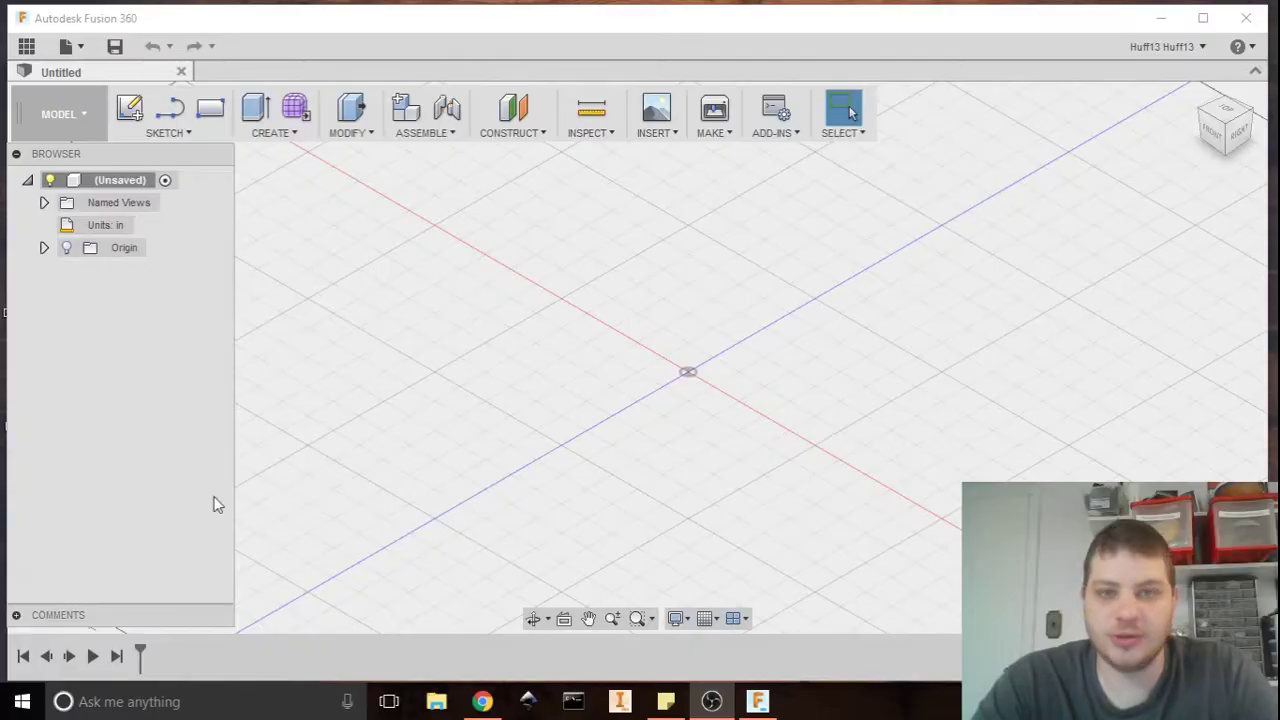
# - Sketch a center-diameter circle about 1.48 in across, centred on the origin of the horizontal plane
pyautogui.click(129, 108)
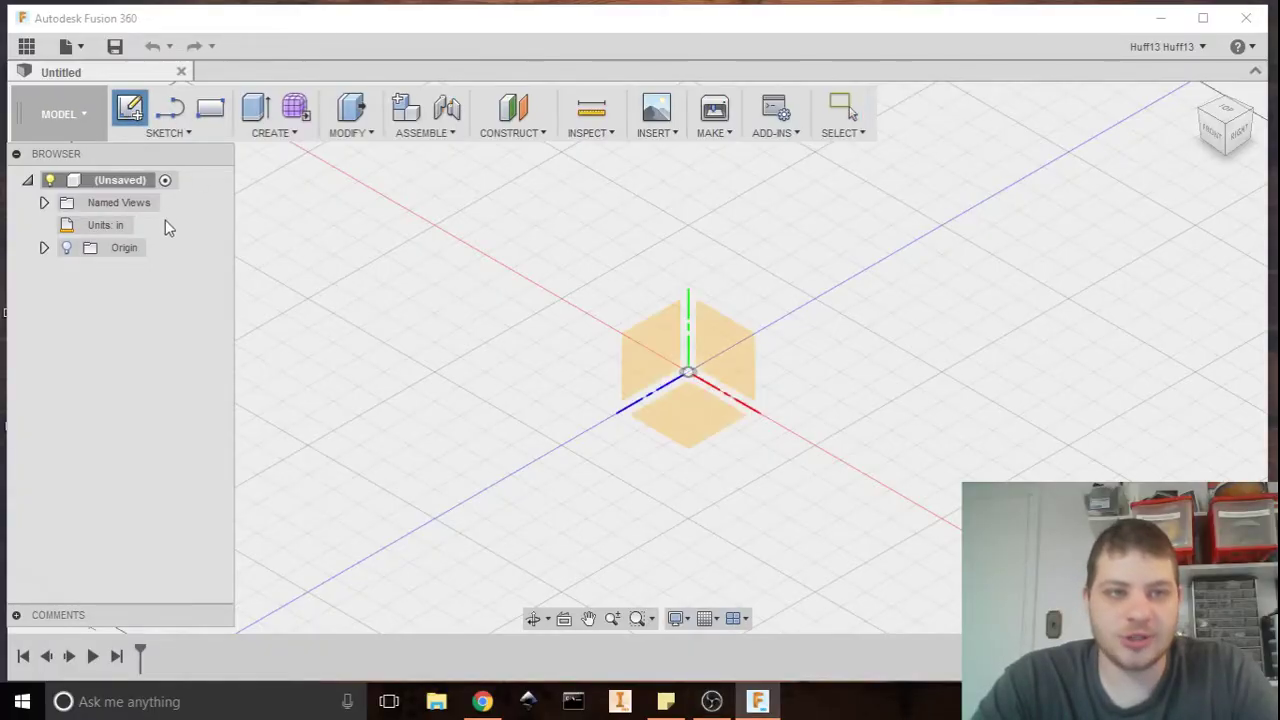
pyautogui.click(170, 134)
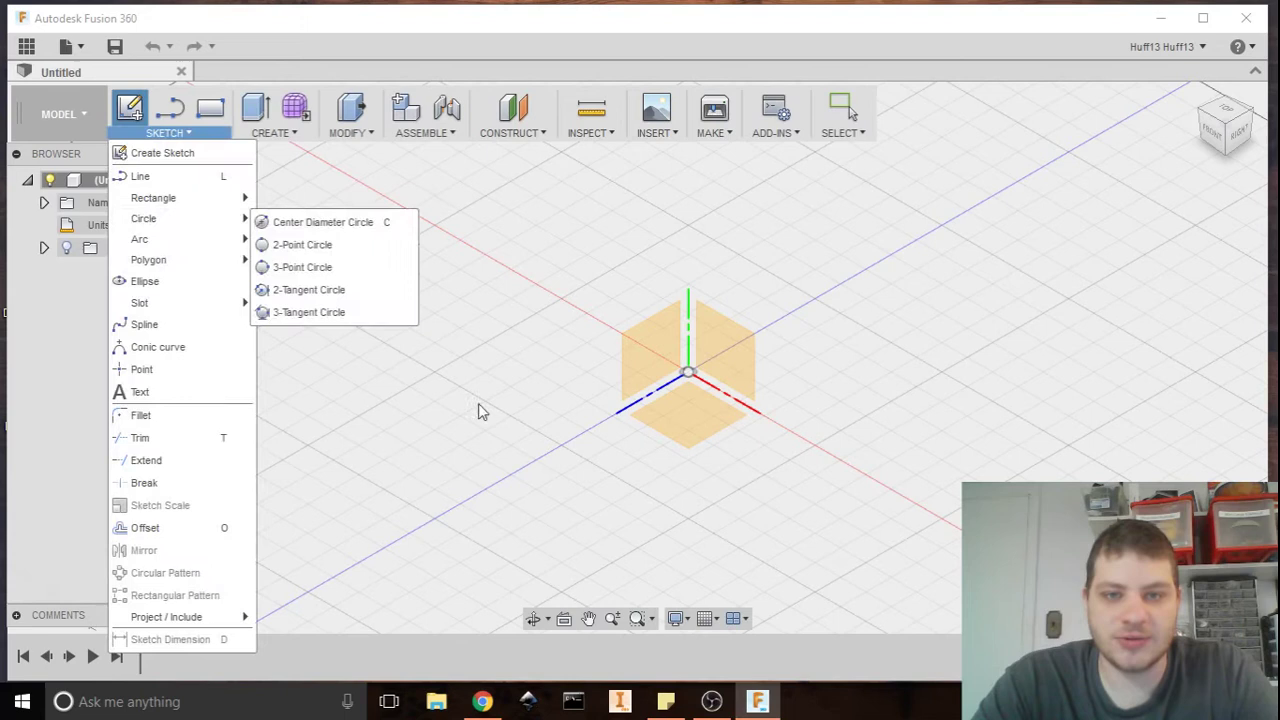
pyautogui.moveTo(240, 217)
pyautogui.click(300, 218)
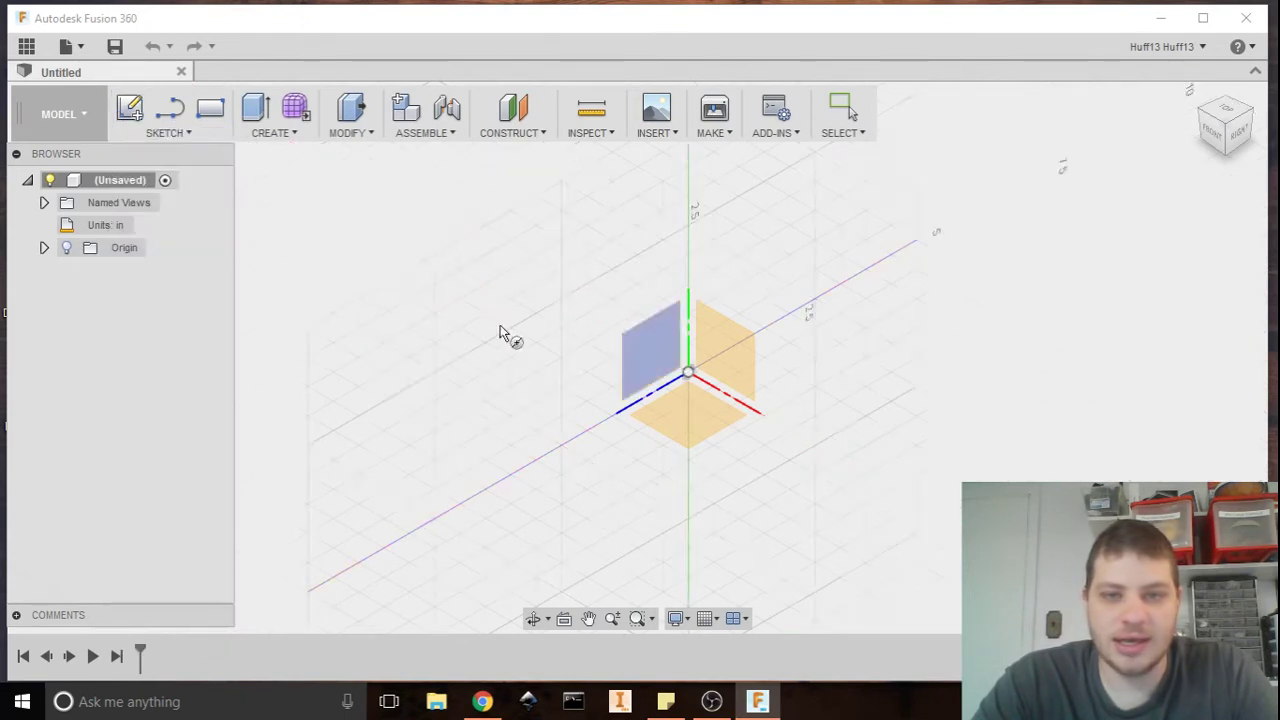
pyautogui.click(708, 425)
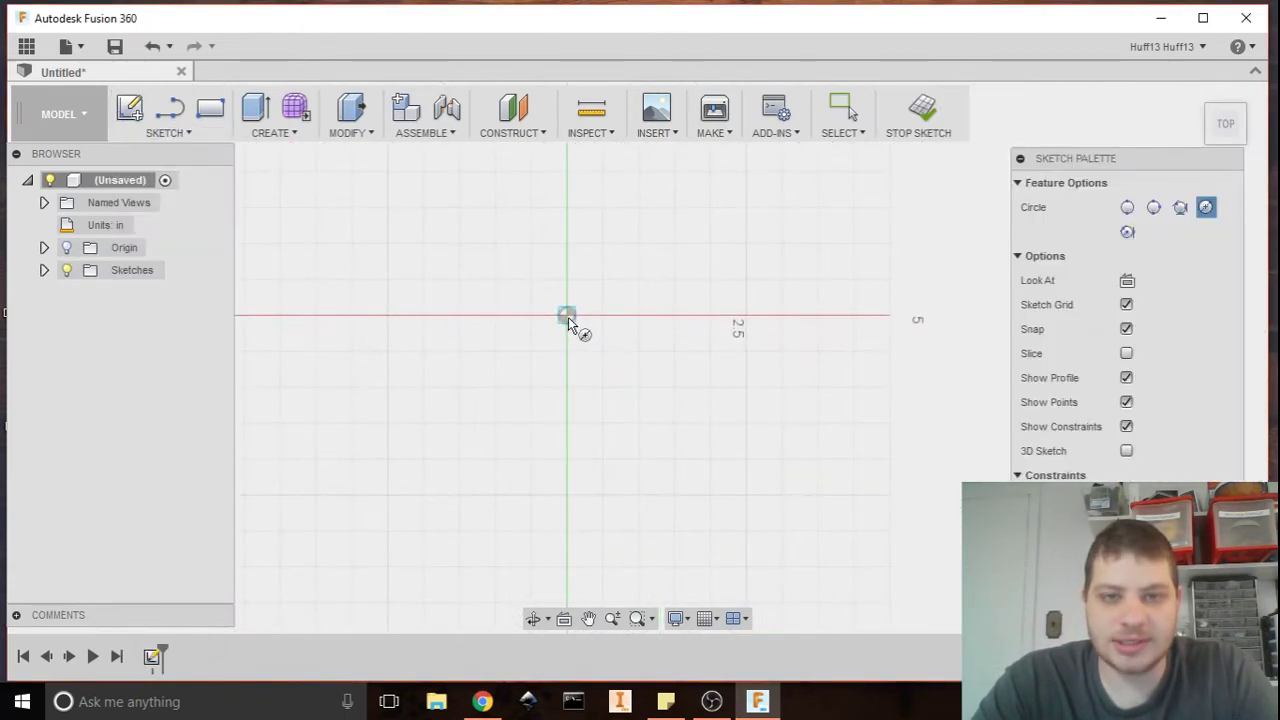
pyautogui.click(568, 317)
pyautogui.write('1.5')
pyautogui.press('Return')
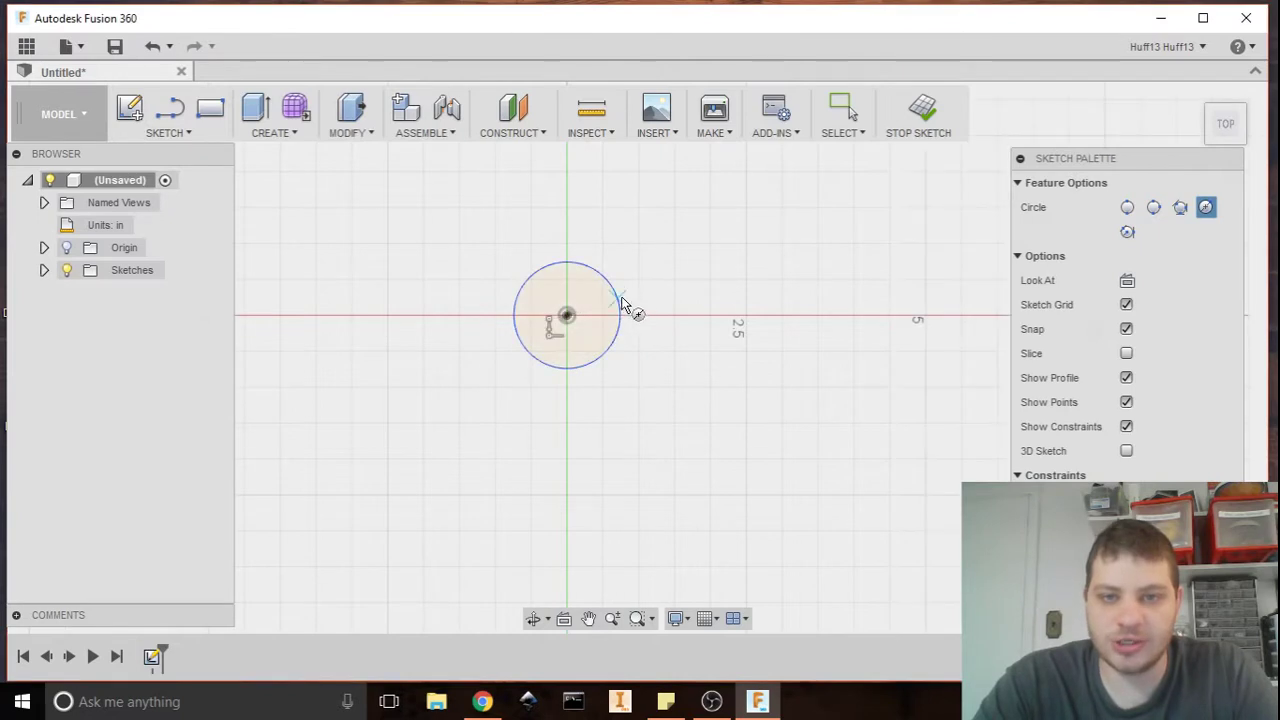
# - Dimension the circle's diameter to 1 in and finish the sketch
pyautogui.press('Escape')
pyautogui.click(621, 311)
pyautogui.click(700, 264)
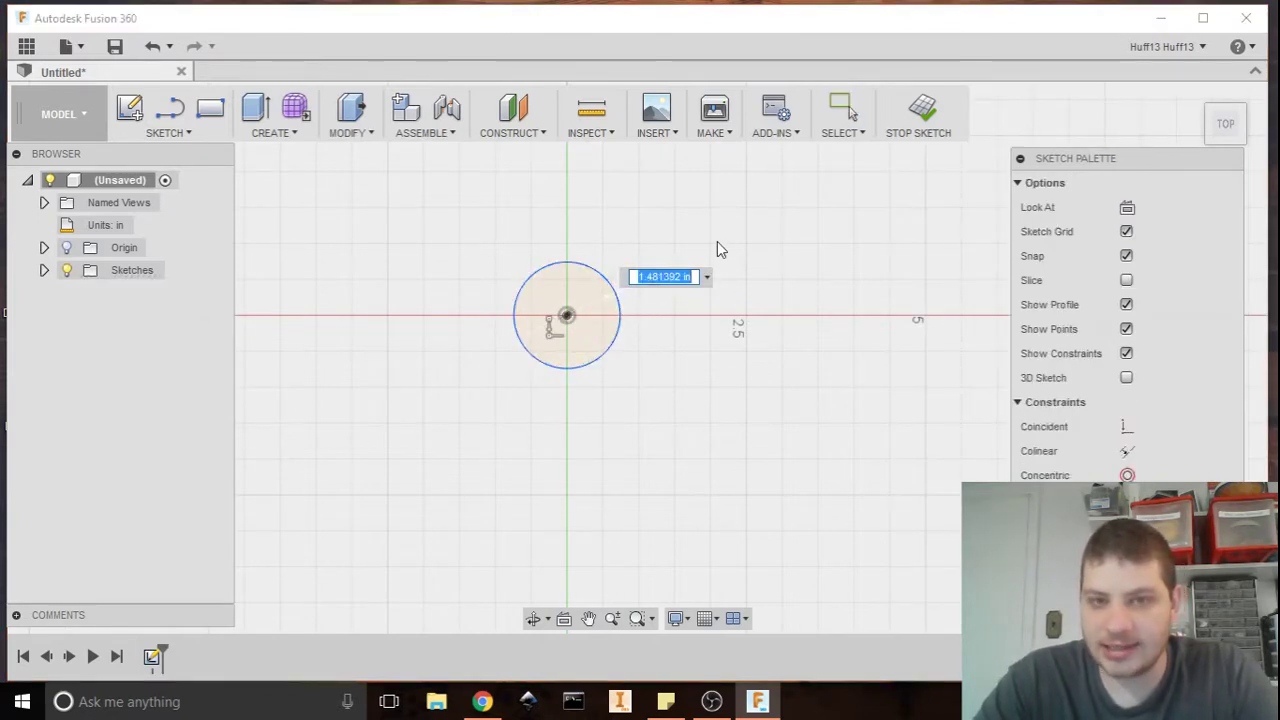
pyautogui.write('1')
pyautogui.press('Return')
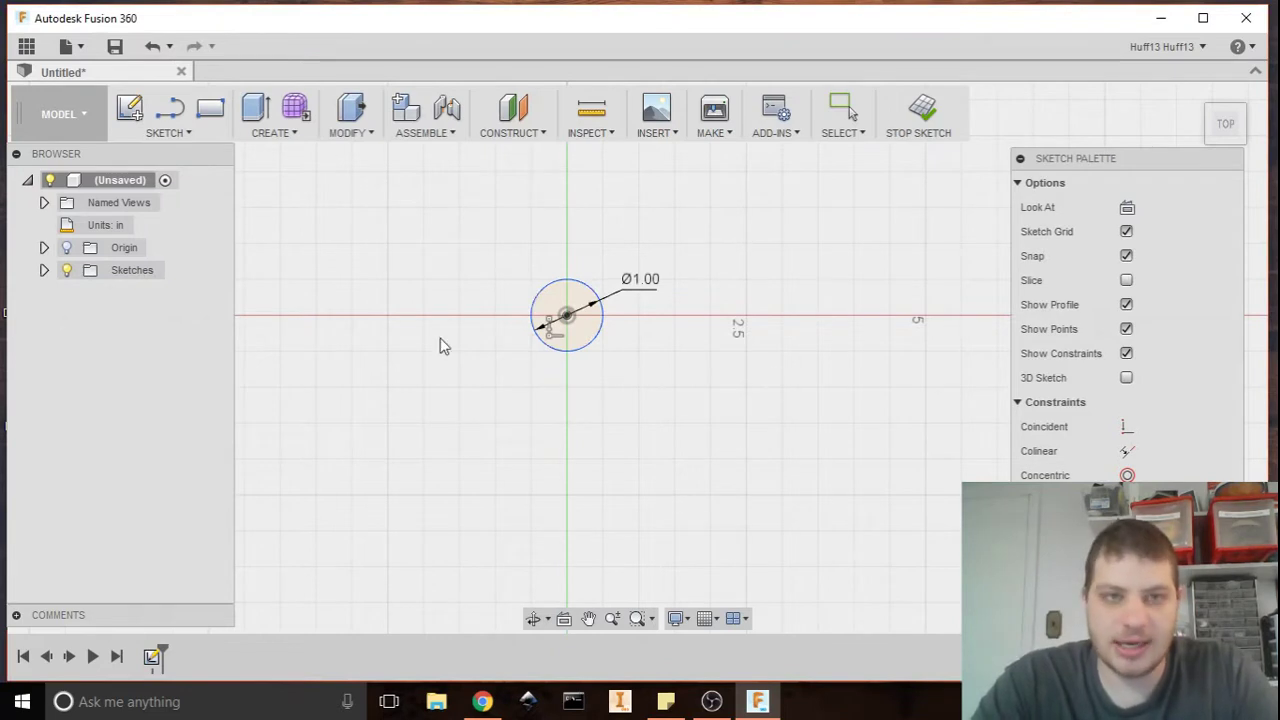
pyautogui.click(925, 117)
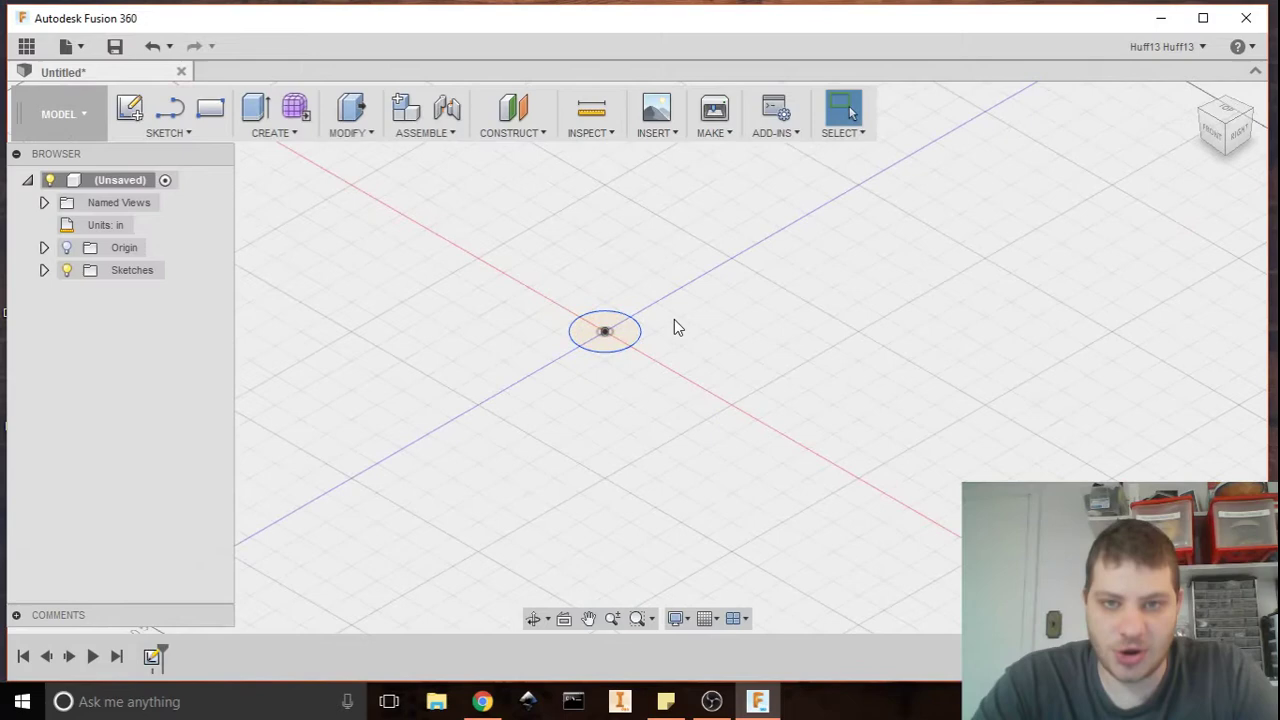
# - Create a construction plane offset 1.5 in above the circle's profile
pyautogui.scroll(2, 576, 296)
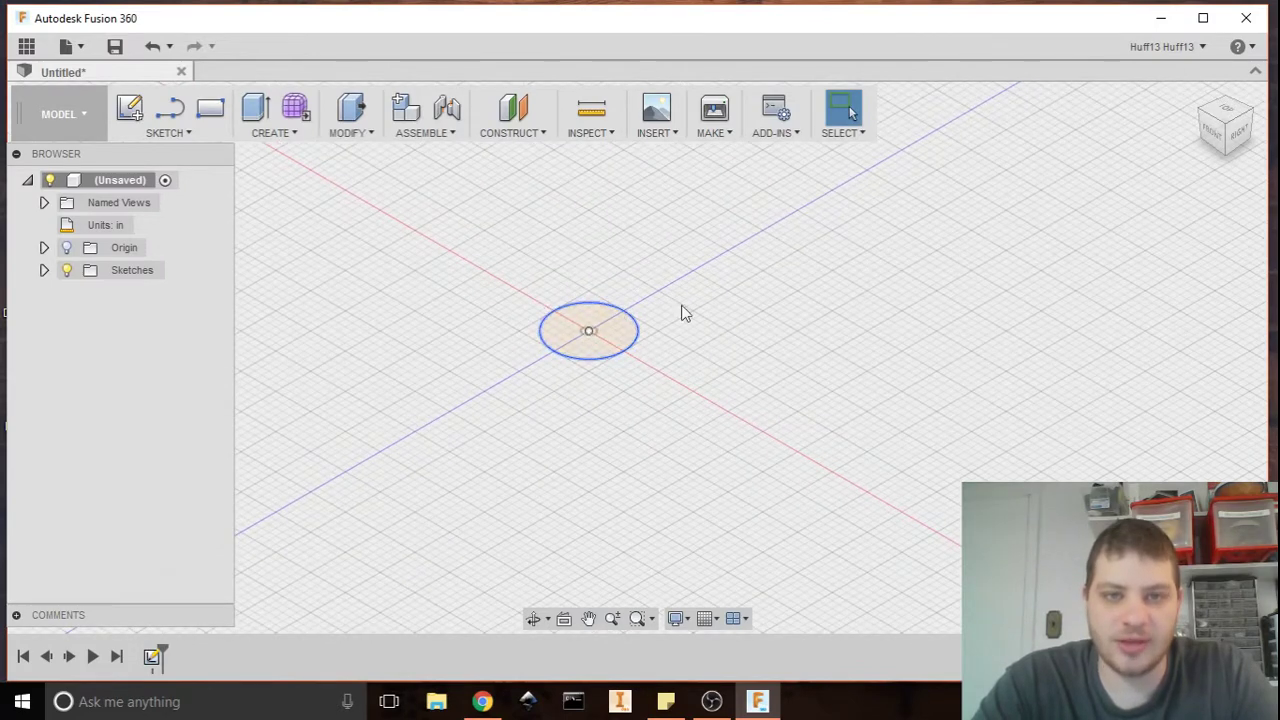
pyautogui.scroll(-1, 683, 313)
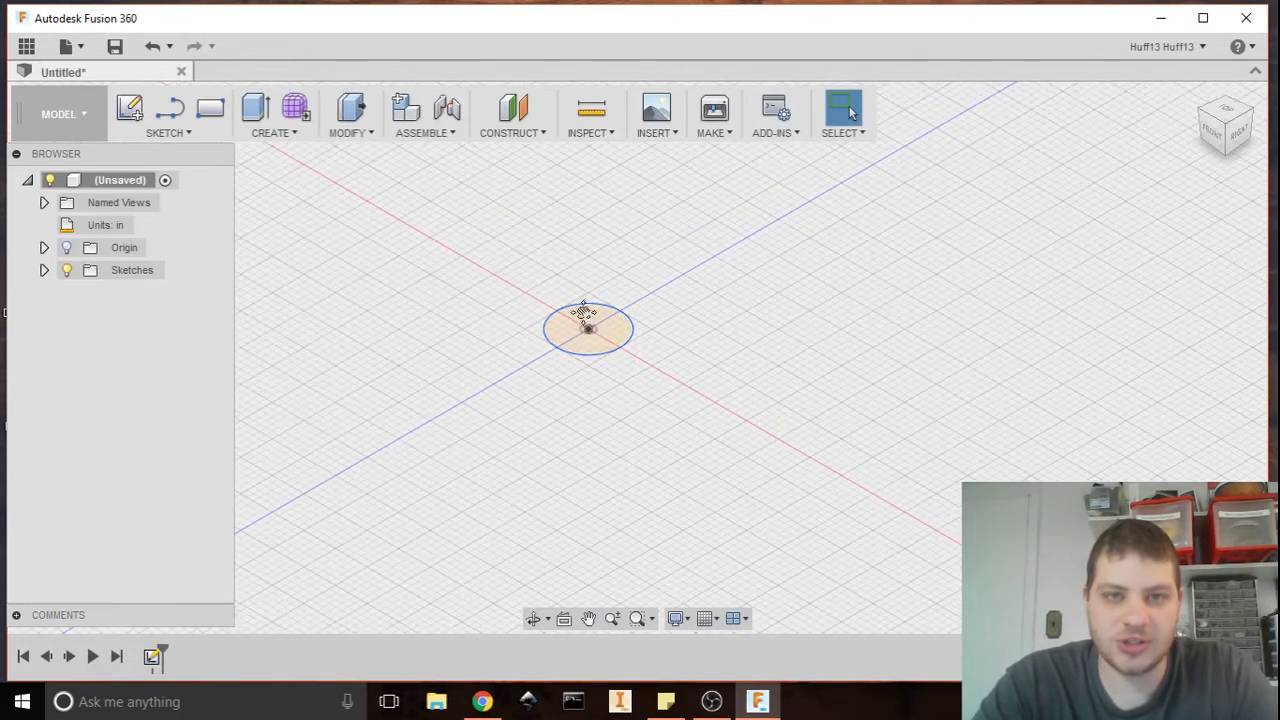
pyautogui.click(530, 107)
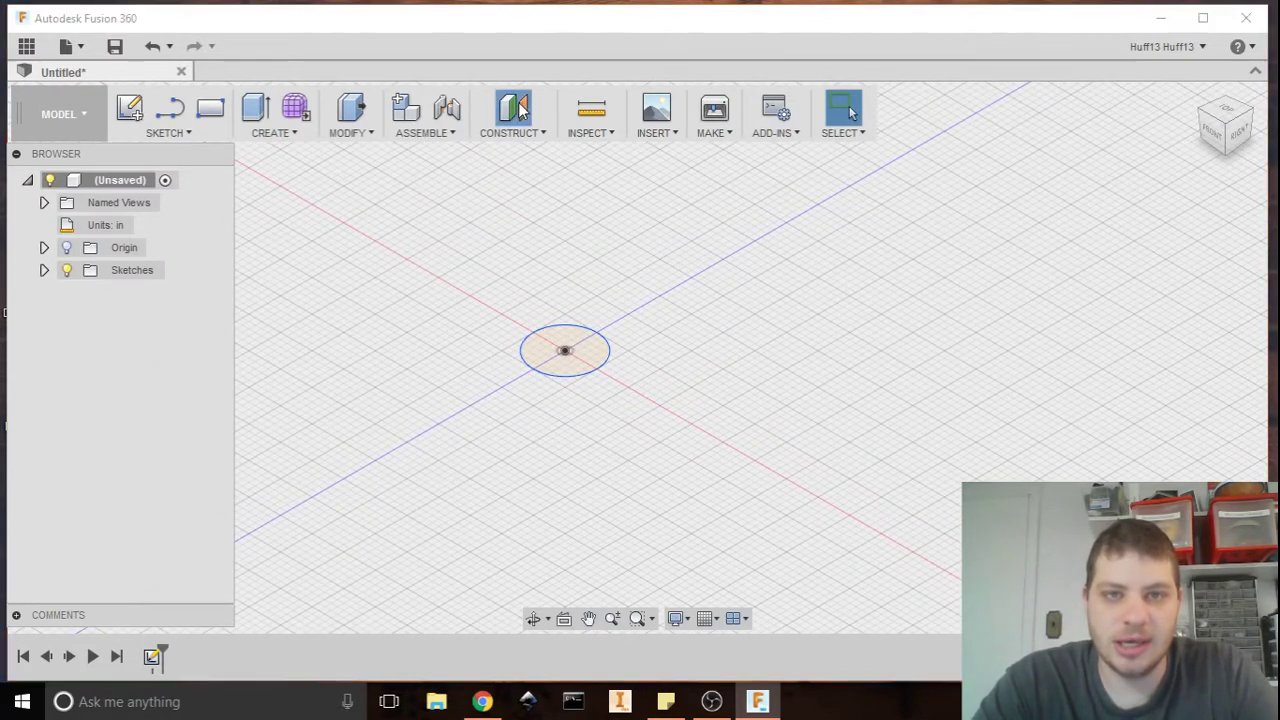
pyautogui.click(572, 370)
pyautogui.moveTo(564, 335); pyautogui.dragTo(582, 256)
pyautogui.click(287, 229)
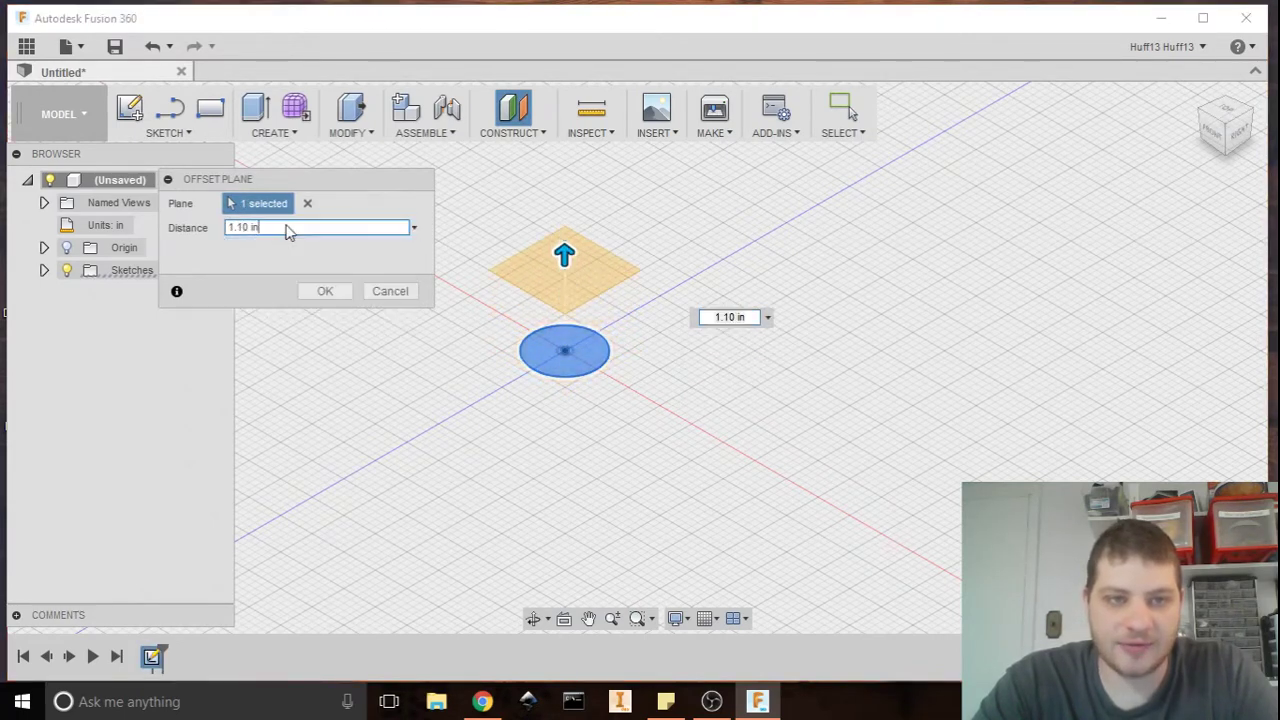
pyautogui.write('1.5')
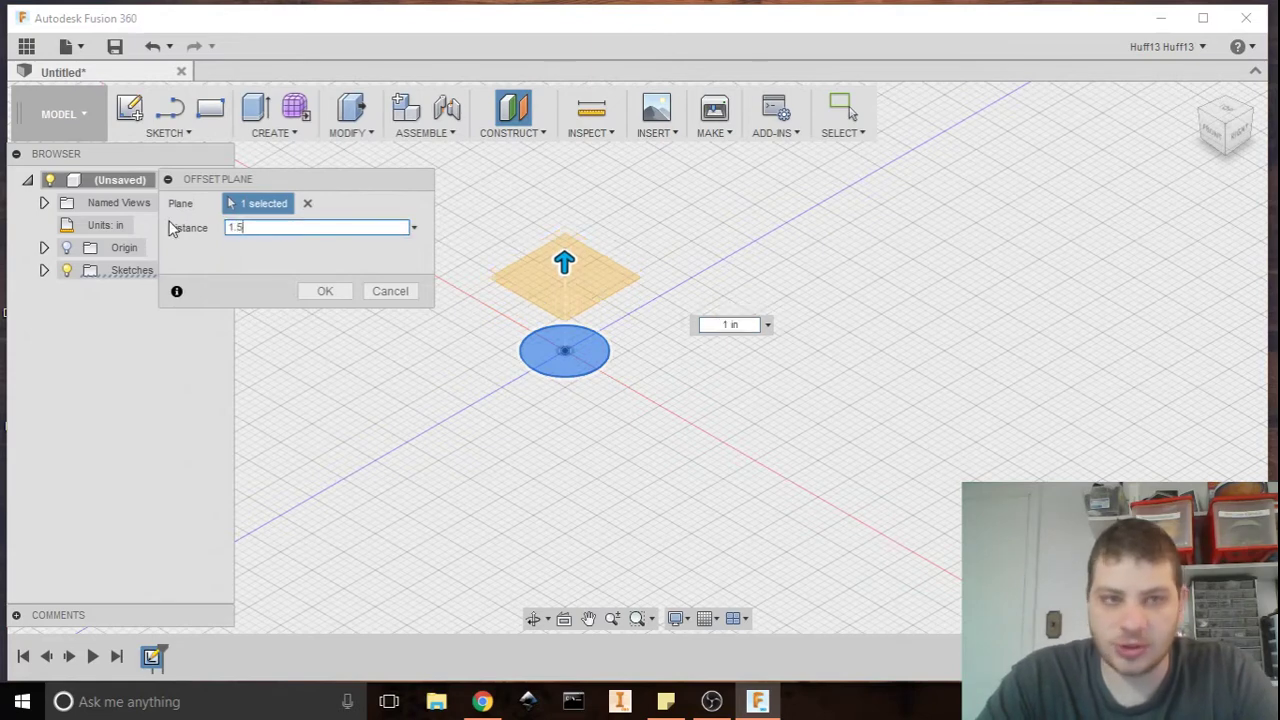
pyautogui.click(325, 292)
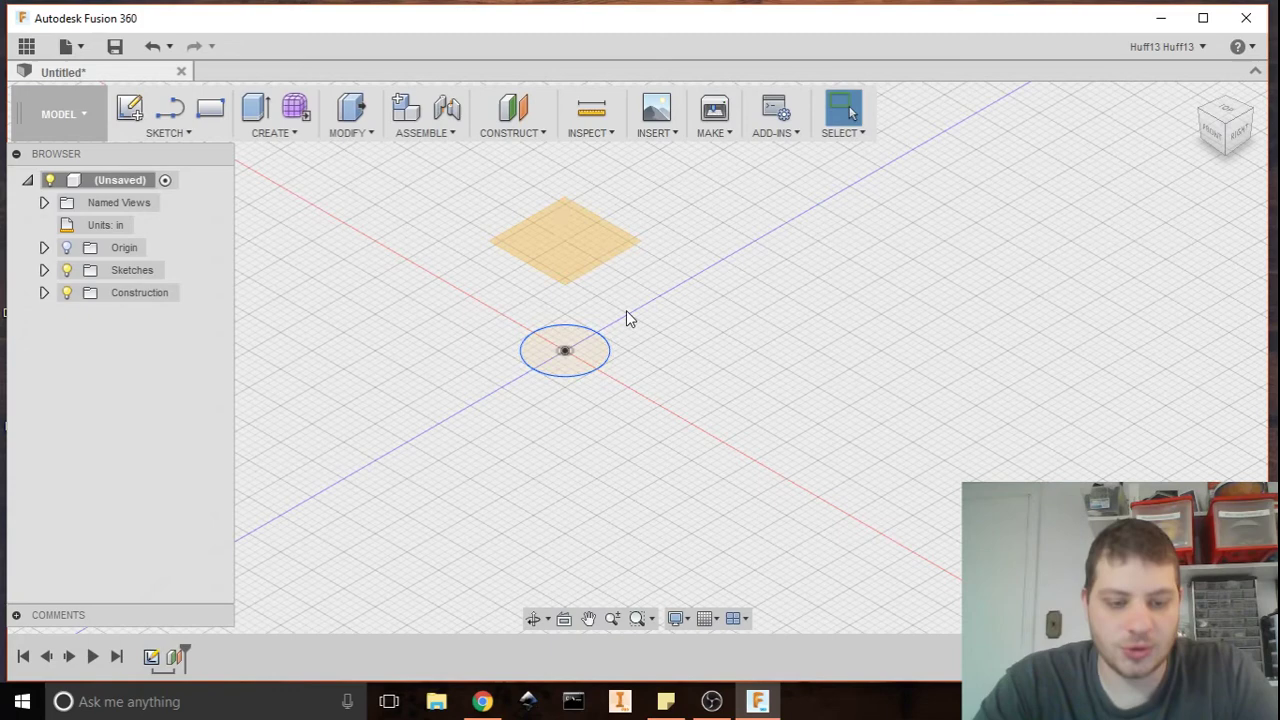
# - Sketch a 1 in by 1 in center rectangle on the offset plane, centred above the circle, and finish the sketch
pyautogui.click(218, 110)
pyautogui.click(167, 132)
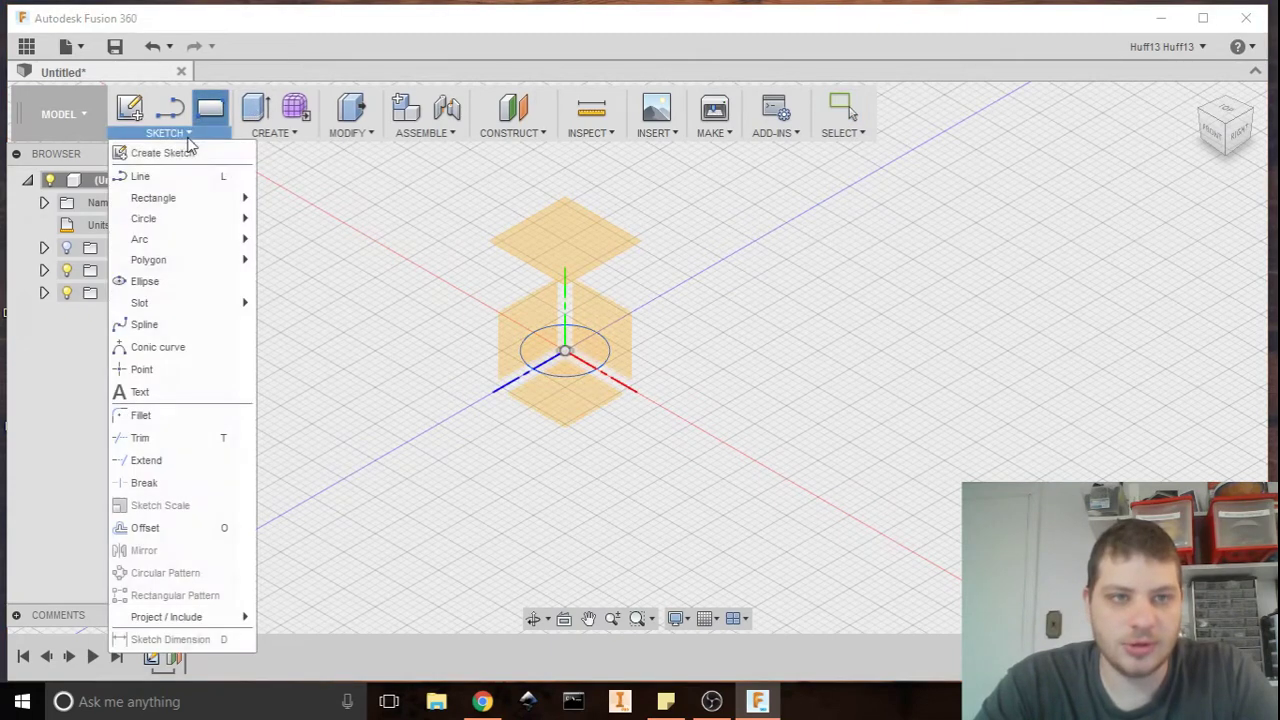
pyautogui.moveTo(179, 197)
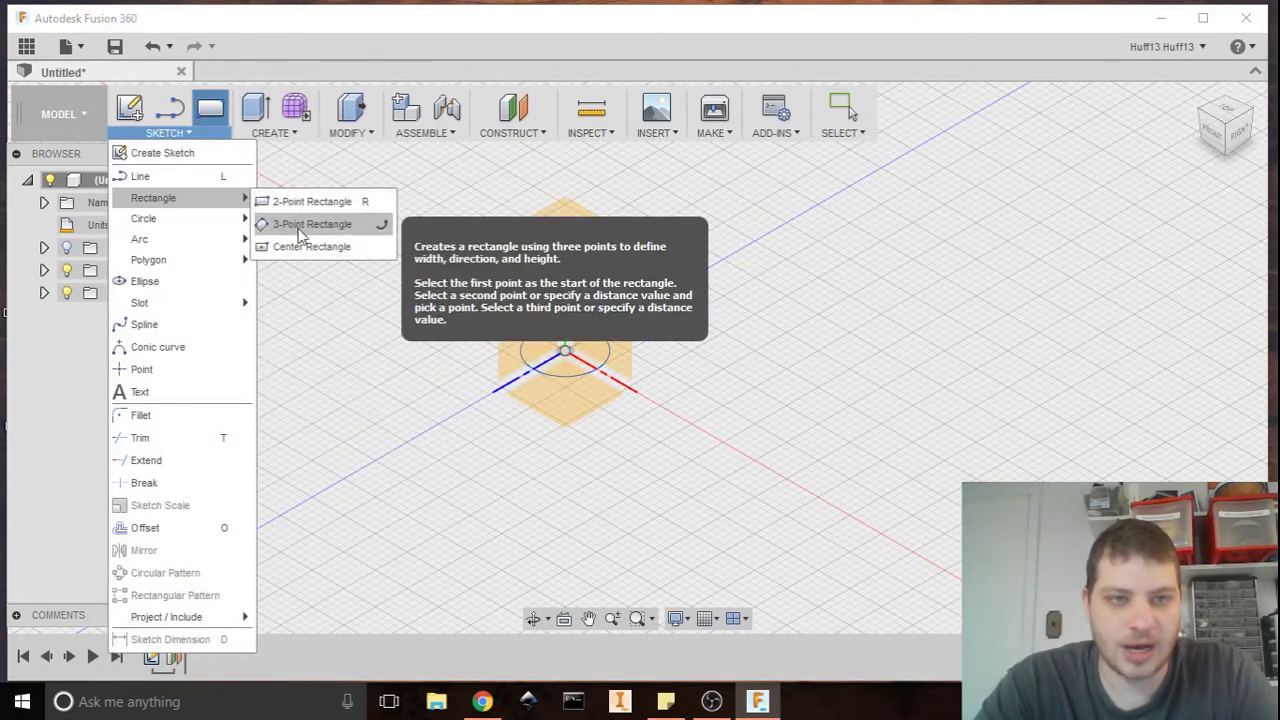
pyautogui.click(305, 222)
pyautogui.click(524, 252)
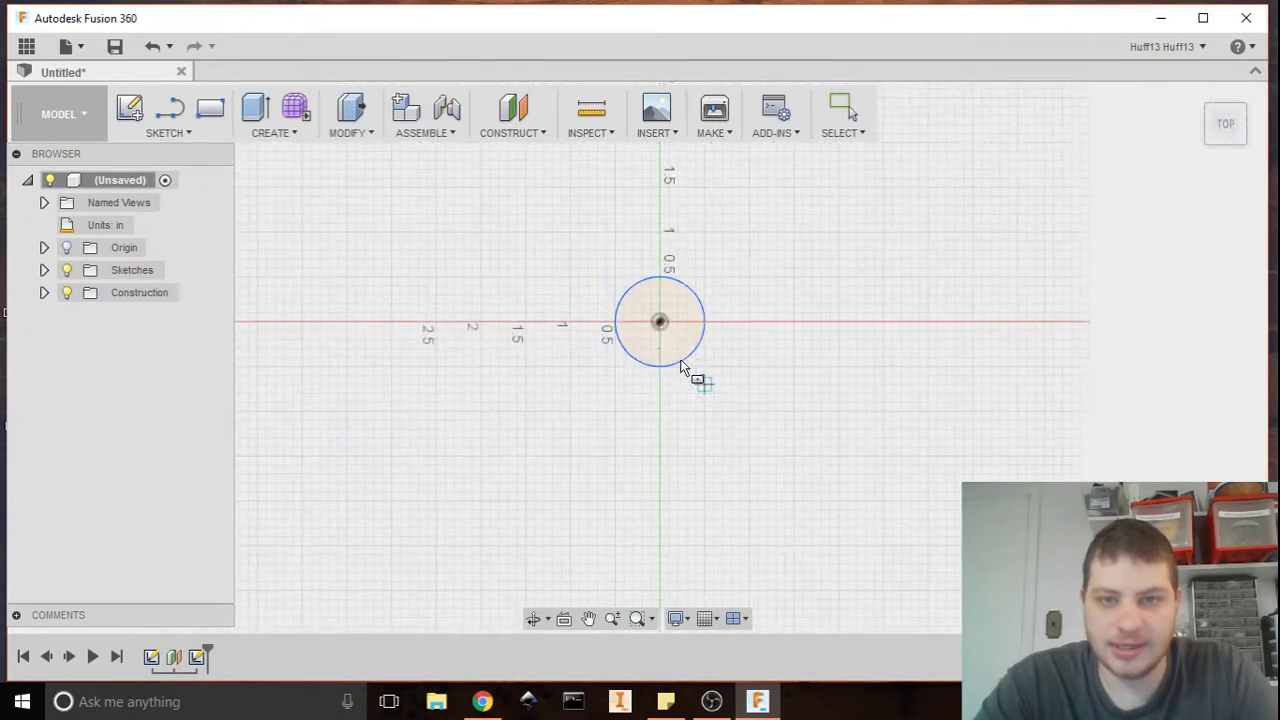
pyautogui.click(660, 321)
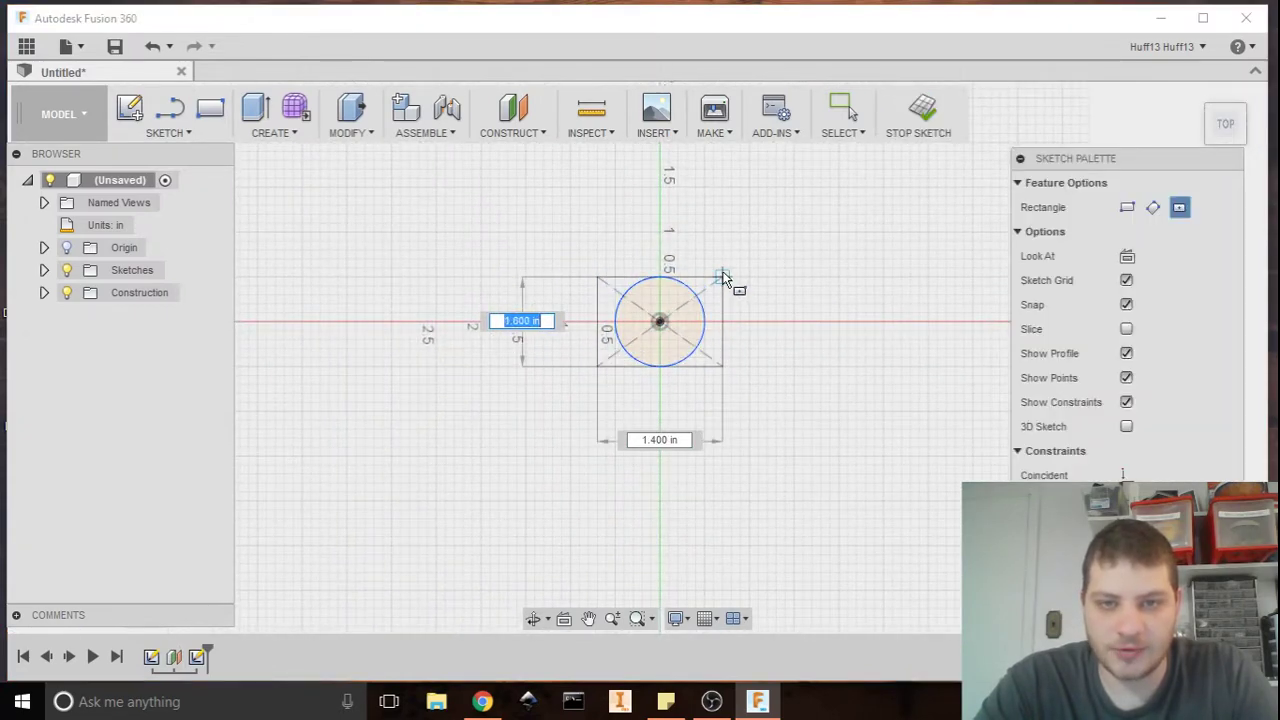
pyautogui.press('Tab')
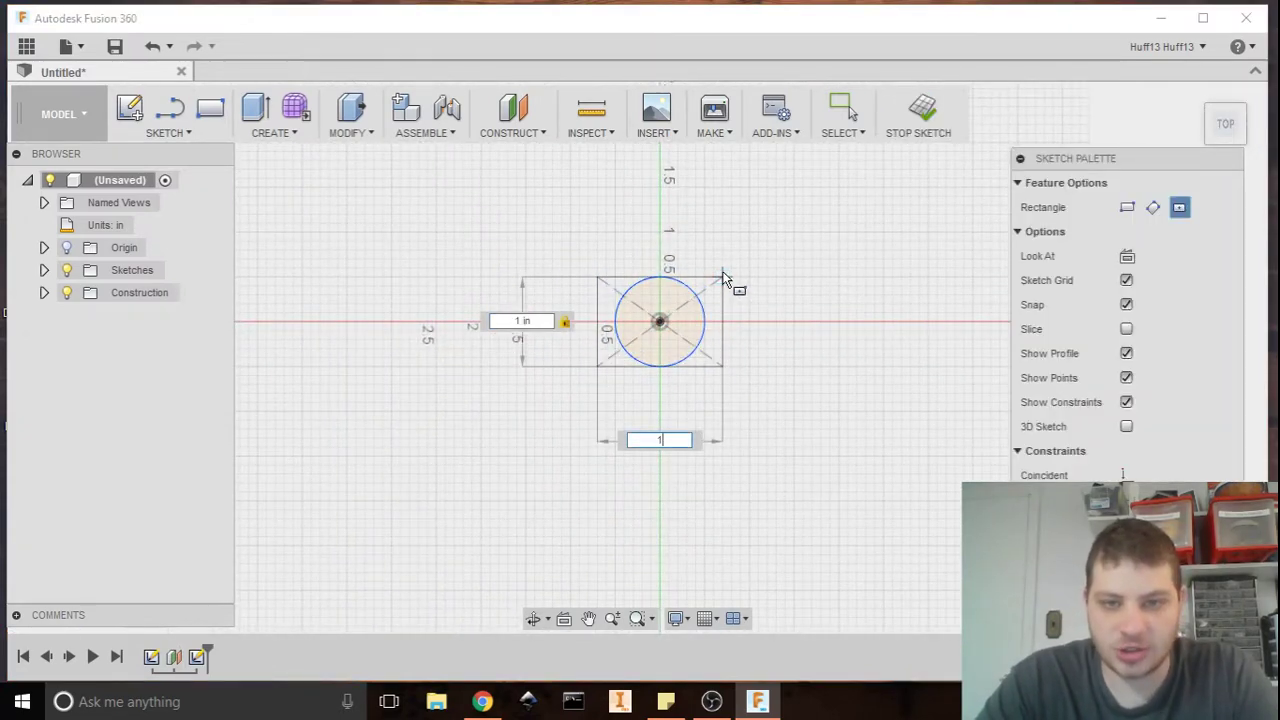
pyautogui.press('Return')
pyautogui.click(918, 110)
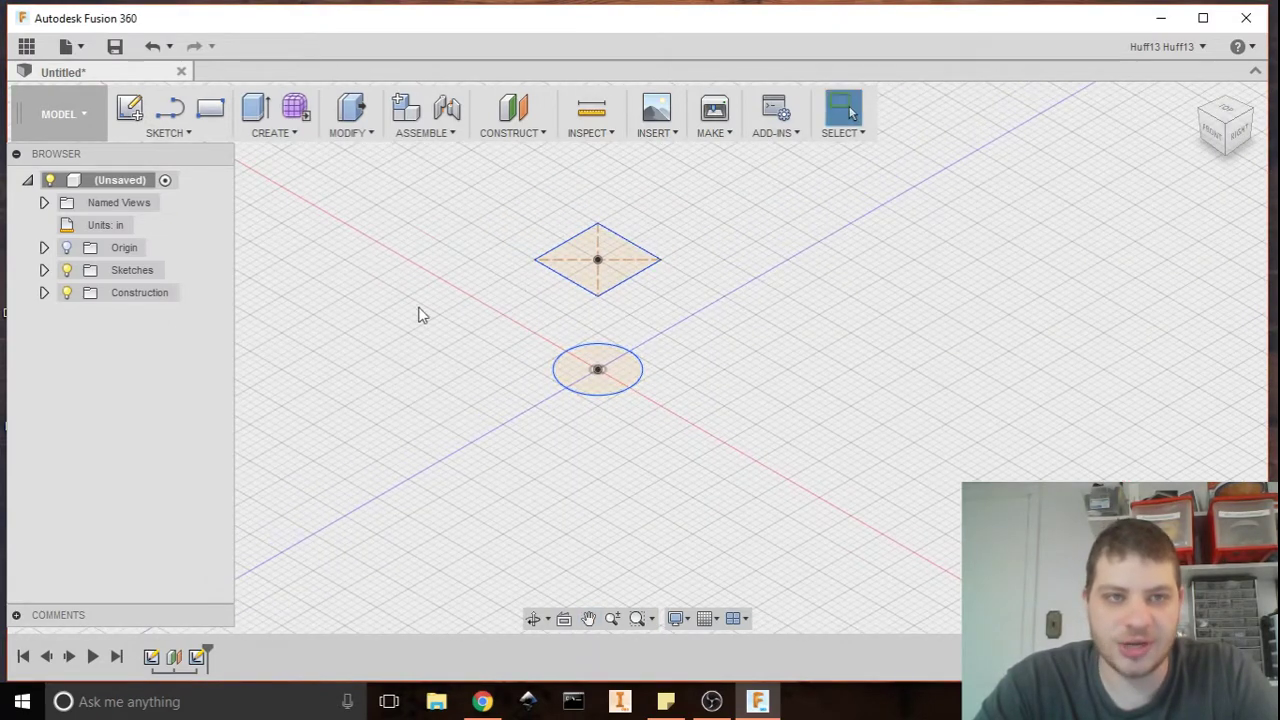
# - Loft a solid body from the circle profile to the square profile above it
pyautogui.click(272, 132)
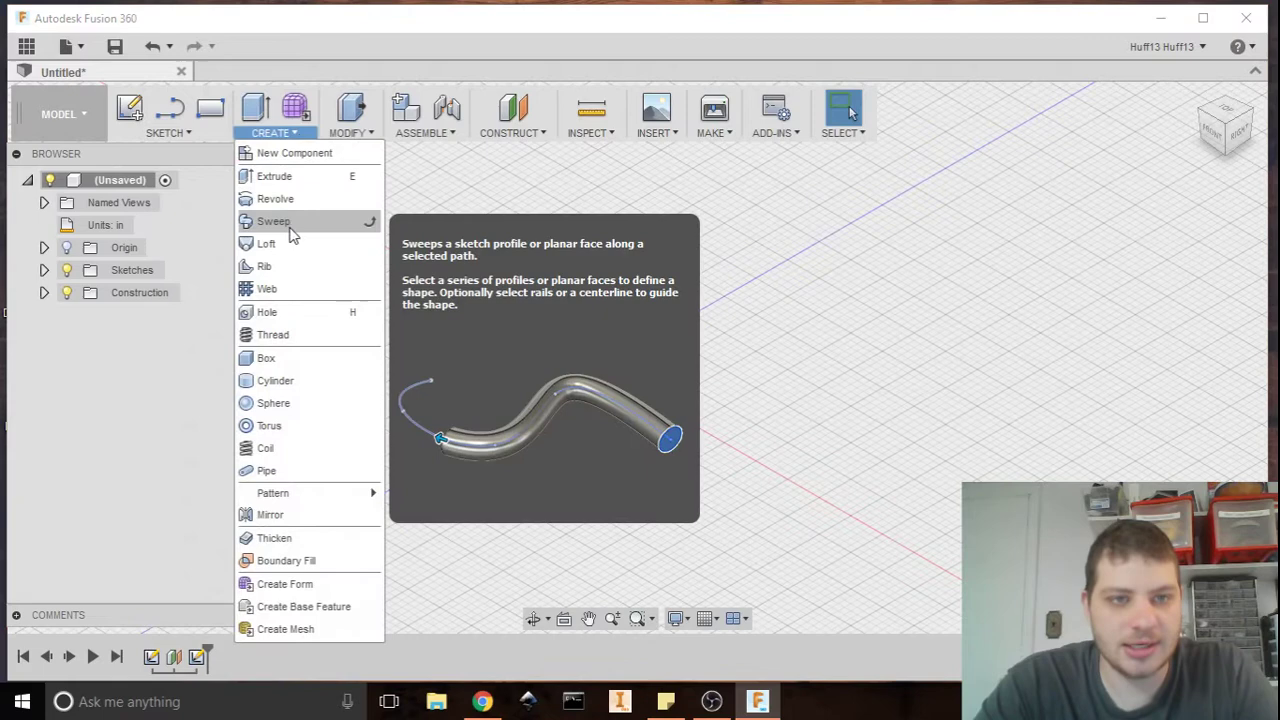
pyautogui.click(278, 244)
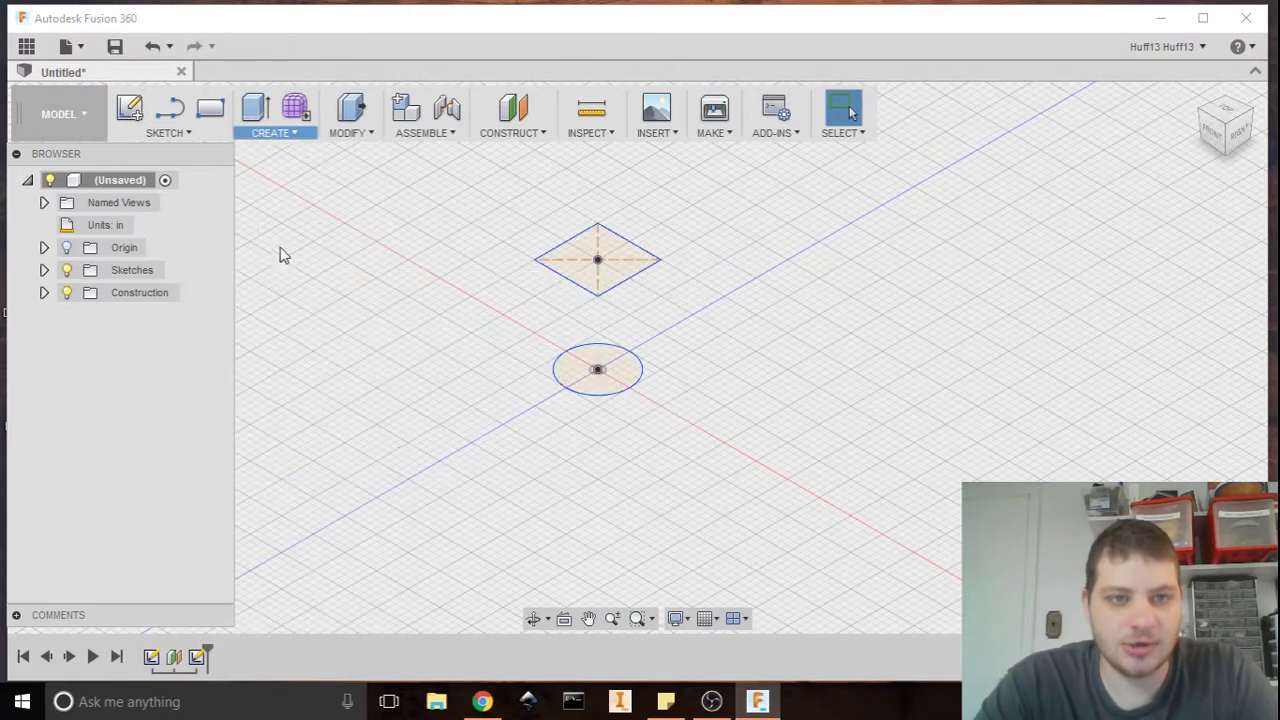
pyautogui.click(623, 380)
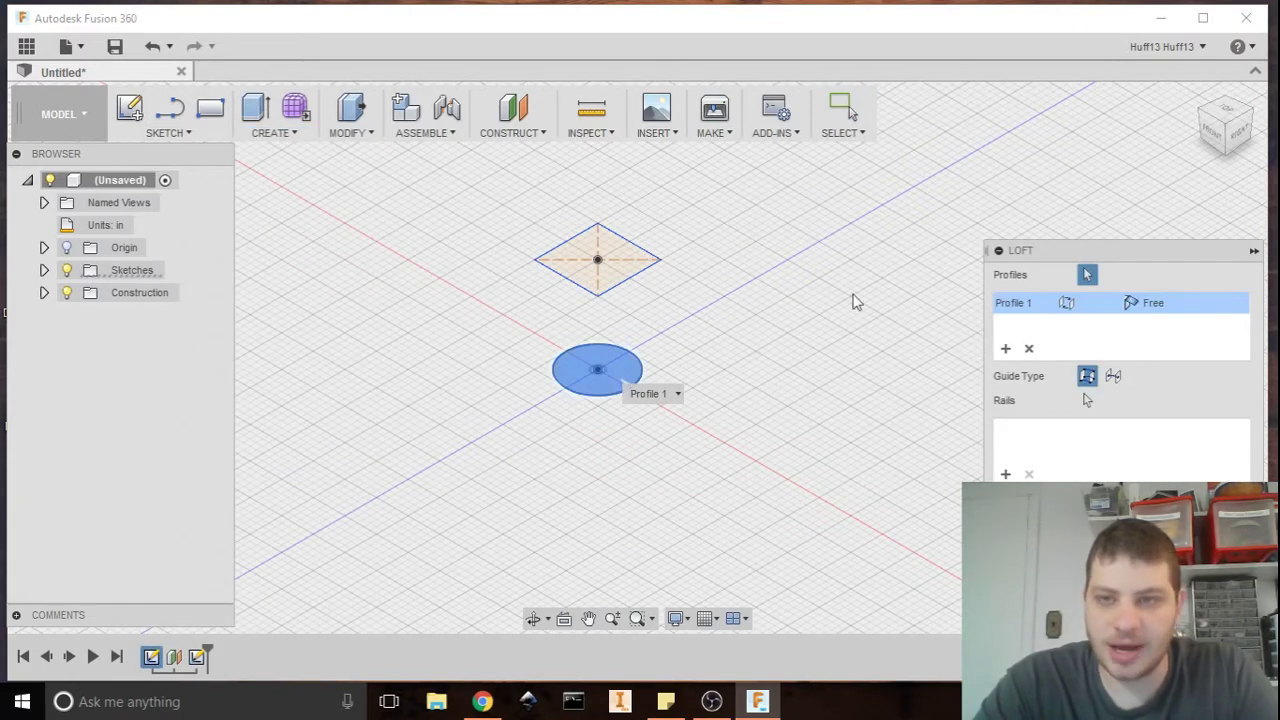
pyautogui.click(622, 258)
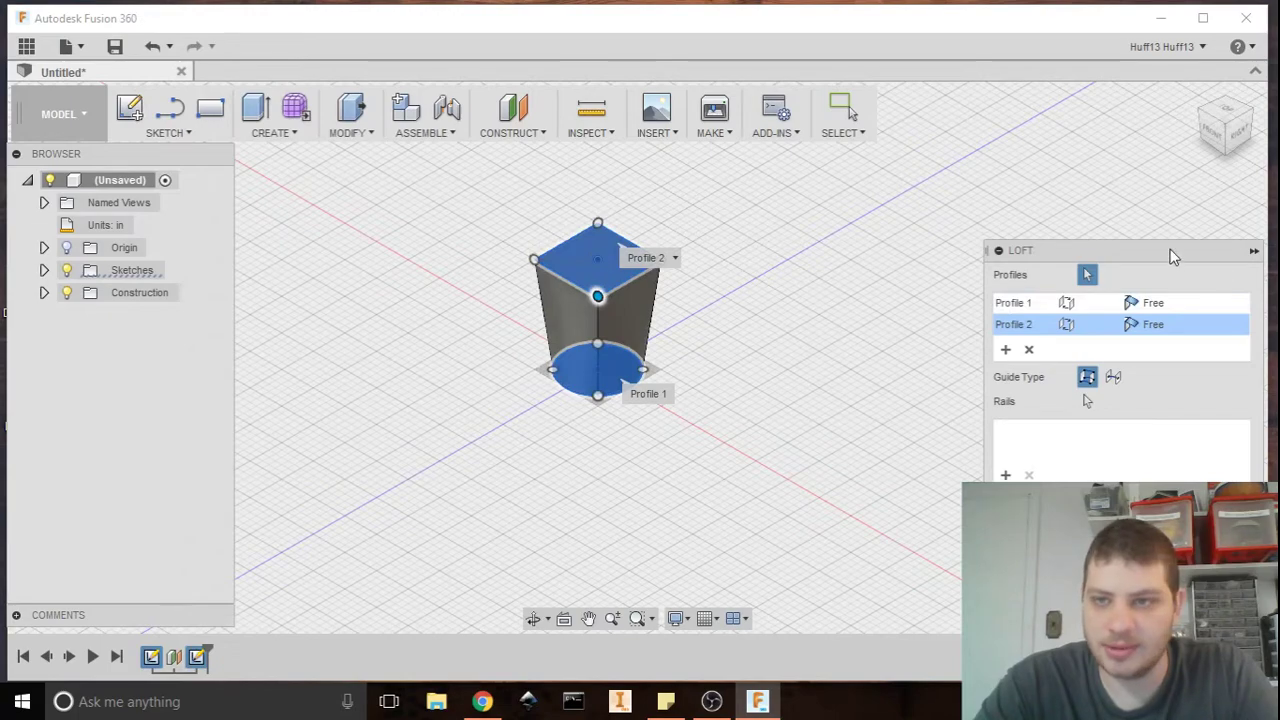
pyautogui.moveTo(1169, 249); pyautogui.dragTo(1104, 191)
pyautogui.press('Return')
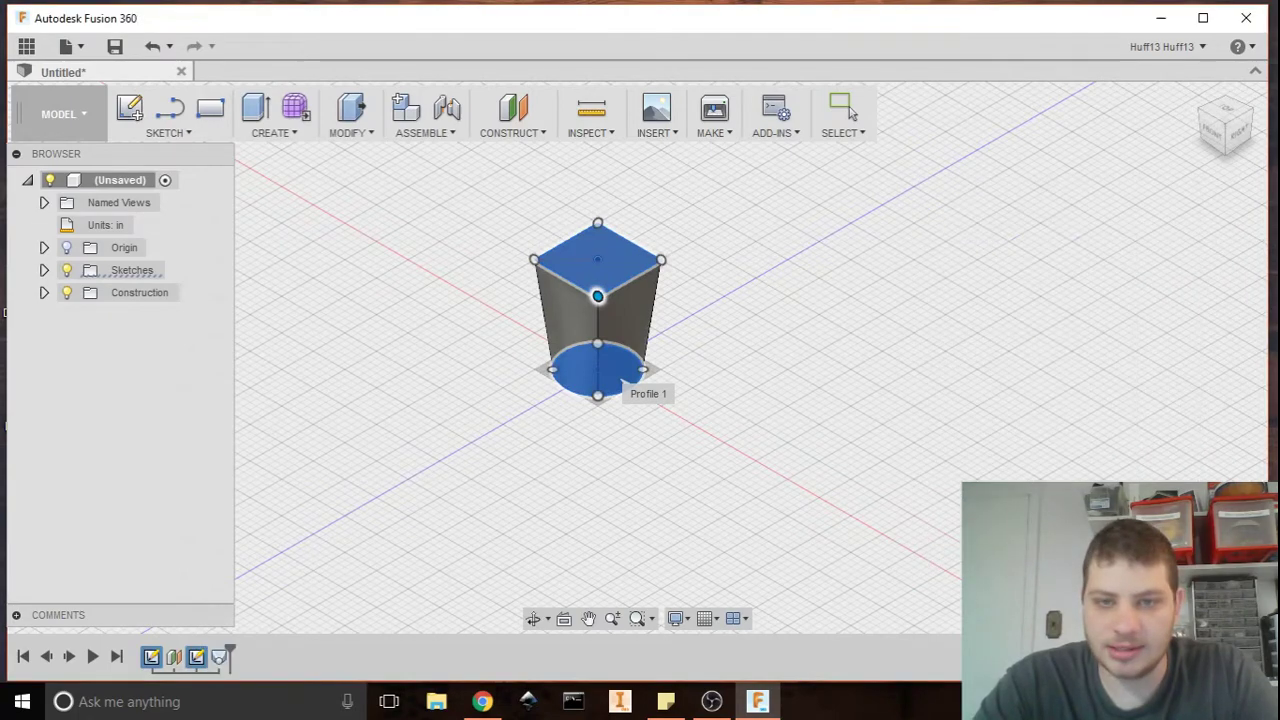
# - Examine the lofted body's transition from its round base to its square top from several sides
pyautogui.keyDown('shift'); pyautogui.moveTo(627, 327); pyautogui.dragTo(640, 420, button='middle'); pyautogui.keyUp('shift')
pyautogui.keyDown('shift'); pyautogui.moveTo(595, 288); pyautogui.dragTo(482, 397, button='middle'); pyautogui.keyUp('shift')
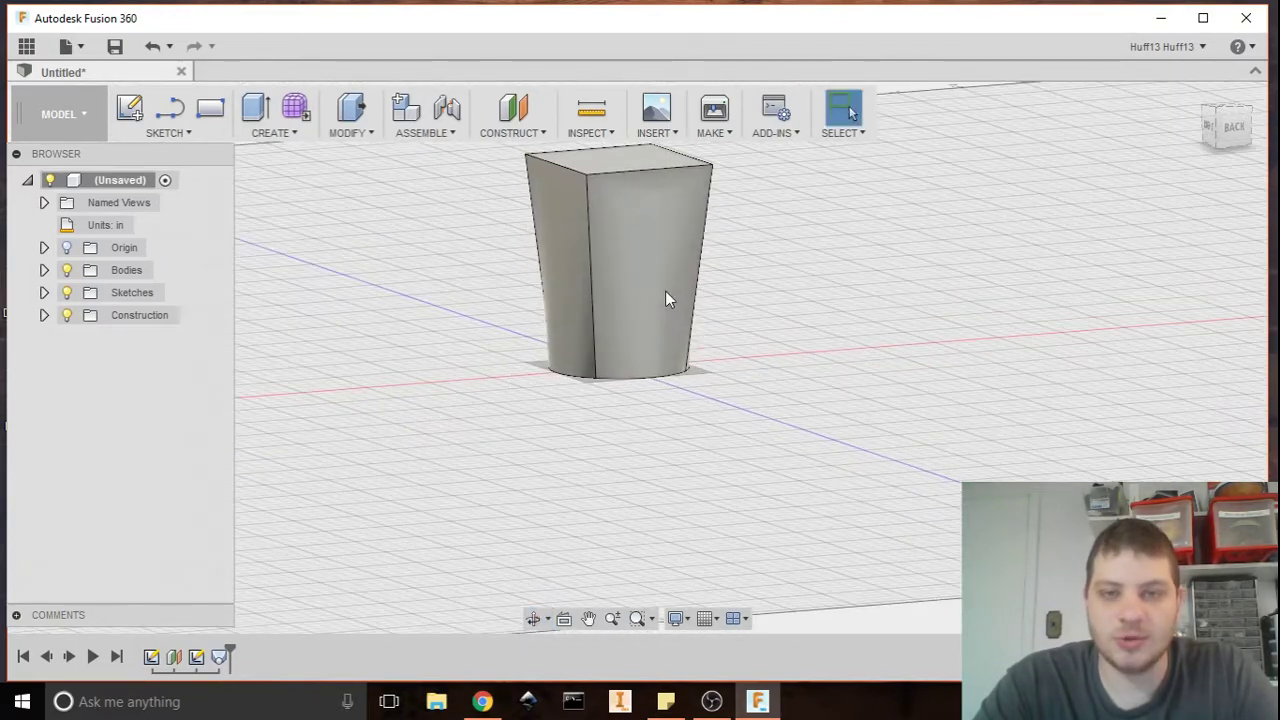
pyautogui.keyDown('shift'); pyautogui.moveTo(666, 297); pyautogui.dragTo(279, 297, button='middle'); pyautogui.keyUp('shift')
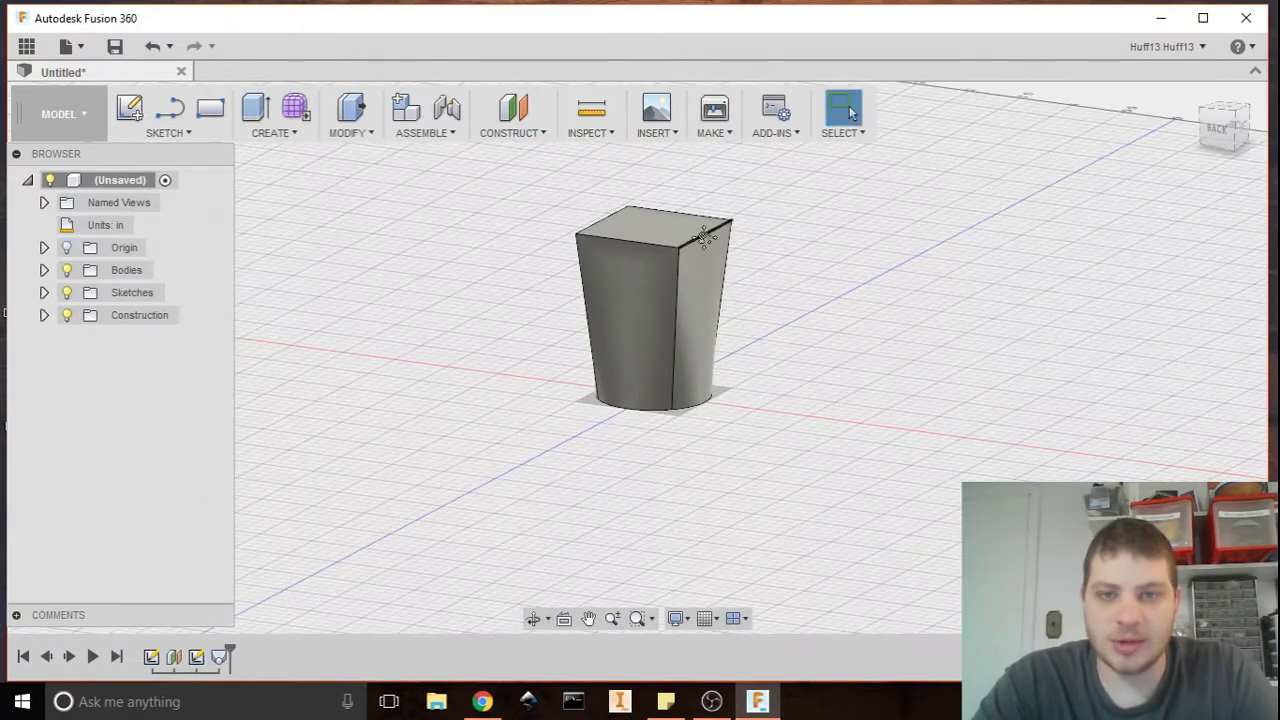
pyautogui.keyDown('shift'); pyautogui.moveTo(705, 237); pyautogui.dragTo(637, 208, button='middle'); pyautogui.keyUp('shift')
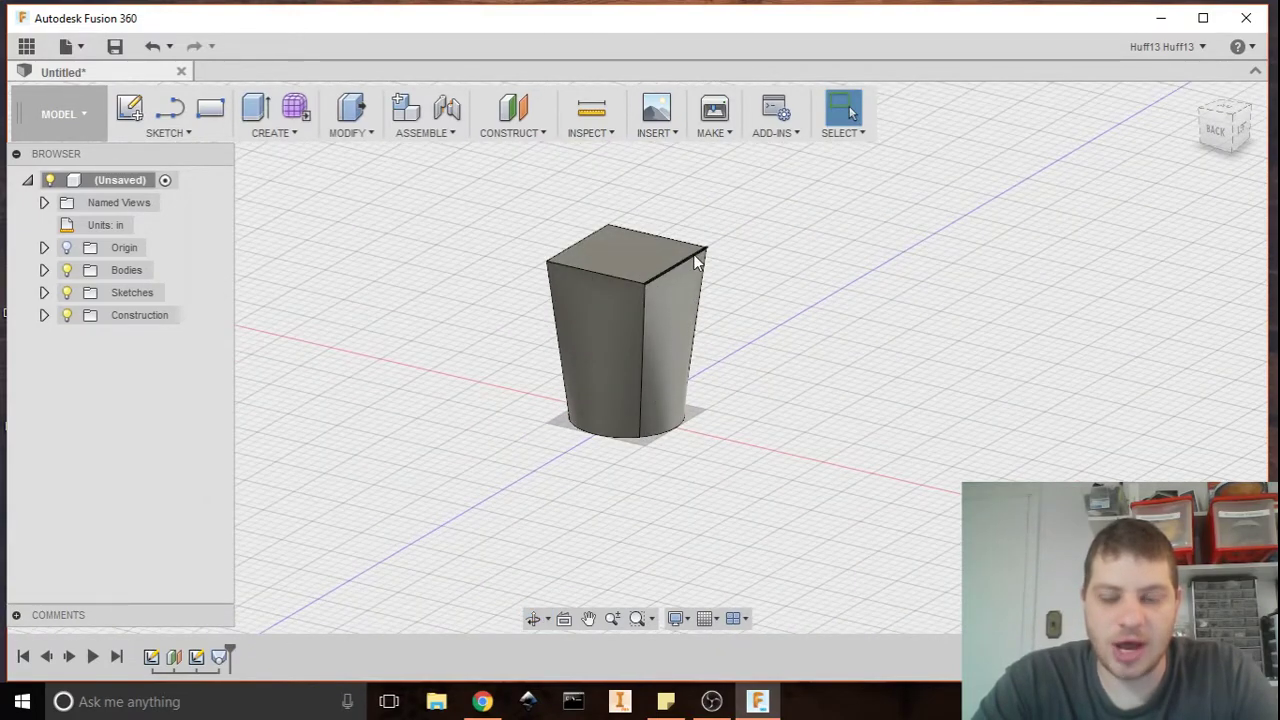
pyautogui.moveTo(697, 258)
pyautogui.keyDown('shift'); pyautogui.mouseDown(button='middle')
pyautogui.moveTo(751, 254)
pyautogui.moveTo(694, 360)
pyautogui.moveTo(651, 394)
pyautogui.moveTo(616, 332)
pyautogui.mouseUp(button='middle'); pyautogui.keyUp('shift')
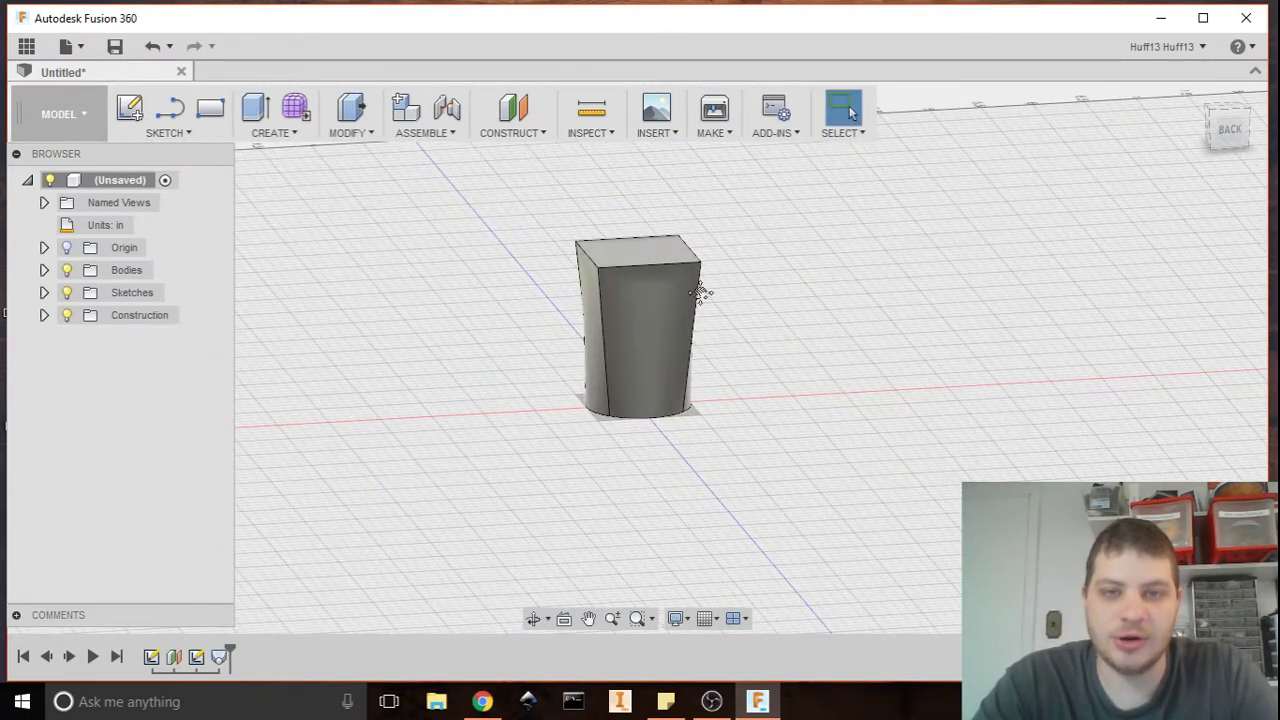
pyautogui.keyDown('shift'); pyautogui.moveTo(700, 292); pyautogui.dragTo(703, 397, button='middle'); pyautogui.keyUp('shift')
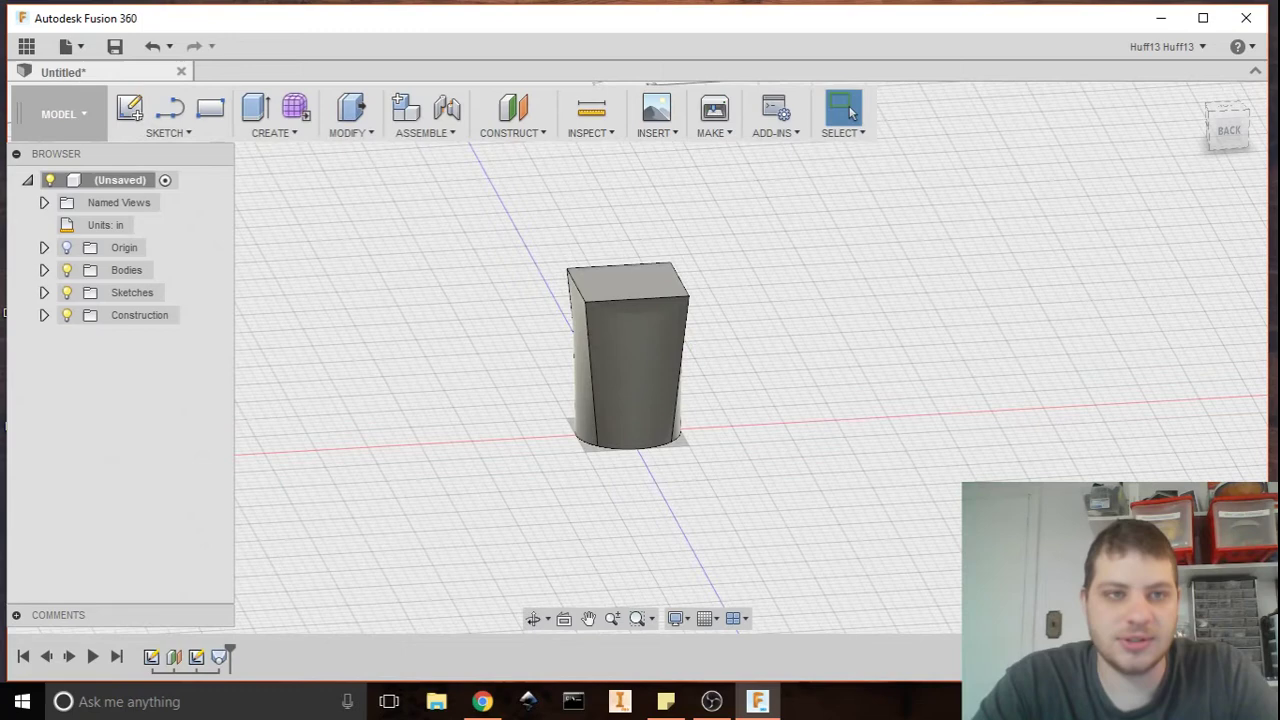
pyautogui.moveTo(618, 265)
pyautogui.keyDown('shift'); pyautogui.mouseDown(button='middle')
pyautogui.moveTo(609, 271)
pyautogui.moveTo(749, 300)
pyautogui.moveTo(575, 233)
pyautogui.moveTo(557, 337)
pyautogui.moveTo(580, 334)
pyautogui.mouseUp(button='middle'); pyautogui.keyUp('shift')
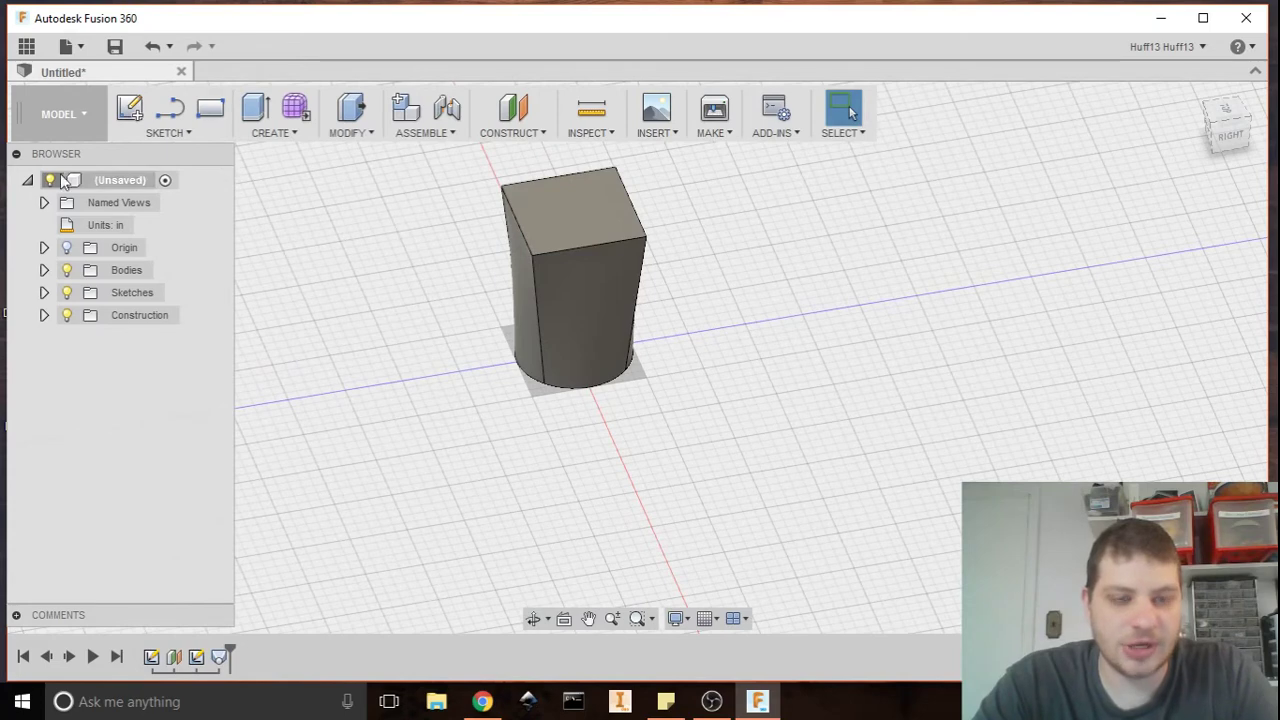
# - Sketch a center rectangle about 0.78 in by 0.05 in on the base plane, centred on the circle's edge where it crosses the red axis
pyautogui.click(190, 132)
pyautogui.moveTo(190, 199)
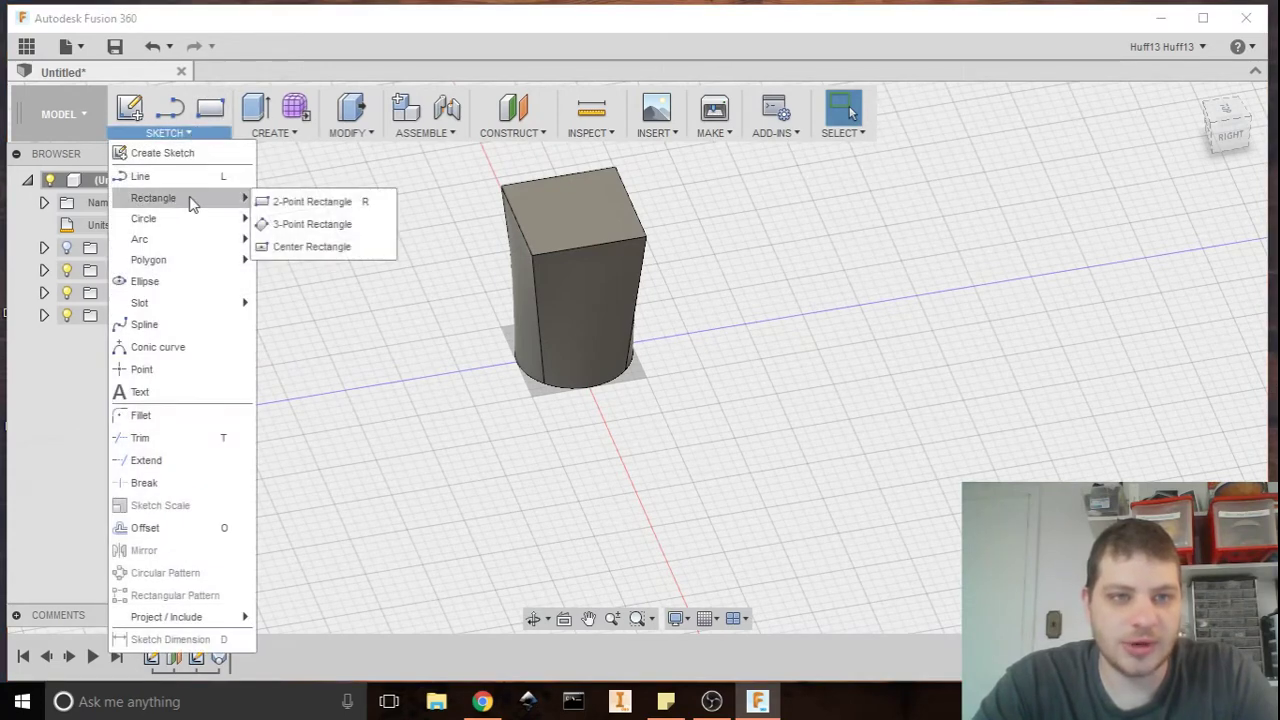
pyautogui.click(322, 247)
pyautogui.click(557, 407)
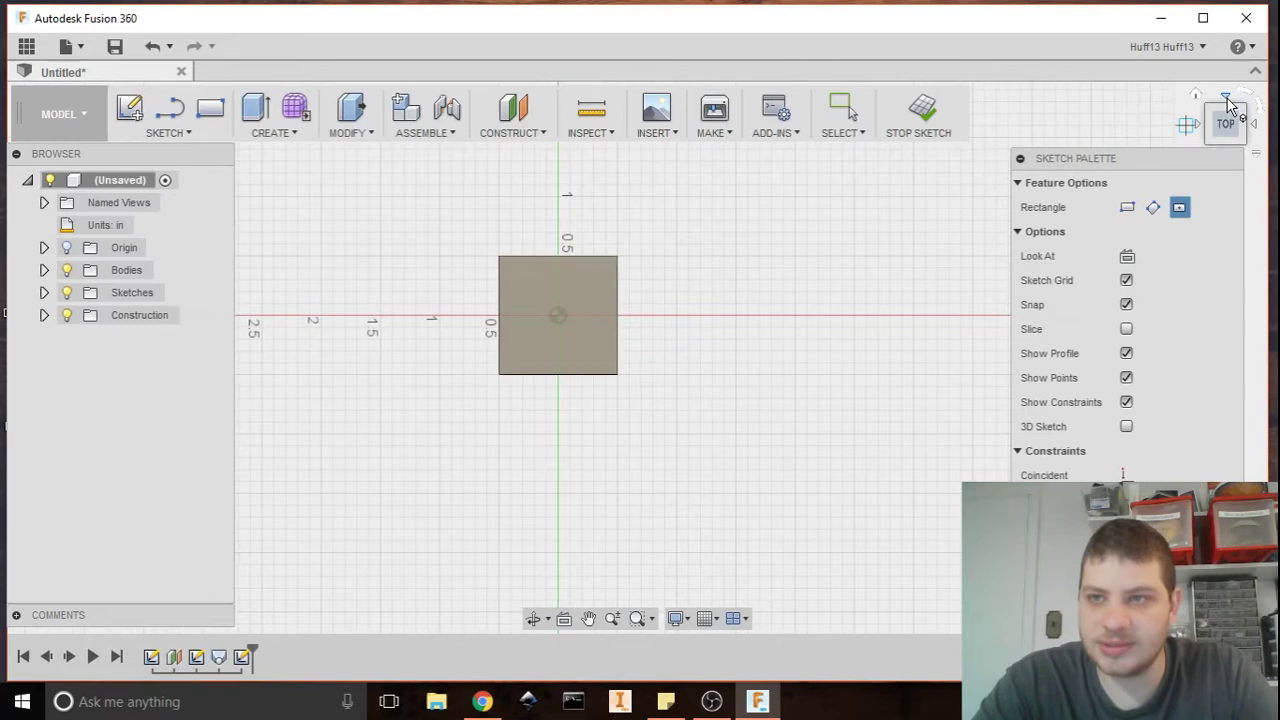
pyautogui.click(1227, 97)
pyautogui.click(1227, 96)
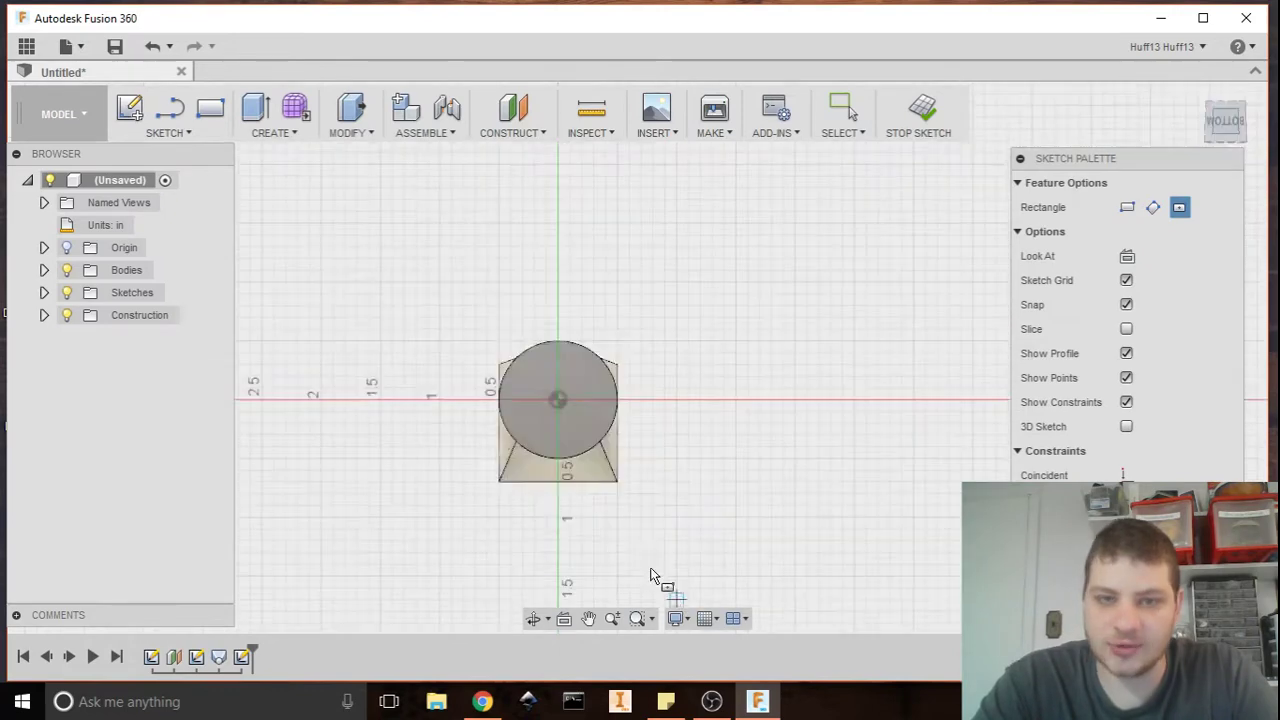
pyautogui.click(623, 401)
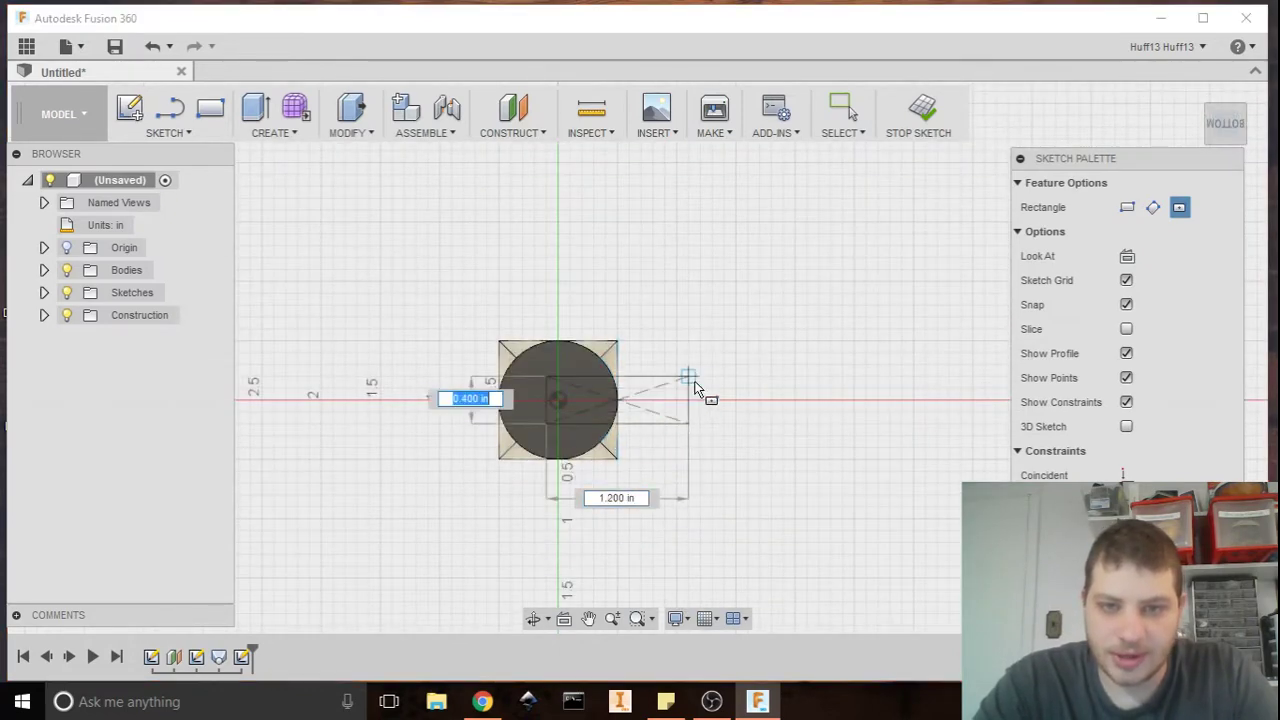
pyautogui.scroll(1, 690, 390)
pyautogui.scroll(2, 688, 392)
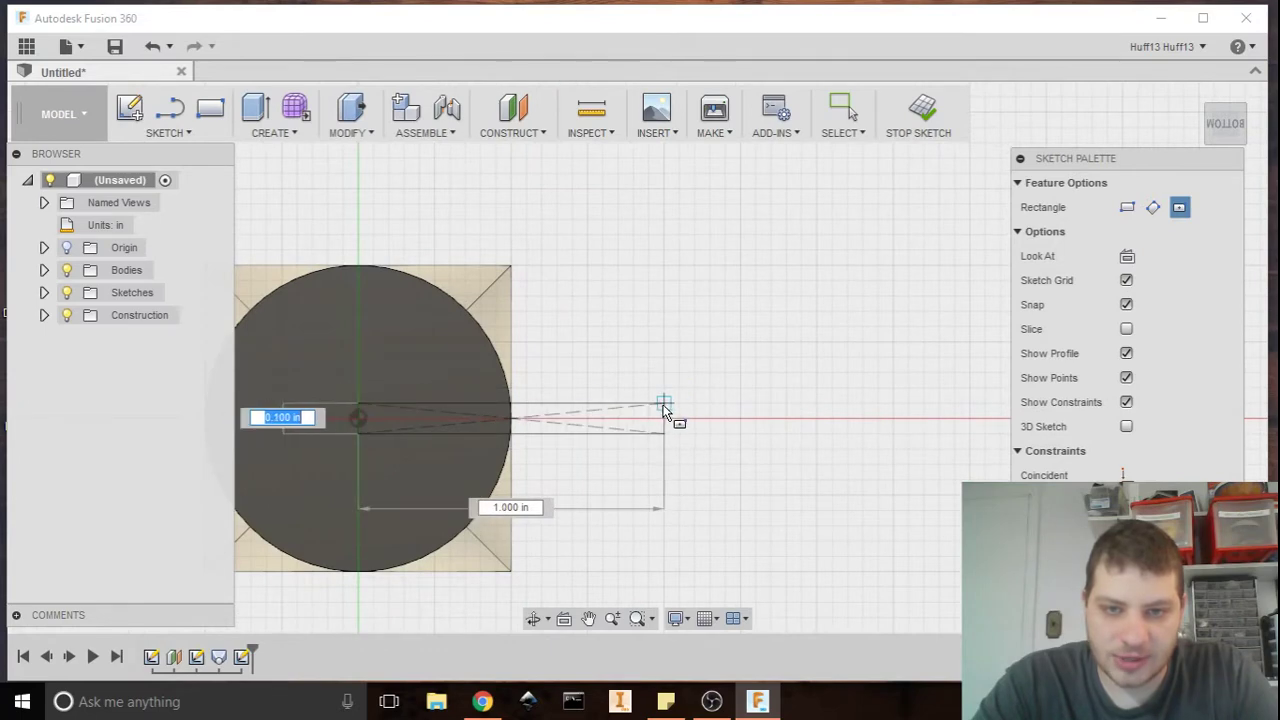
pyautogui.scroll(1, 657, 409)
pyautogui.scroll(1, 770, 355)
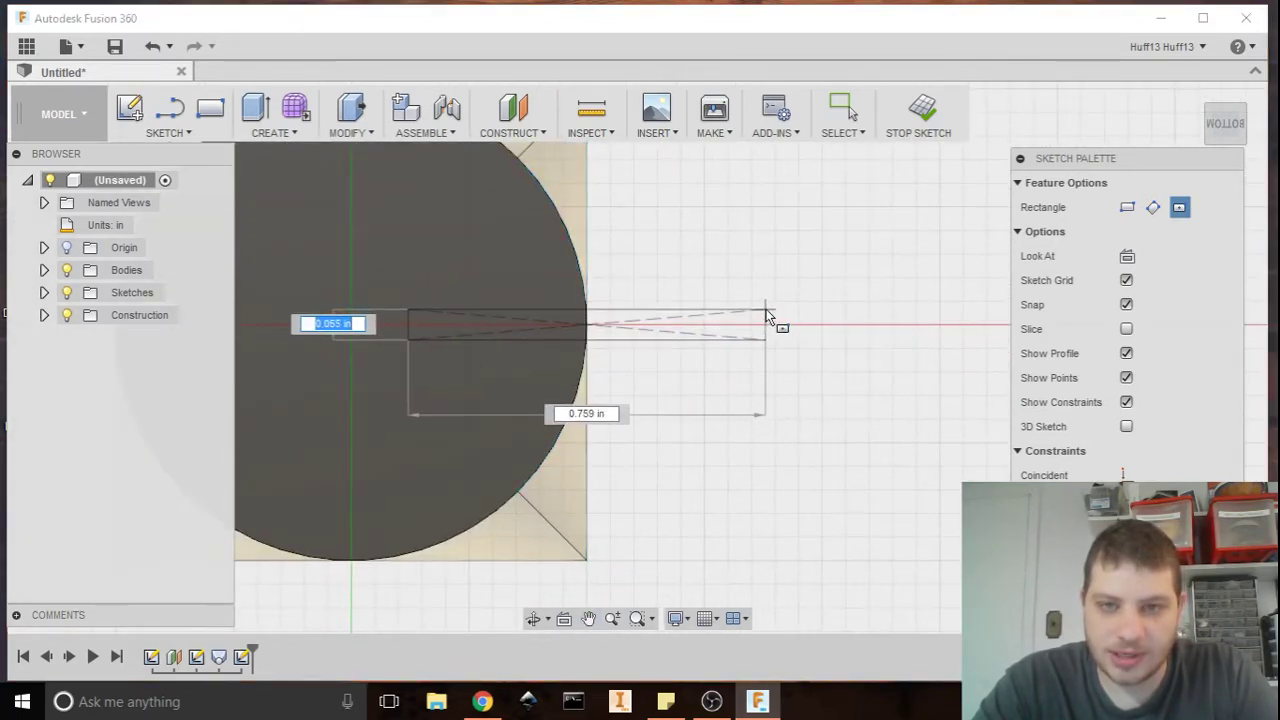
pyautogui.click(771, 318)
pyautogui.press('Escape')
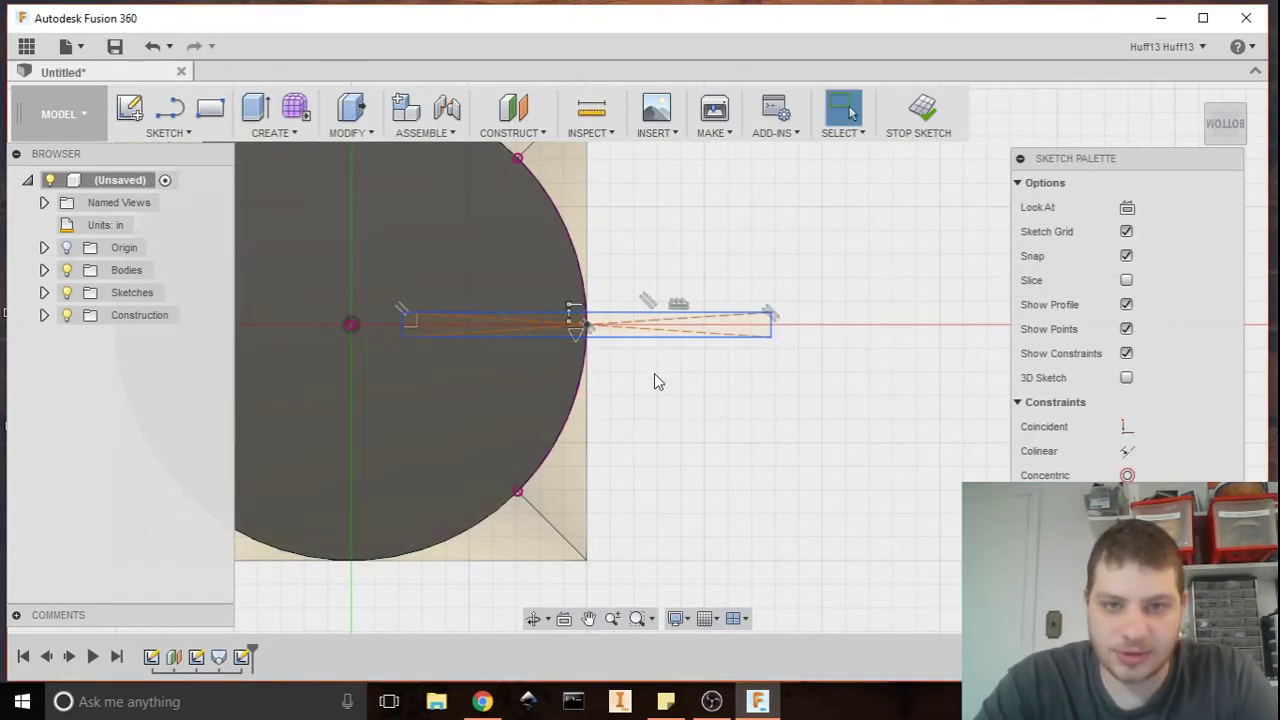
pyautogui.scroll(5, 766, 344)
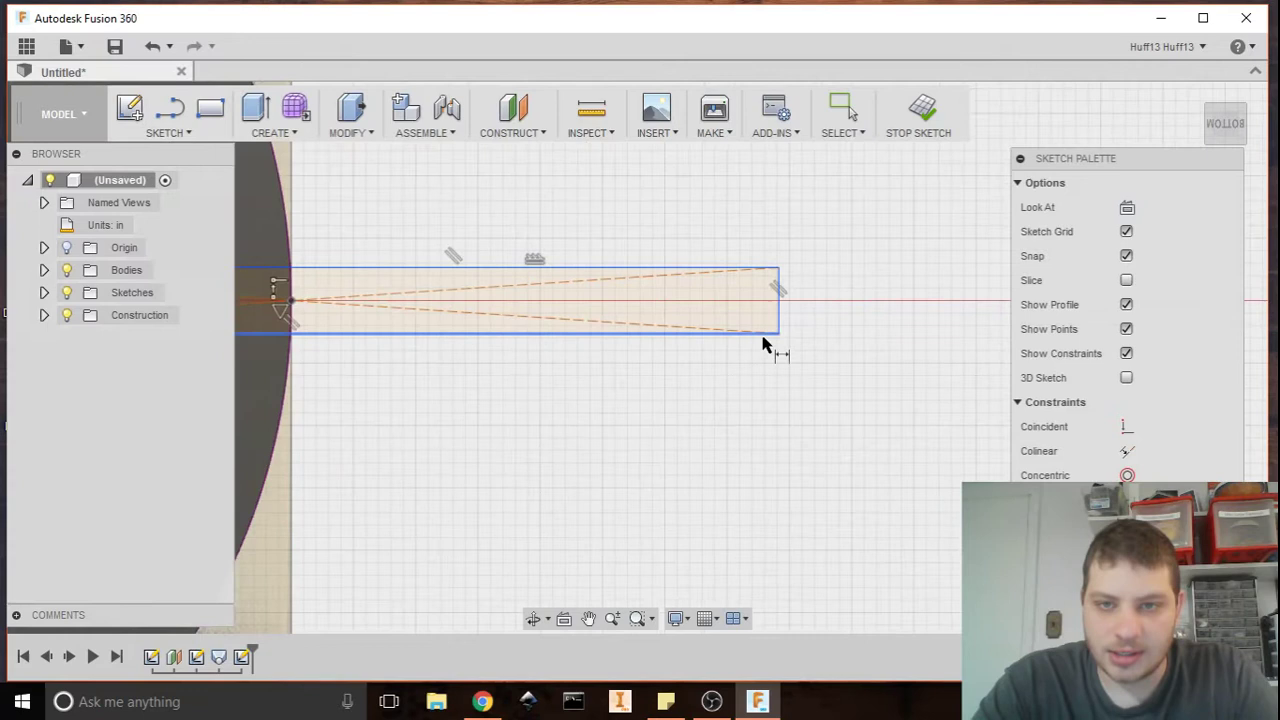
pyautogui.click(765, 270)
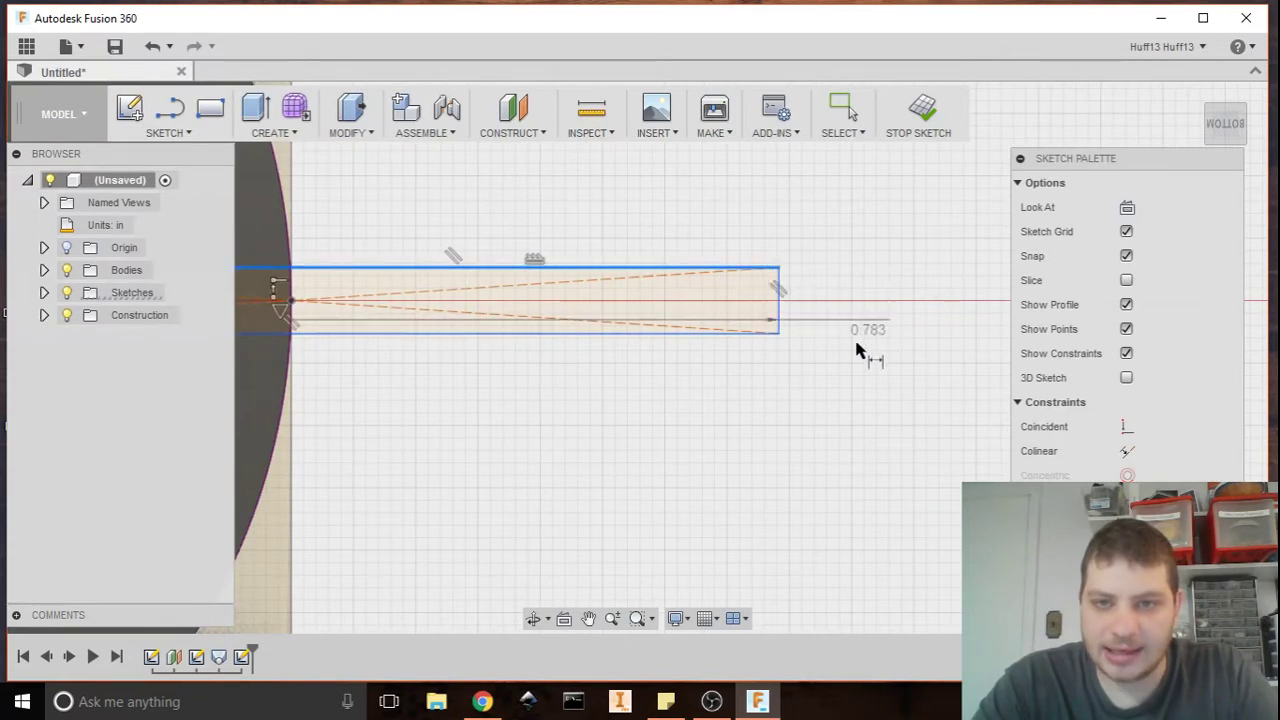
pyautogui.click(688, 428)
pyautogui.press('Return')
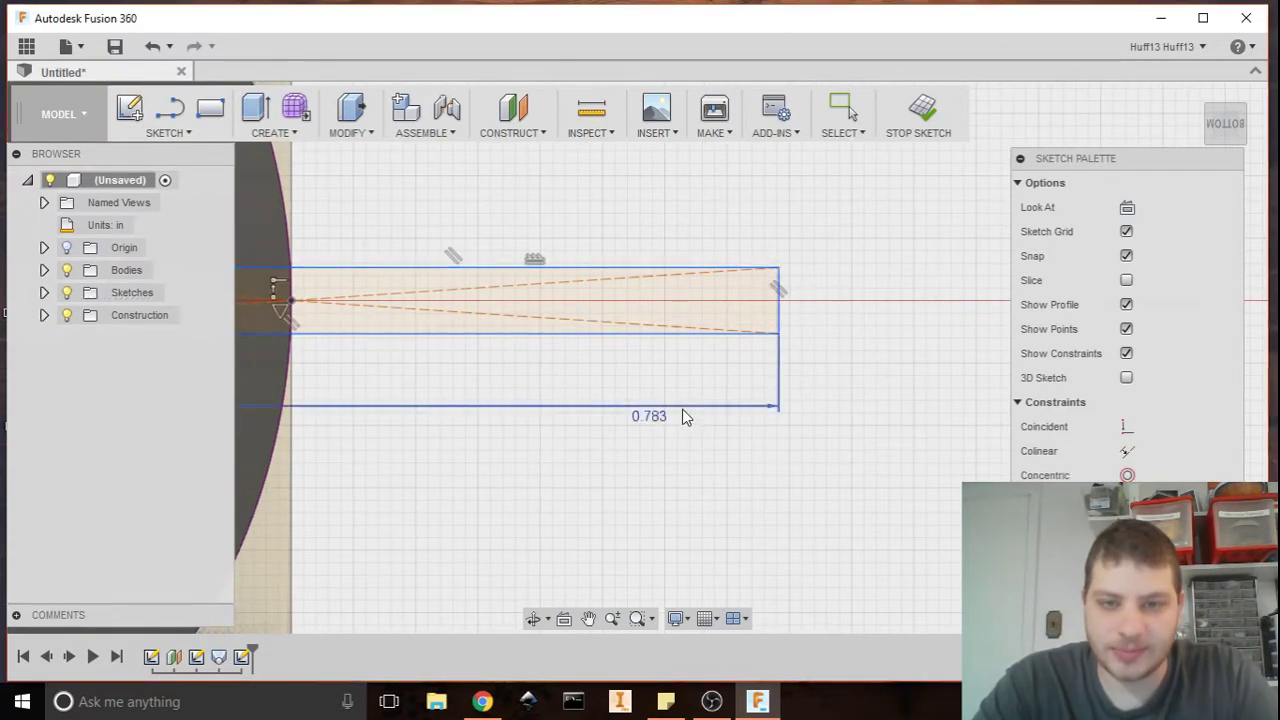
pyautogui.hotkey('ctrl', 'z')
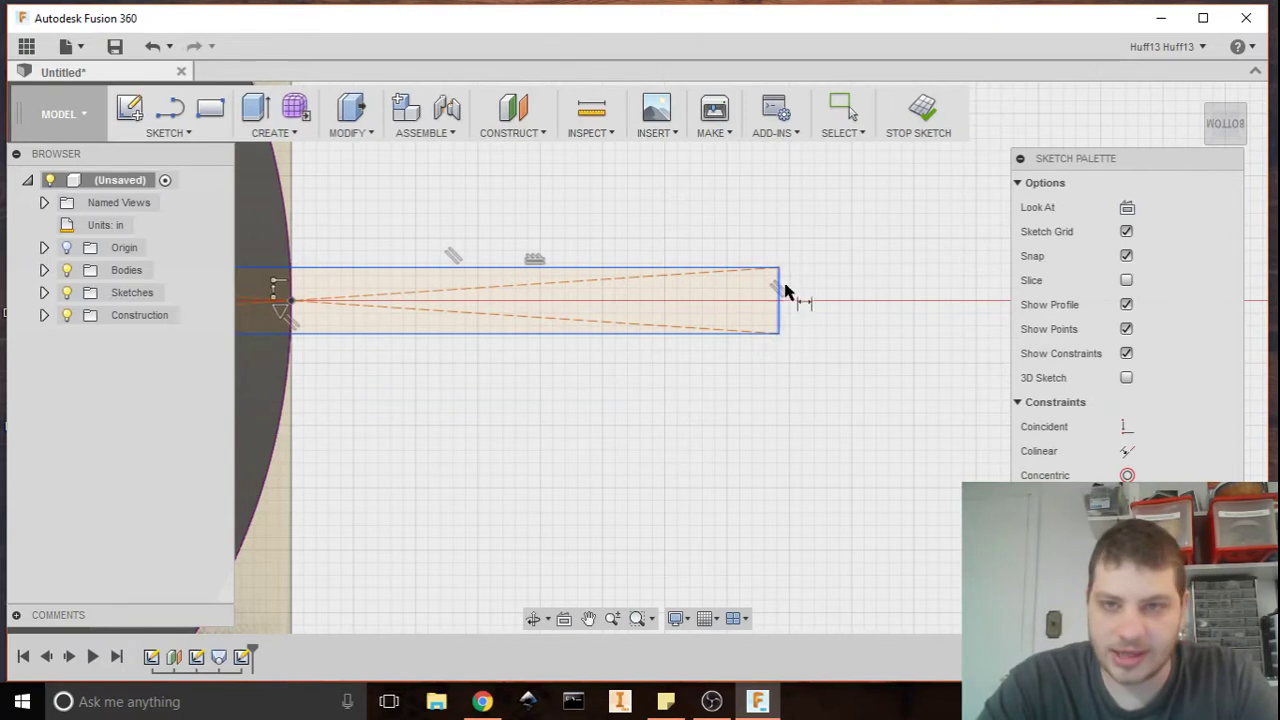
# - Dimension the thin rectangle's short end and set its width to 0.4 mm
pyautogui.click(895, 310)
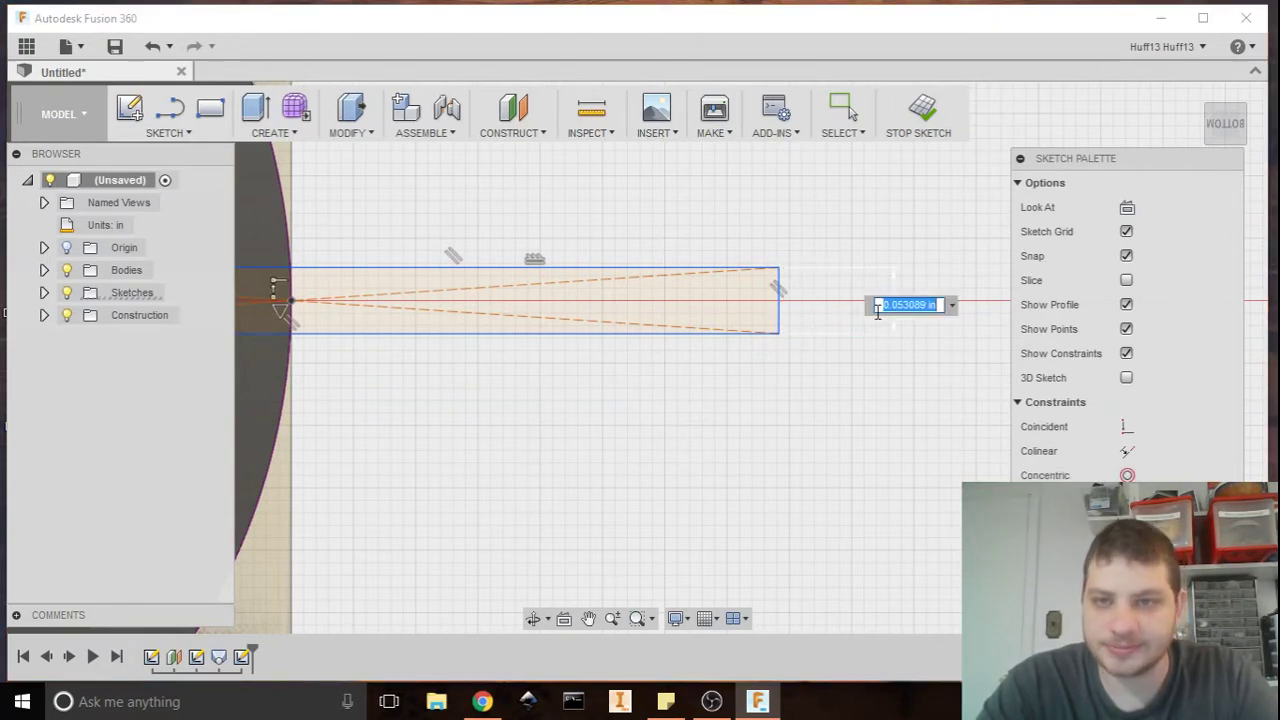
pyautogui.moveTo(934, 276); pyautogui.dragTo(898, 287, button='middle')
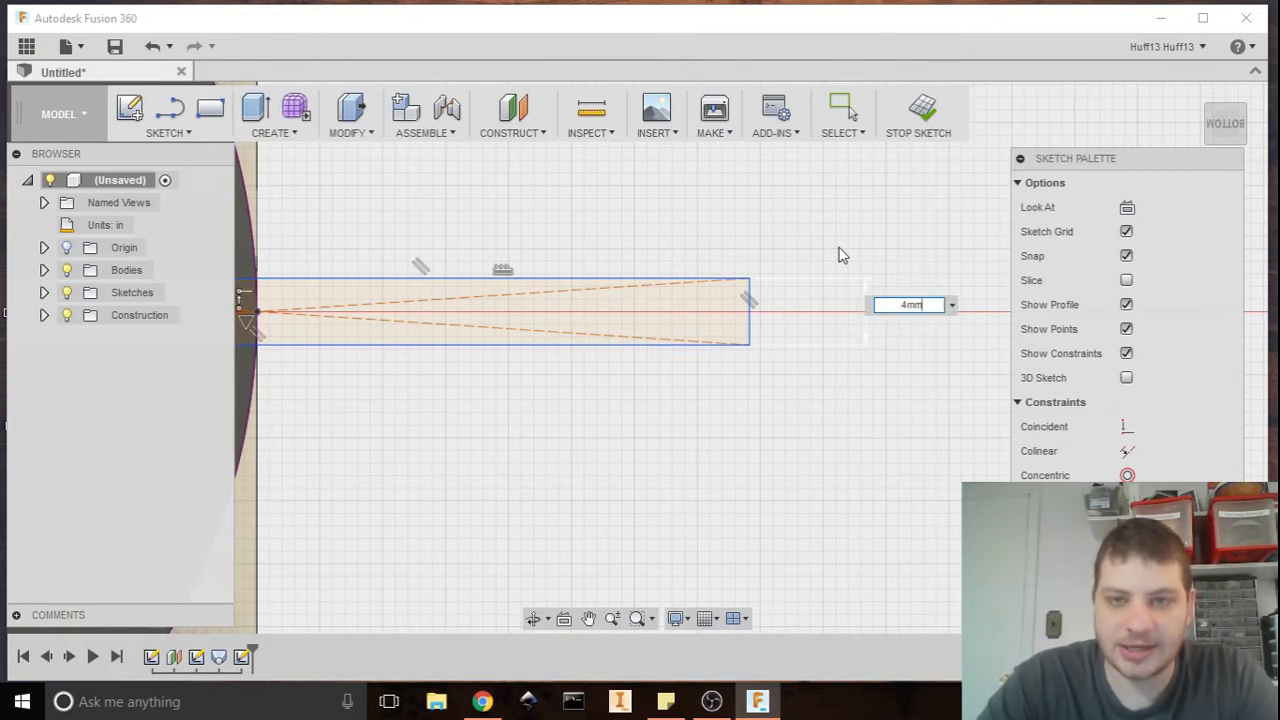
pyautogui.press('Return')
pyautogui.scroll(-3, 698, 326)
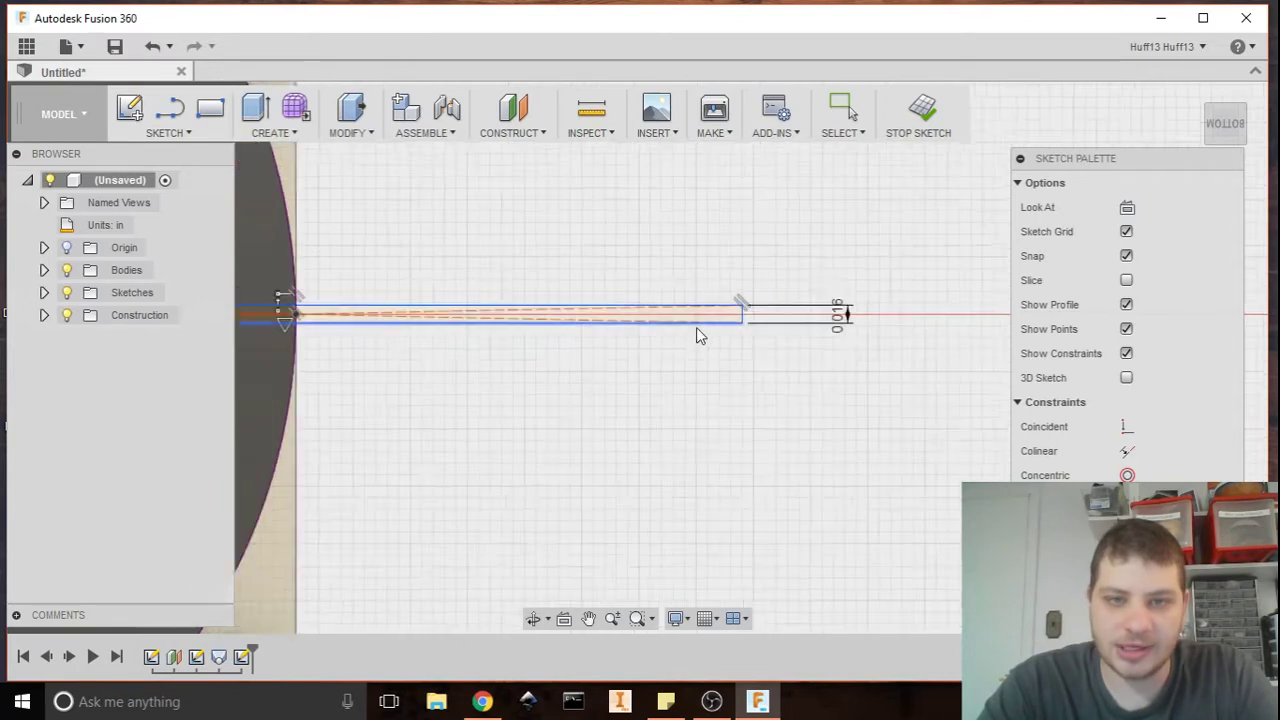
# - Dimension the rectangle from its center point on the circle's edge to its outer end as 0.25 in, and finish the sketch
pyautogui.moveTo(658, 368); pyautogui.dragTo(757, 337, button='middle')
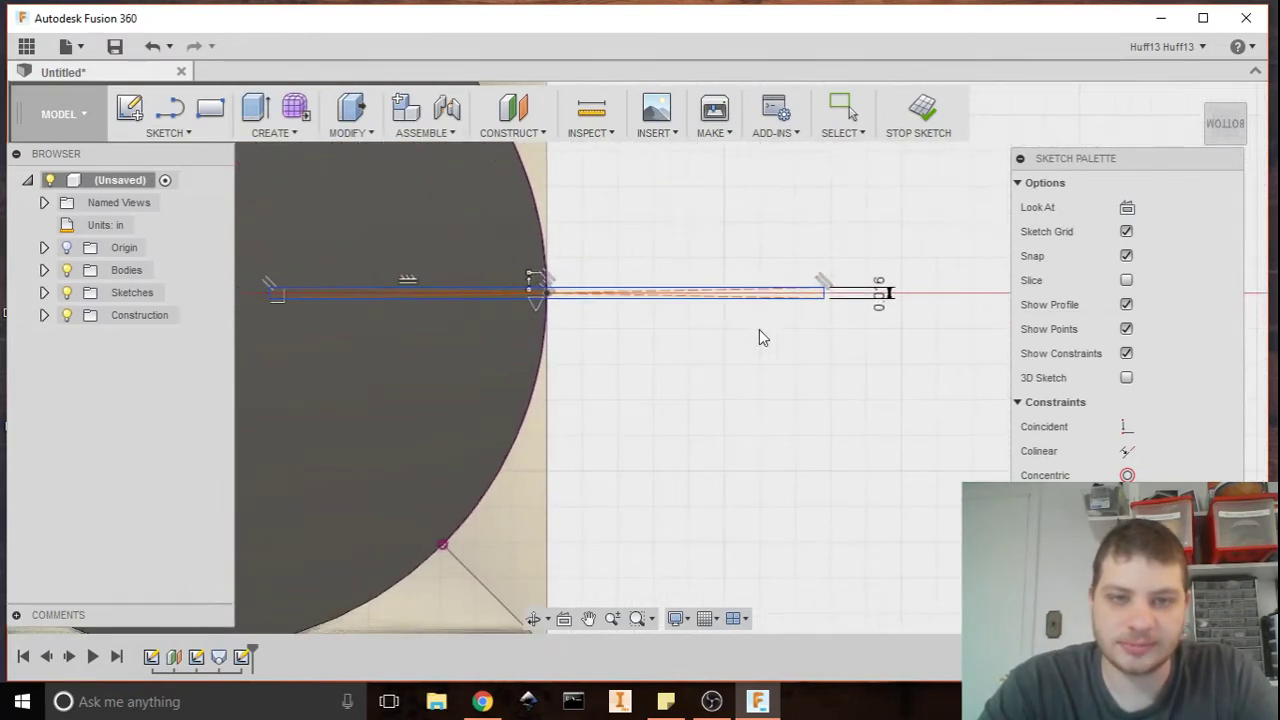
pyautogui.scroll(3, 563, 306)
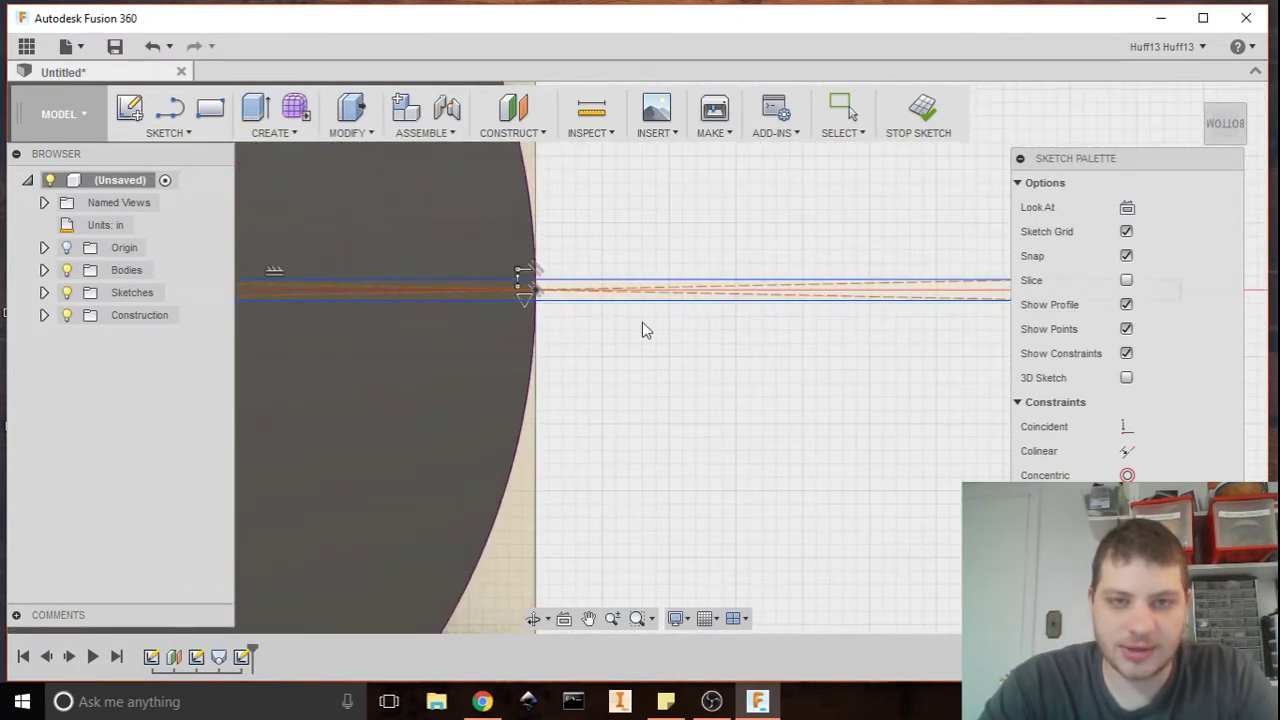
pyautogui.moveTo(610, 332); pyautogui.dragTo(462, 318, button='middle')
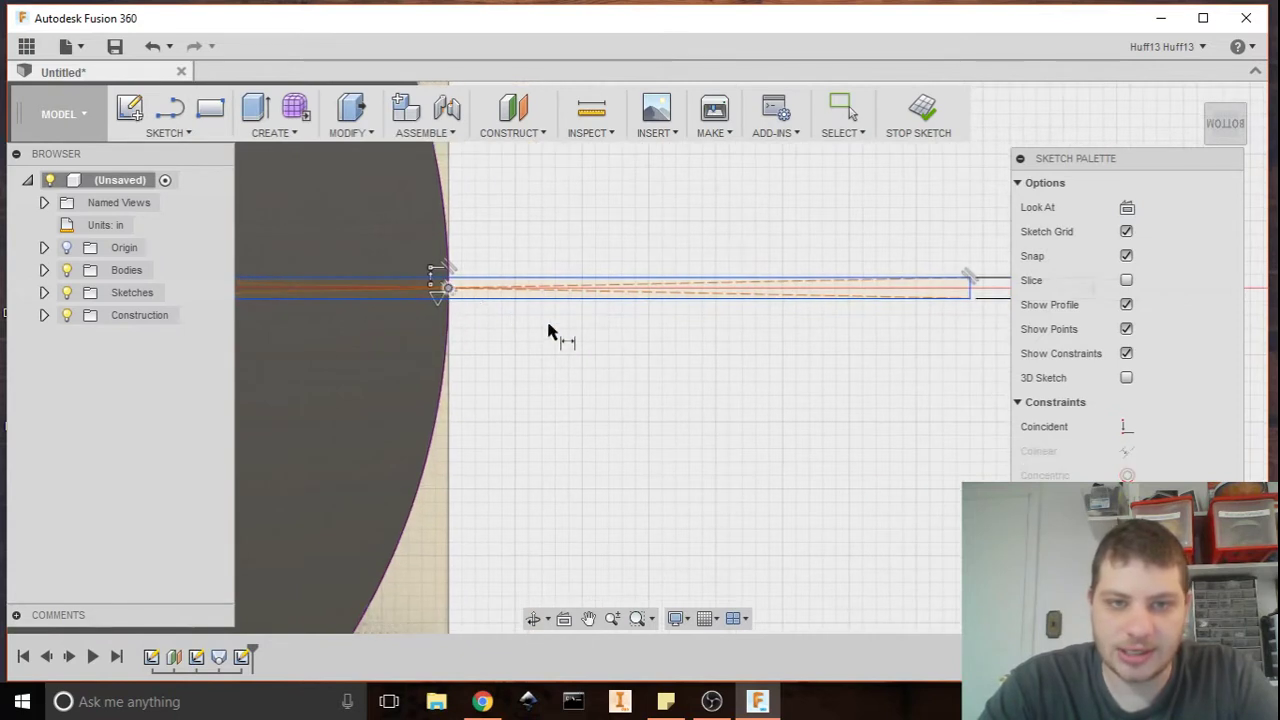
pyautogui.moveTo(548, 332)
pyautogui.mouseDown(button='middle')
pyautogui.moveTo(443, 363)
pyautogui.moveTo(342, 340)
pyautogui.mouseUp(button='middle')
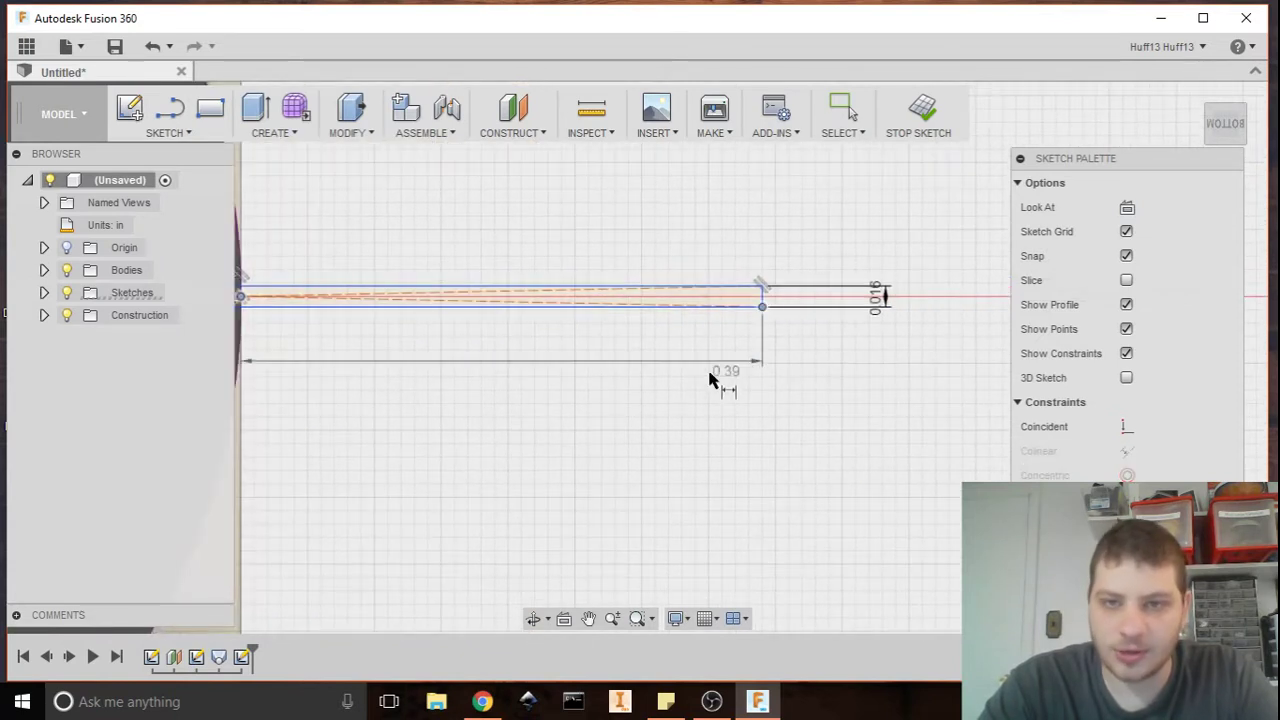
pyautogui.click(610, 370)
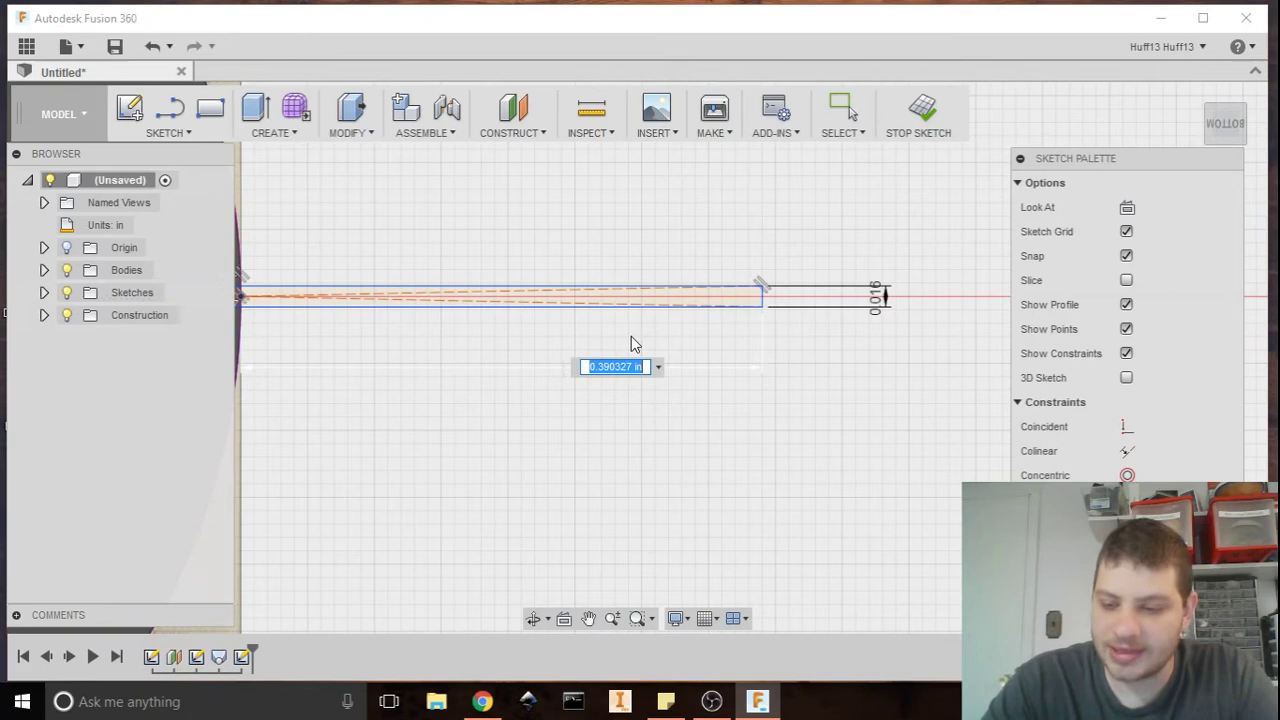
pyautogui.write('.25')
pyautogui.press('Return')
pyautogui.scroll(-4, 410, 372)
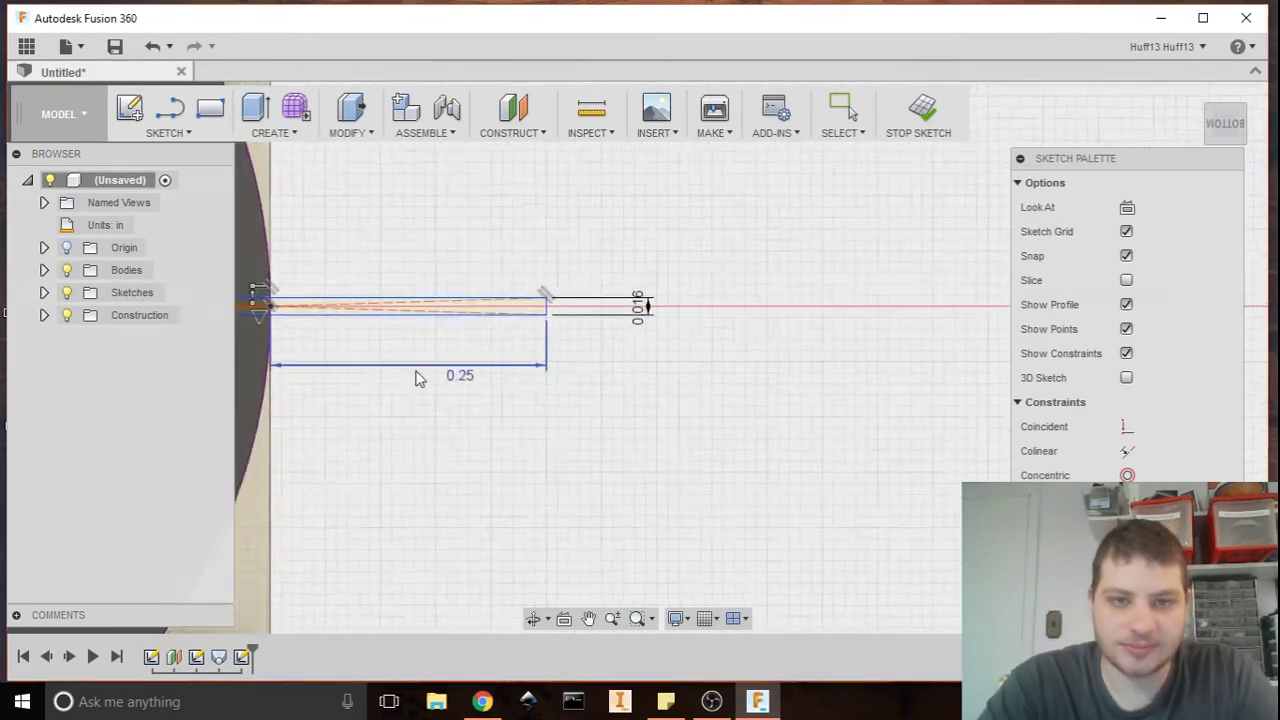
pyautogui.moveTo(403, 370)
pyautogui.mouseDown(button='middle')
pyautogui.moveTo(651, 257)
pyautogui.moveTo(609, 300)
pyautogui.moveTo(620, 363)
pyautogui.moveTo(634, 286)
pyautogui.moveTo(594, 437)
pyautogui.moveTo(685, 338)
pyautogui.mouseUp(button='middle')
pyautogui.click(918, 110)
# - Extrude the part of the thin rectangle outside the circle 0.3 in upward as a cut
pyautogui.scroll(3, 594, 450)
pyautogui.press('e')
pyautogui.scroll(3, 648, 390)
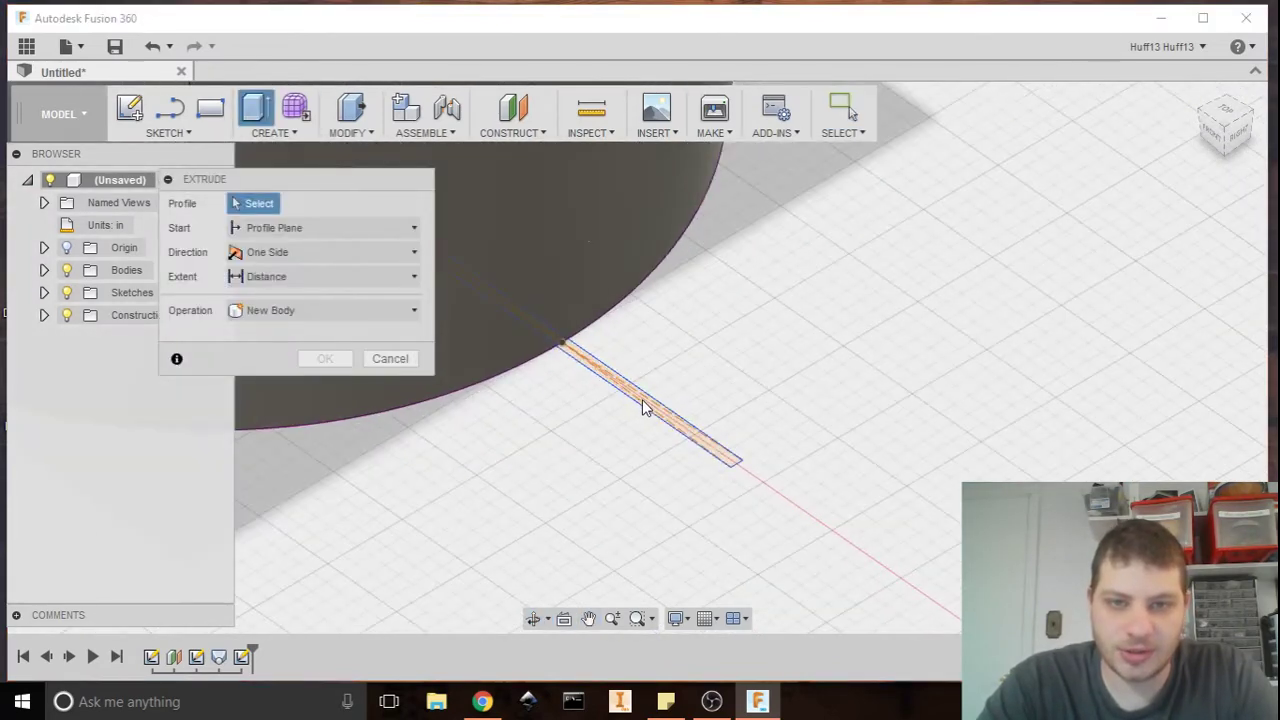
pyautogui.scroll(2, 635, 395)
pyautogui.click(641, 391)
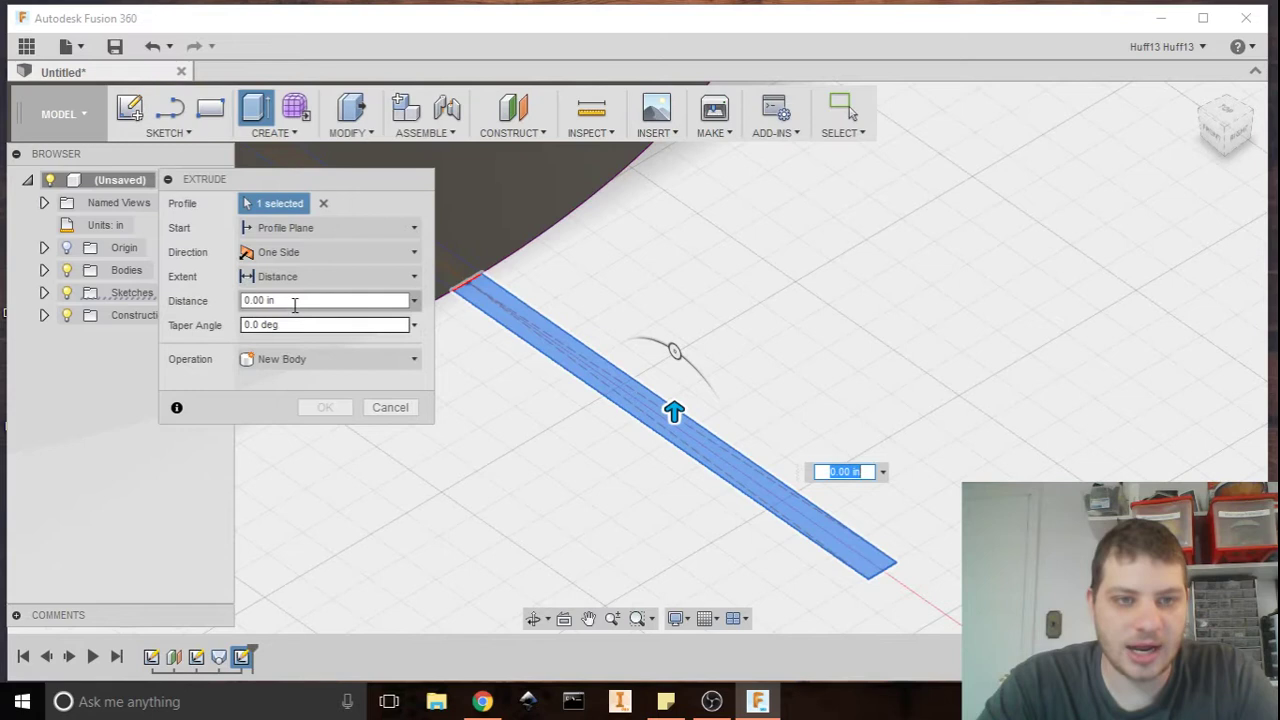
pyautogui.moveTo(285, 300); pyautogui.dragTo(255, 300)
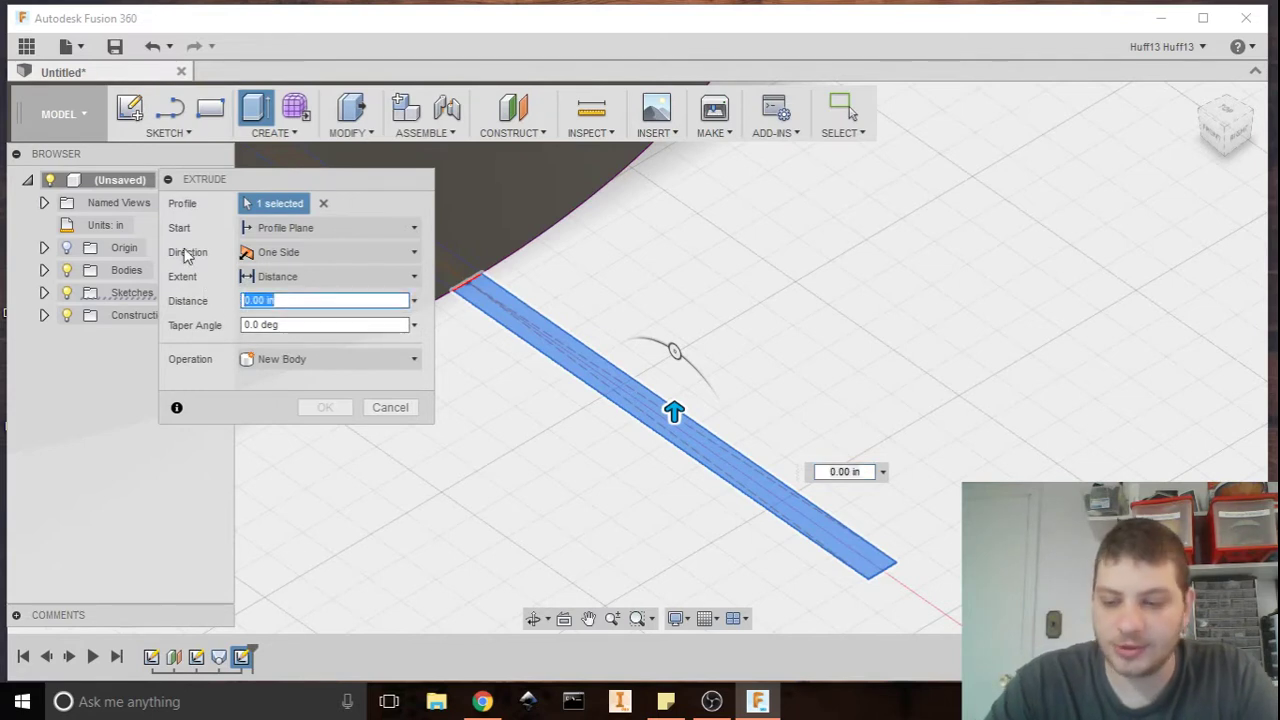
pyautogui.write('2.5')
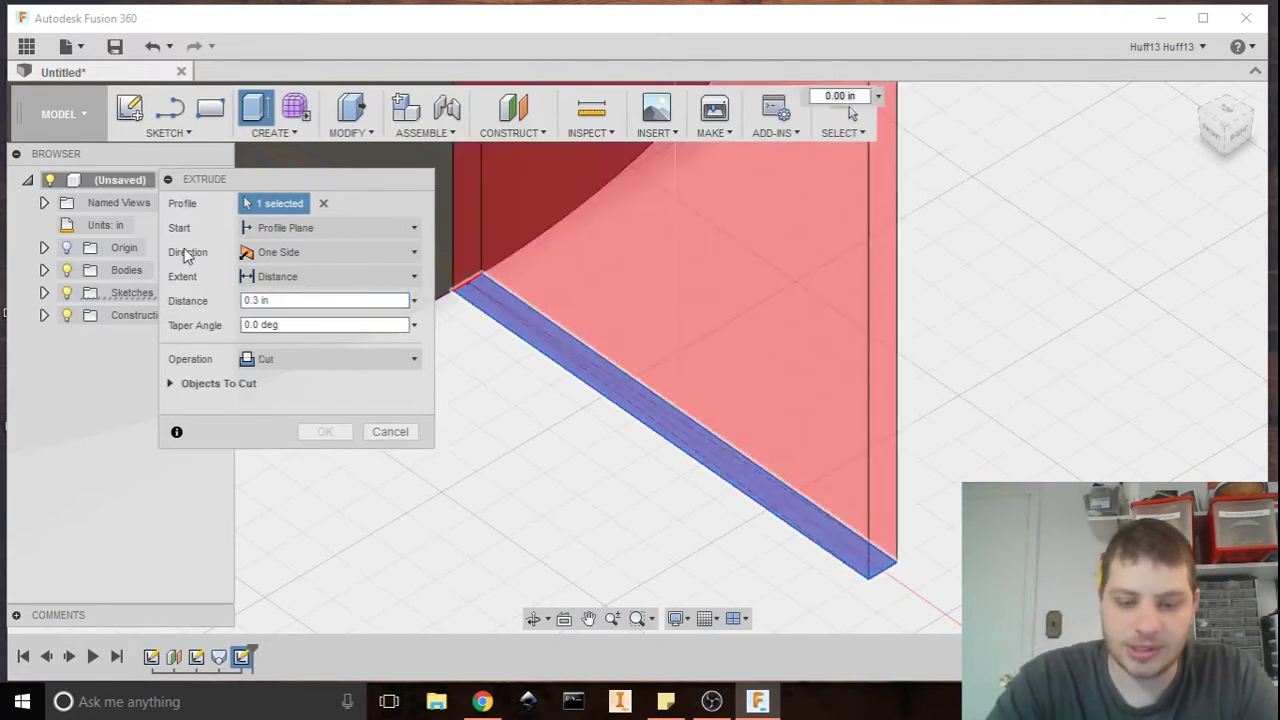
pyautogui.press('Return')
pyautogui.press('m')
pyautogui.scroll(-5, 655, 475)
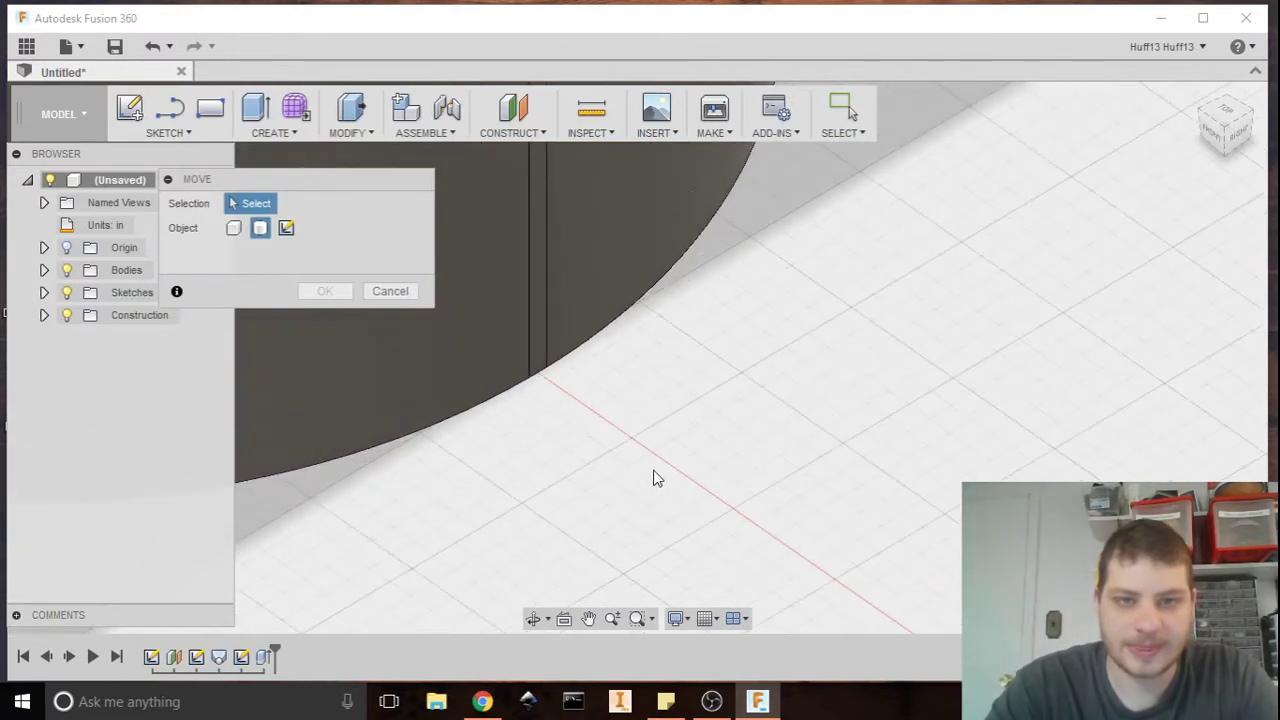
pyautogui.moveTo(695, 521); pyautogui.dragTo(560, 377, button='middle')
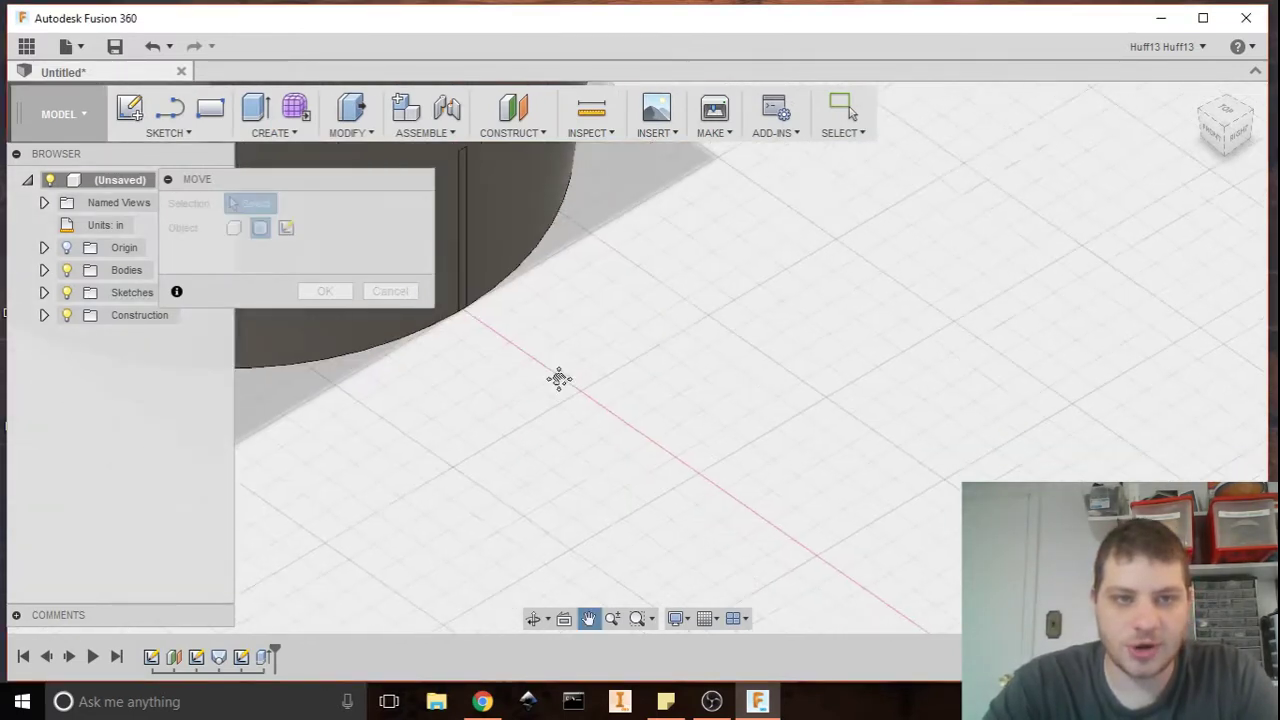
pyautogui.click(465, 352)
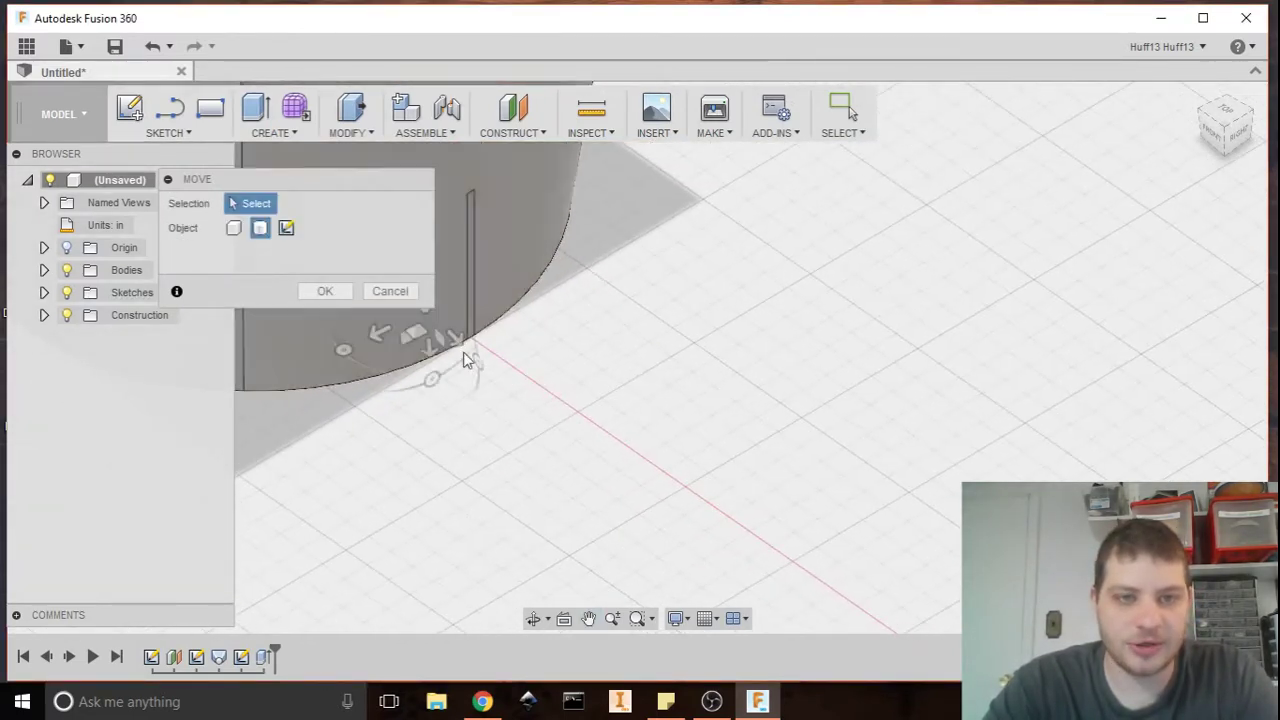
pyautogui.click(394, 293)
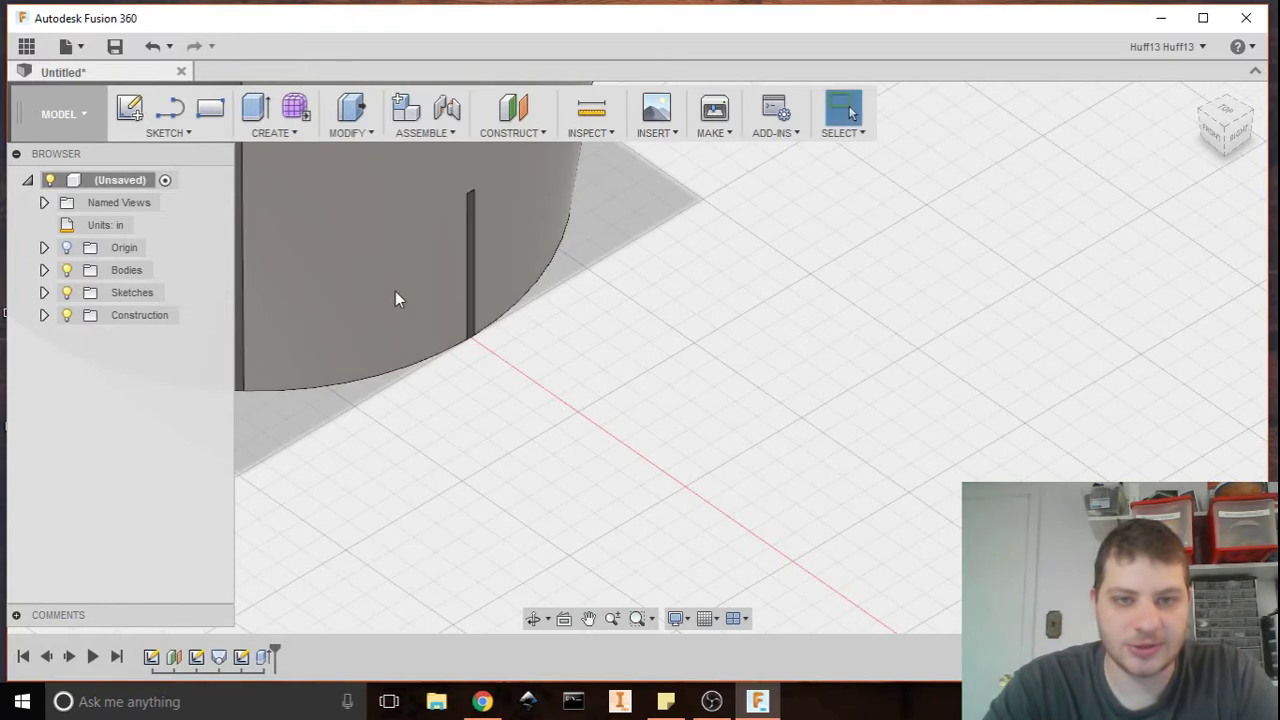
# - Edit the thin rectangle's extrusion to a distance of 0.3 mm and change its operation to New Body
pyautogui.doubleClick(263, 658)
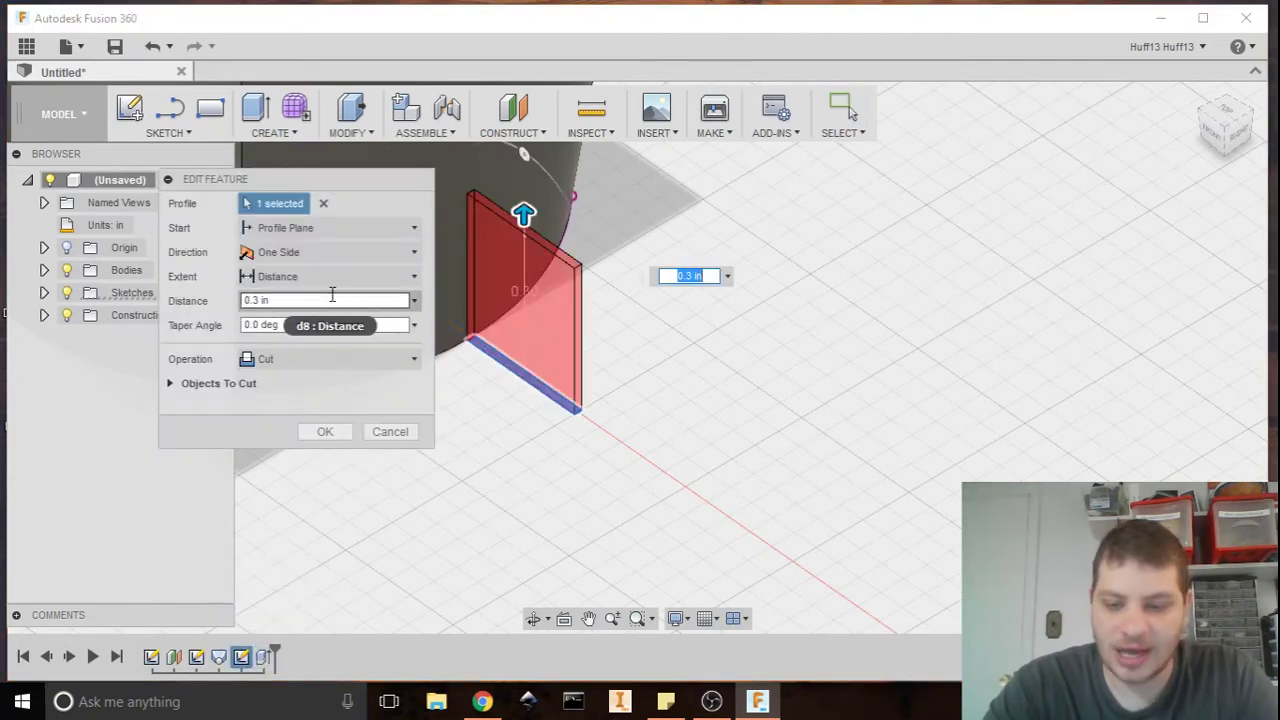
pyautogui.moveTo(307, 300); pyautogui.dragTo(229, 300)
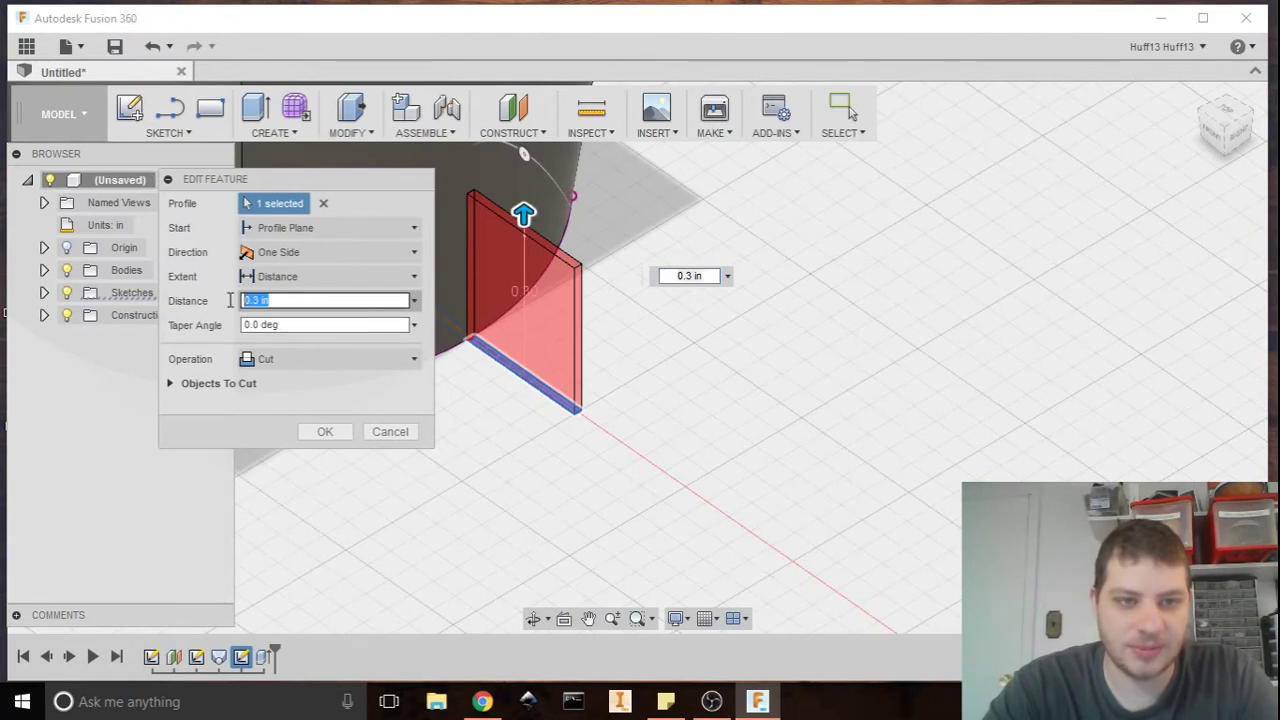
pyautogui.press('BackSpace')
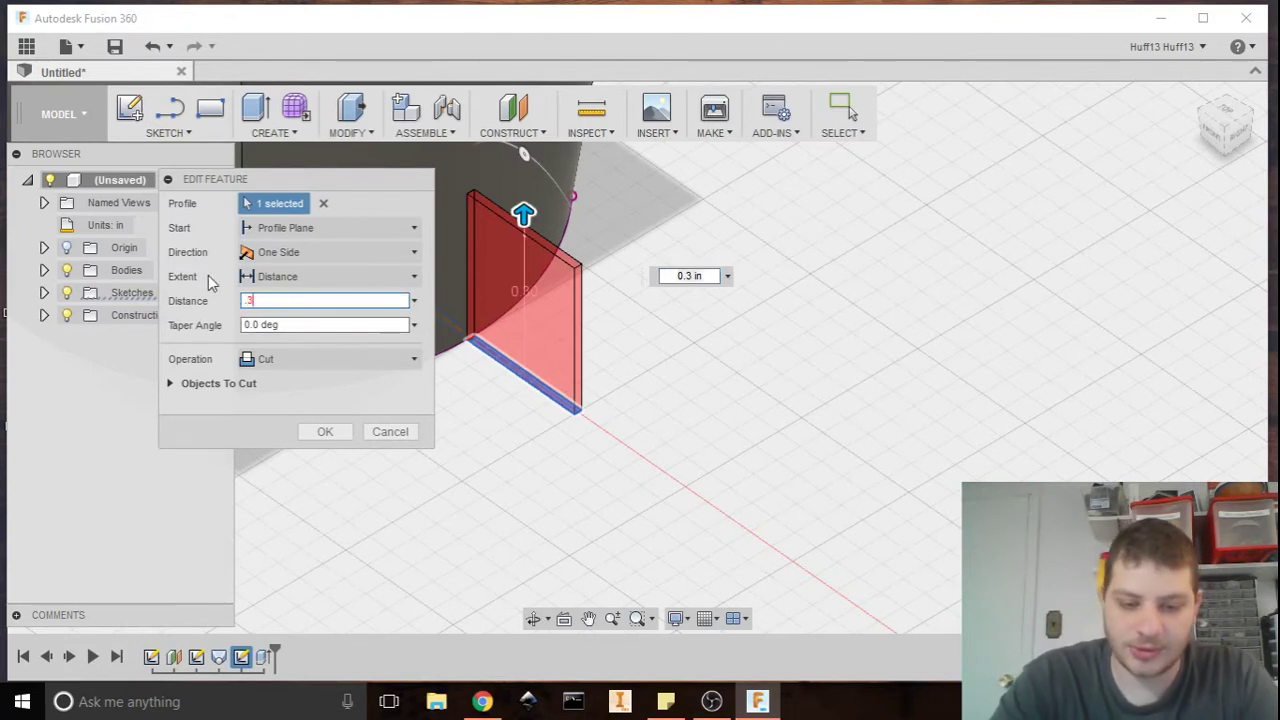
pyautogui.write('mm')
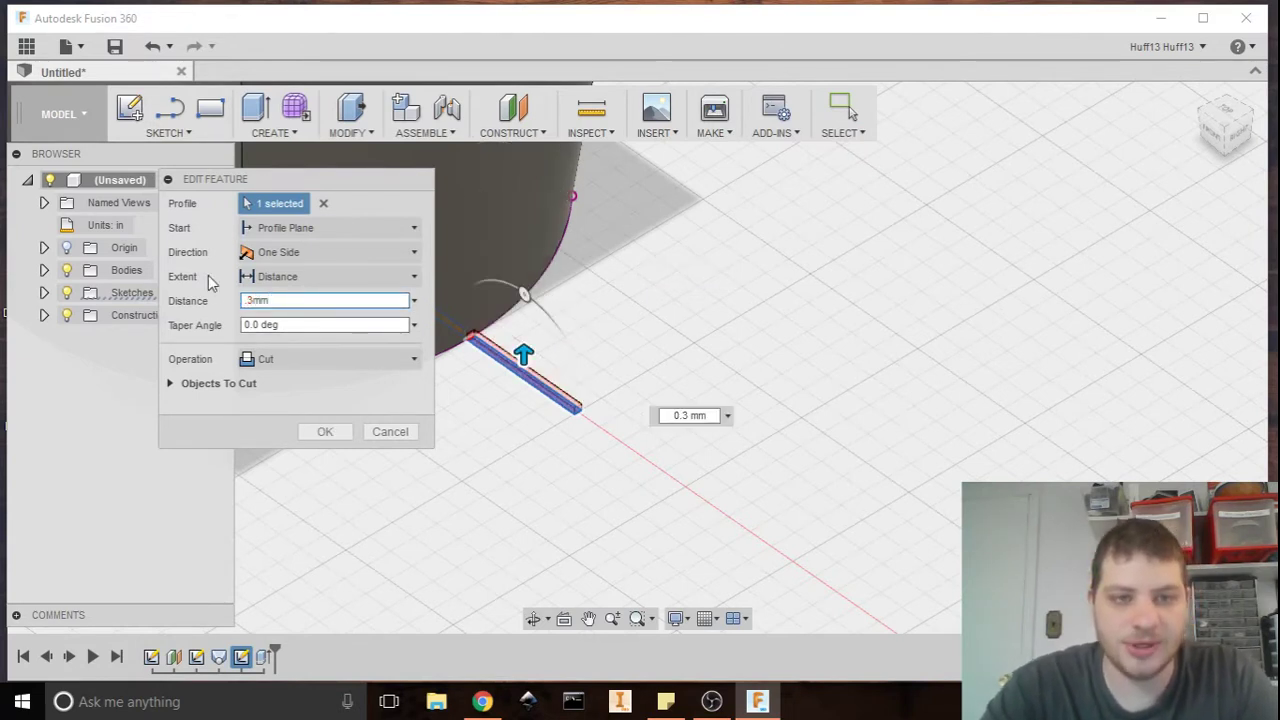
pyautogui.click(270, 362)
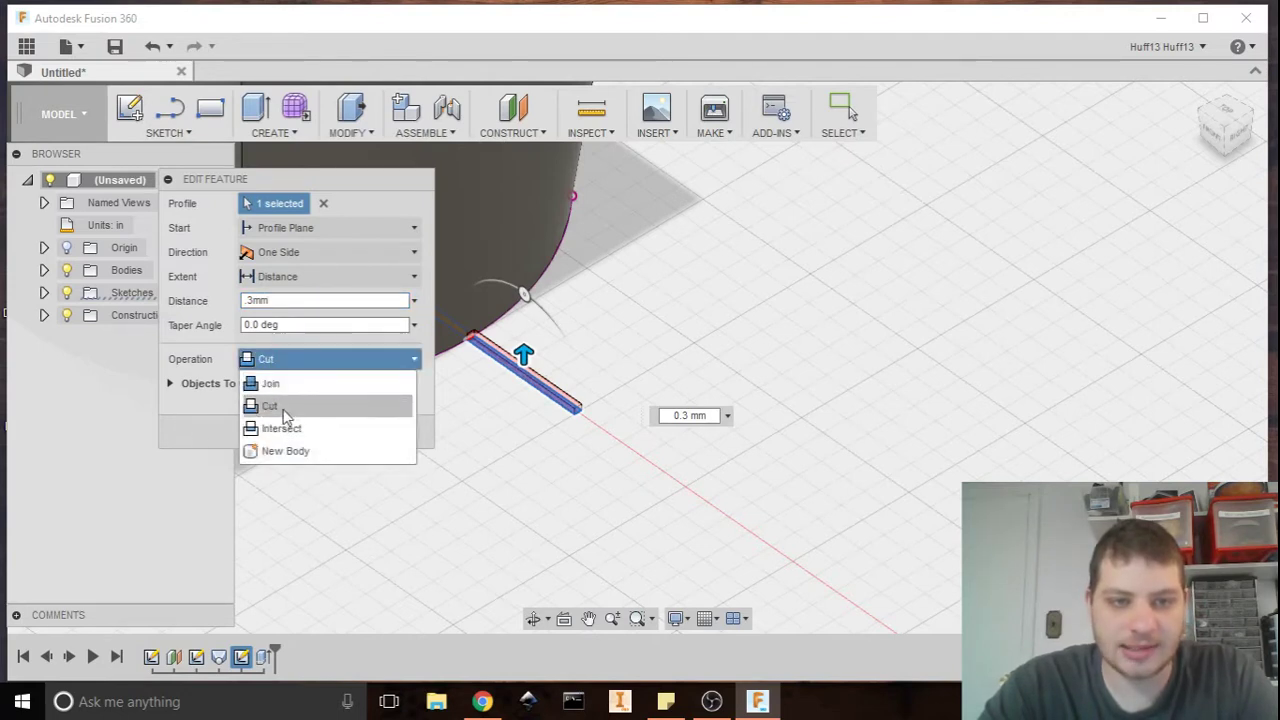
pyautogui.click(286, 452)
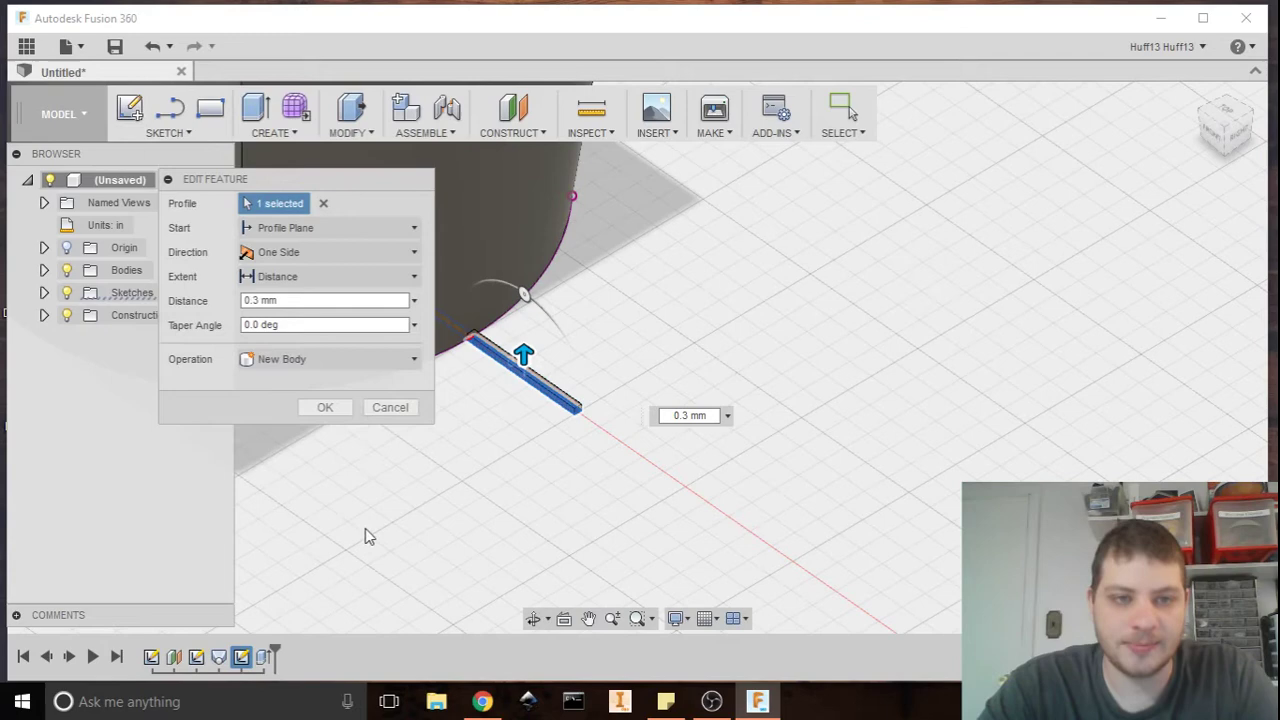
pyautogui.click(335, 408)
pyautogui.keyDown('shift'); pyautogui.moveTo(597, 449); pyautogui.dragTo(560, 397, button='middle'); pyautogui.keyUp('shift')
pyautogui.scroll(5, 529, 466)
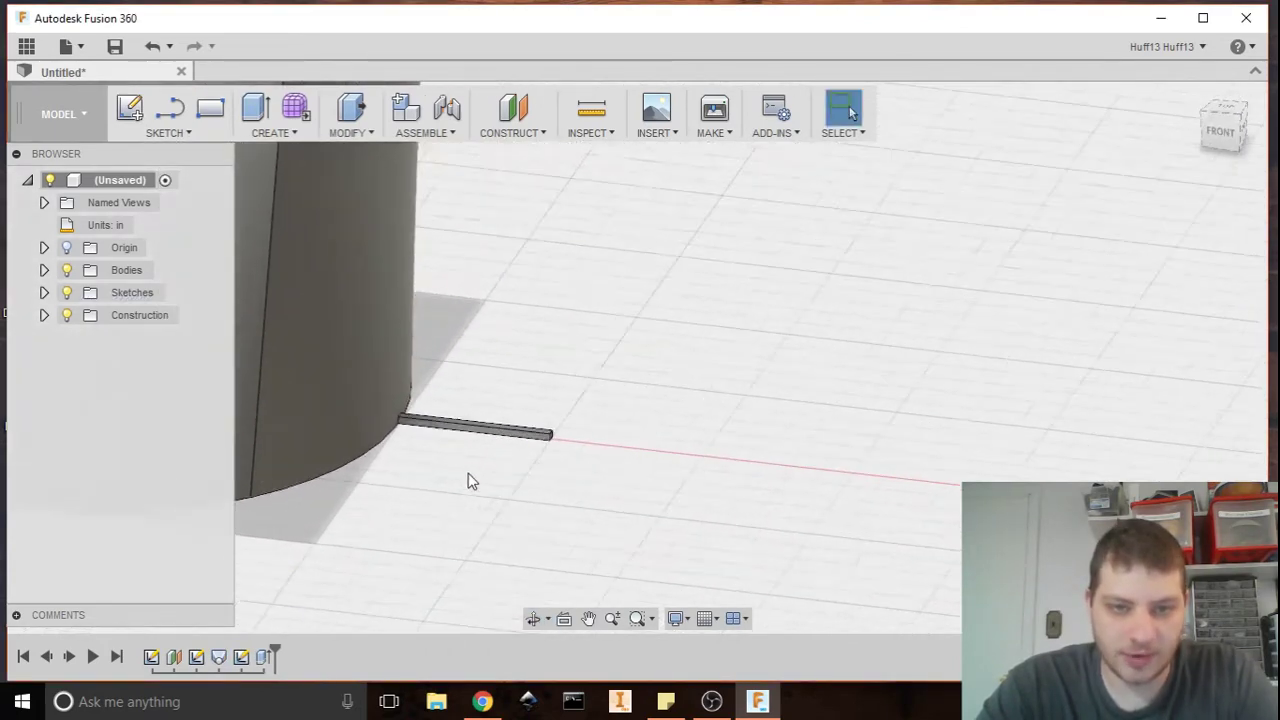
# - Start a circular pattern of bodies with the thin strip body at the loft's base as its object
pyautogui.keyDown('shift'); pyautogui.moveTo(471, 480); pyautogui.dragTo(577, 378, button='middle'); pyautogui.keyUp('shift')
pyautogui.scroll(3, 570, 382)
pyautogui.scroll(-6, 569, 360)
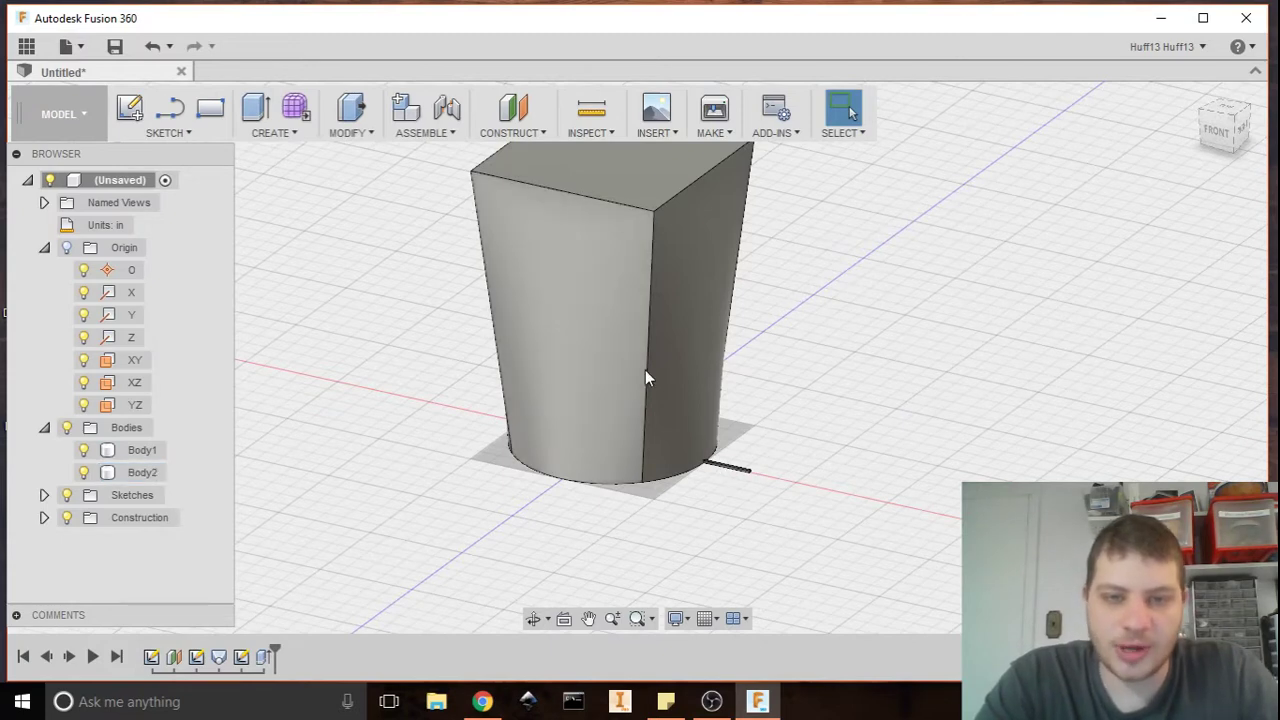
pyautogui.click(285, 134)
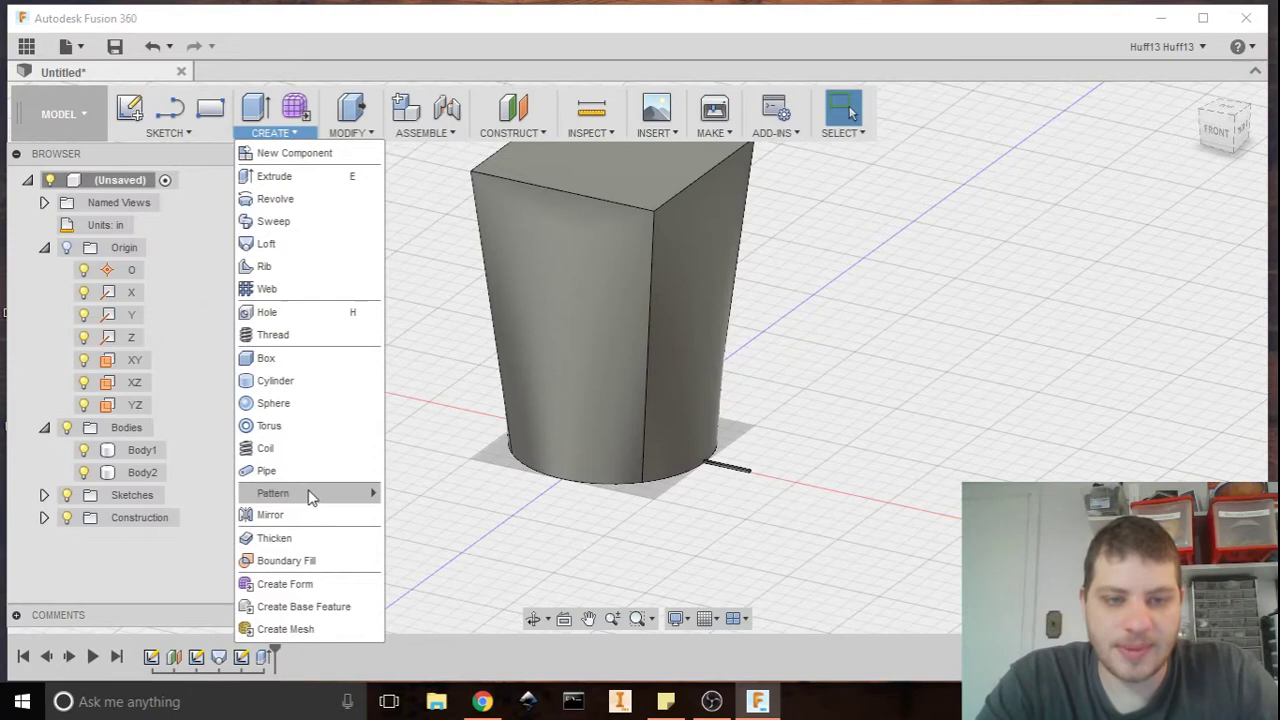
pyautogui.moveTo(316, 497)
pyautogui.click(416, 520)
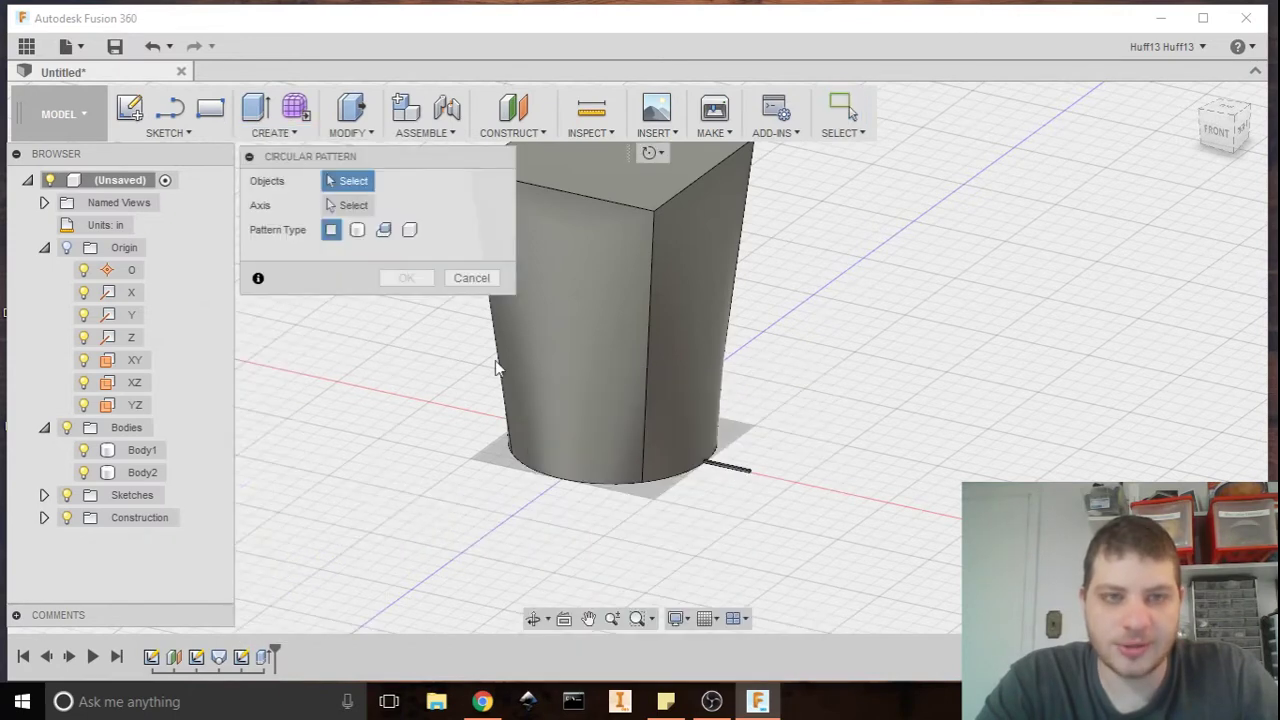
pyautogui.click(358, 231)
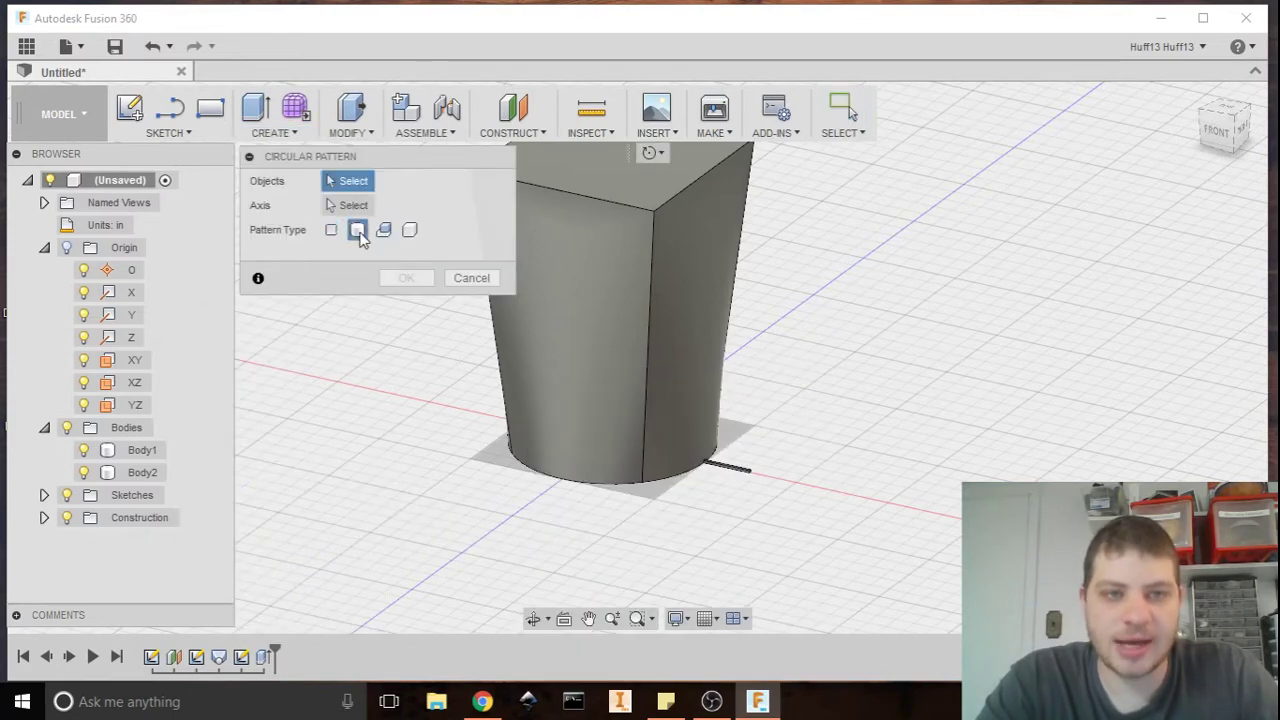
pyautogui.click(148, 473)
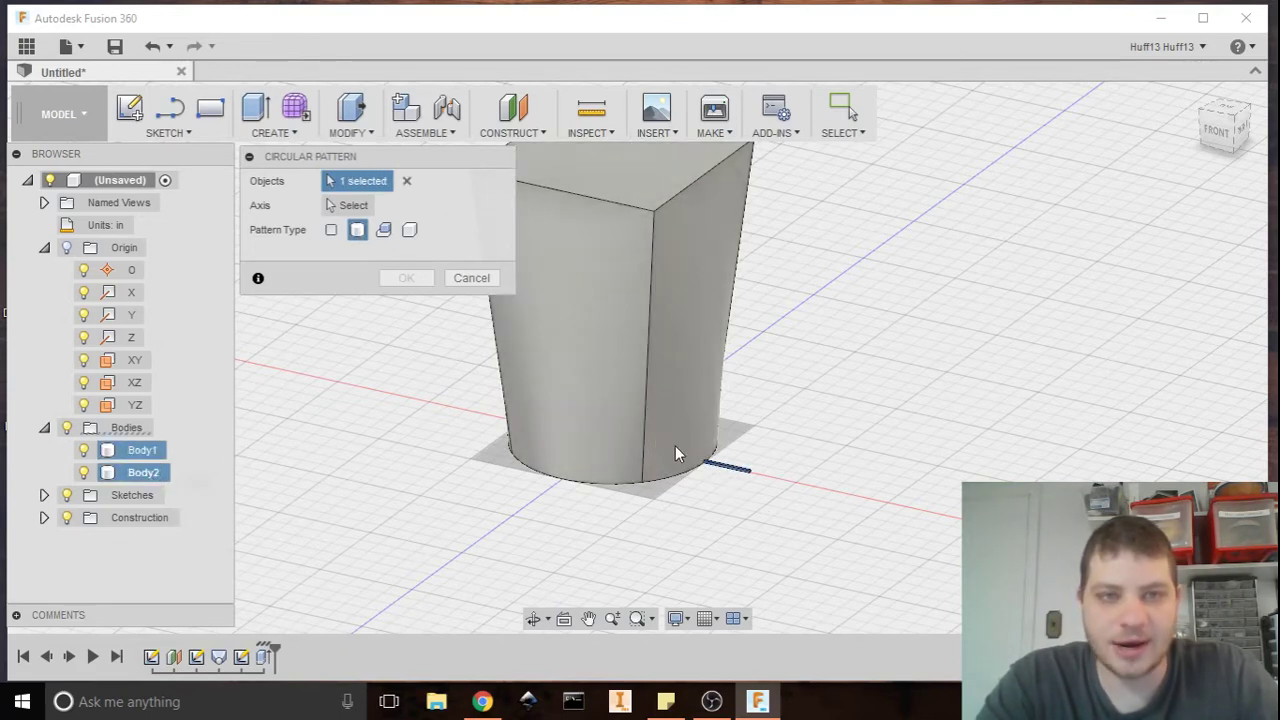
# - Use the vertical Y origin axis as the circular pattern's axis
pyautogui.click(370, 206)
pyautogui.scroll(3, 611, 377)
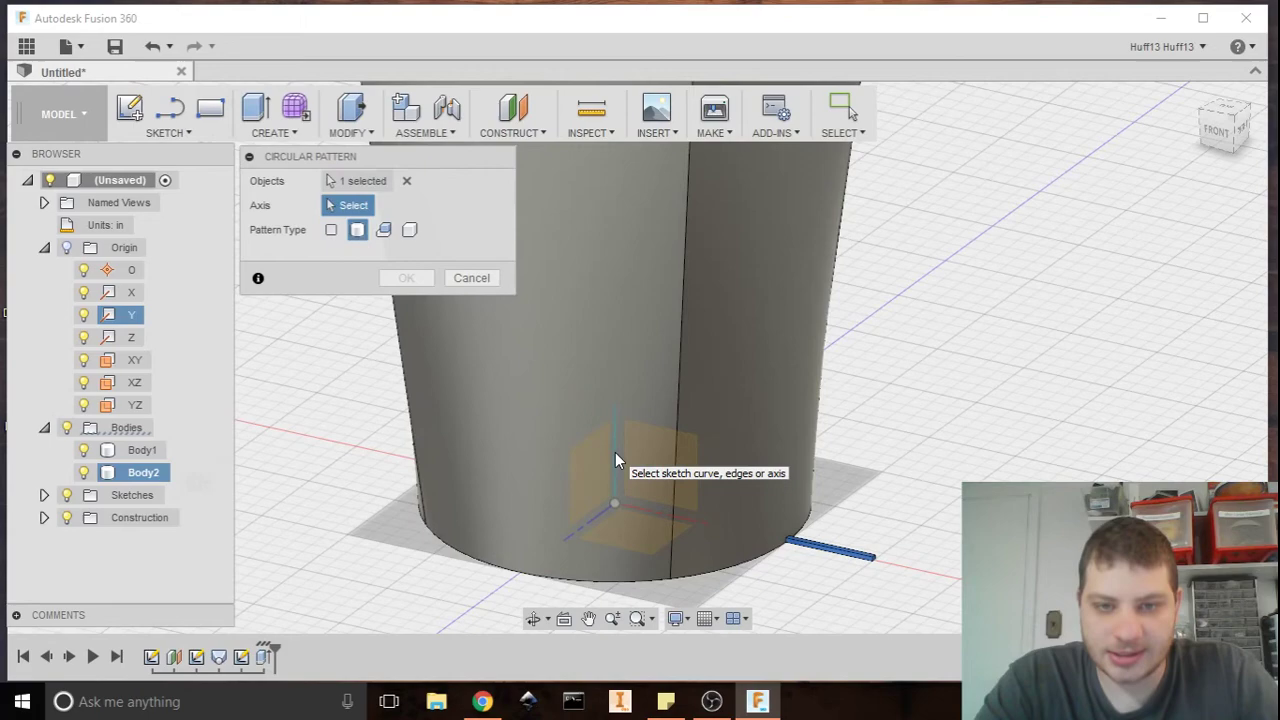
pyautogui.click(615, 452)
pyautogui.scroll(-5, 669, 463)
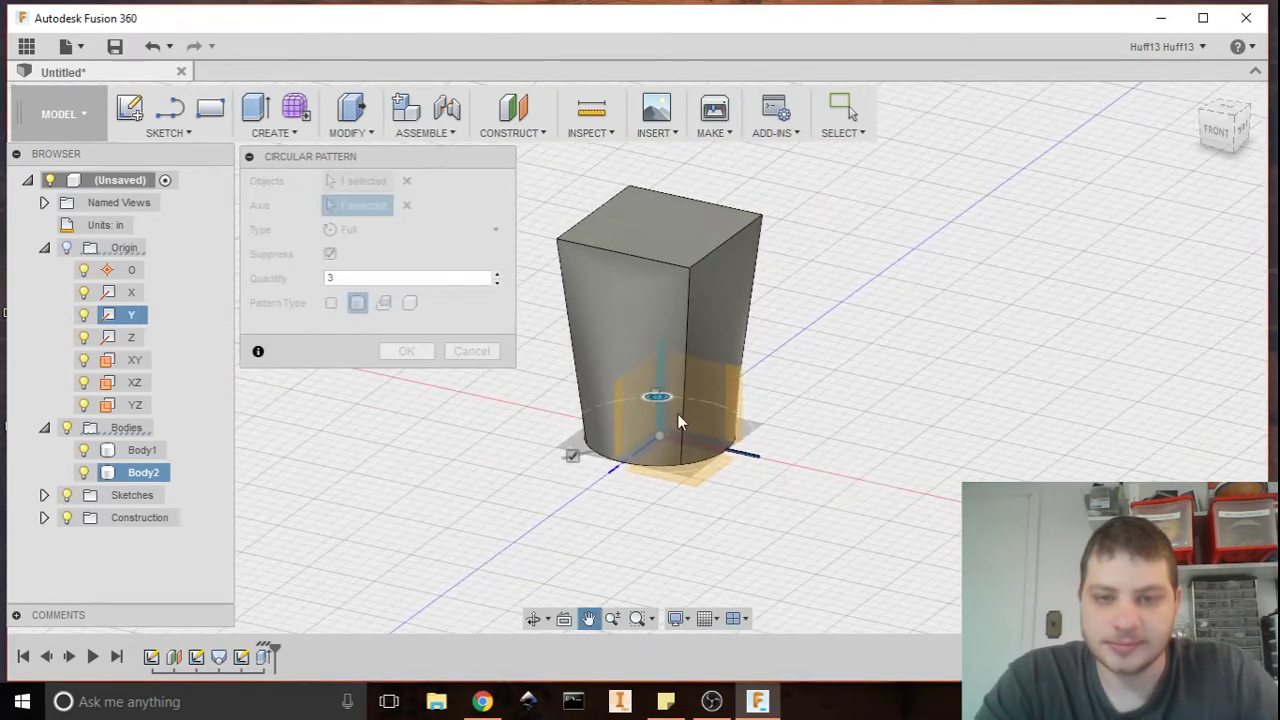
pyautogui.scroll(5, 588, 468)
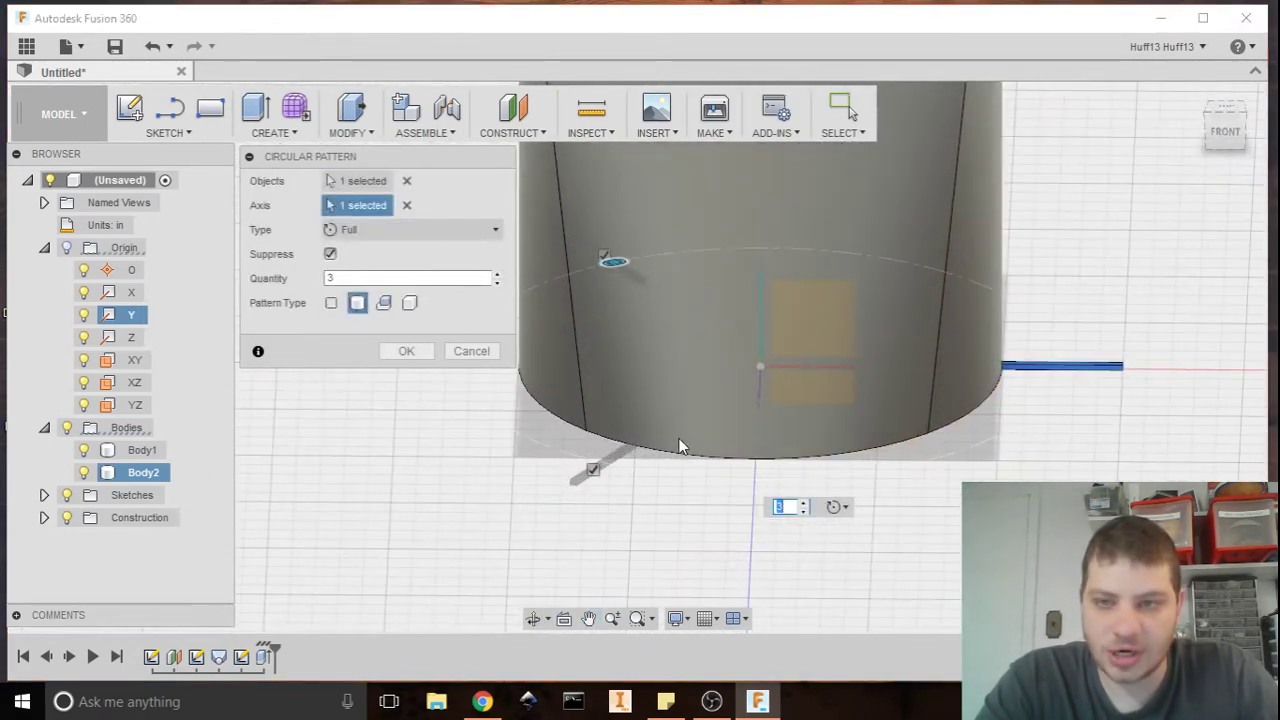
pyautogui.keyDown('shift'); pyautogui.moveTo(679, 446); pyautogui.dragTo(620, 403, button='middle'); pyautogui.keyUp('shift')
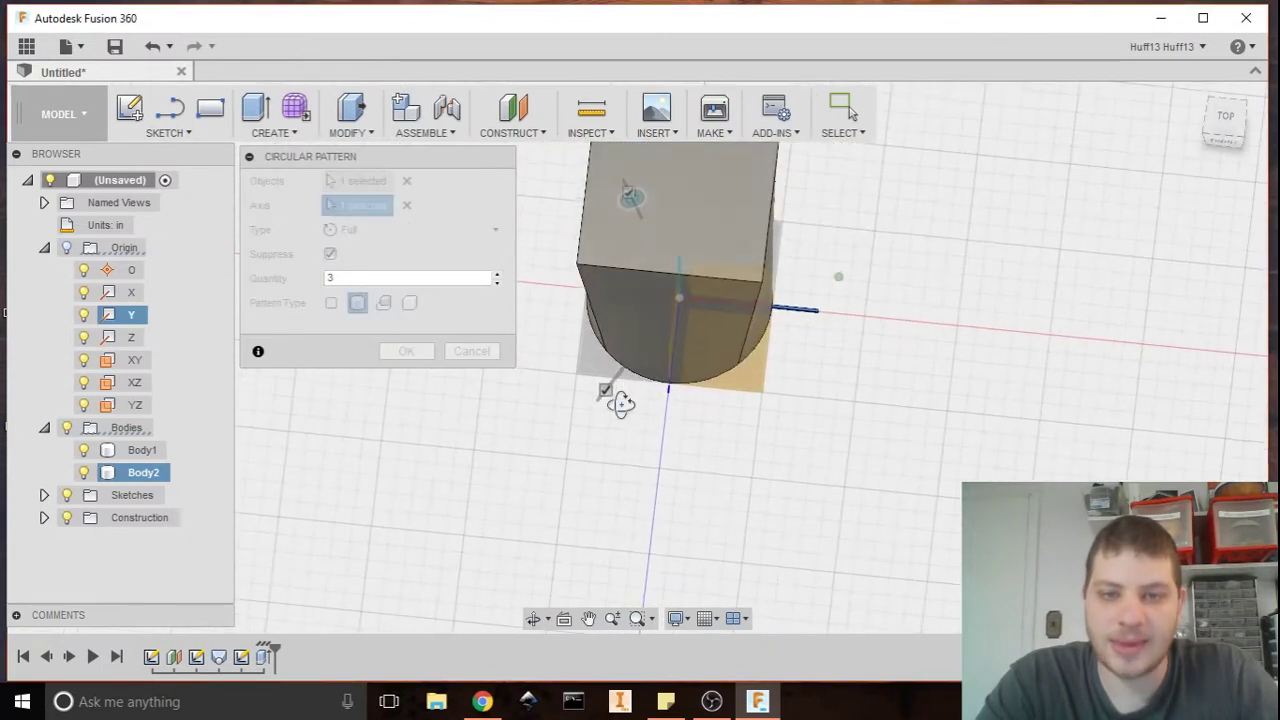
# - Set the circular pattern's quantity to 50 over the full circle and create it
pyautogui.click(430, 279)
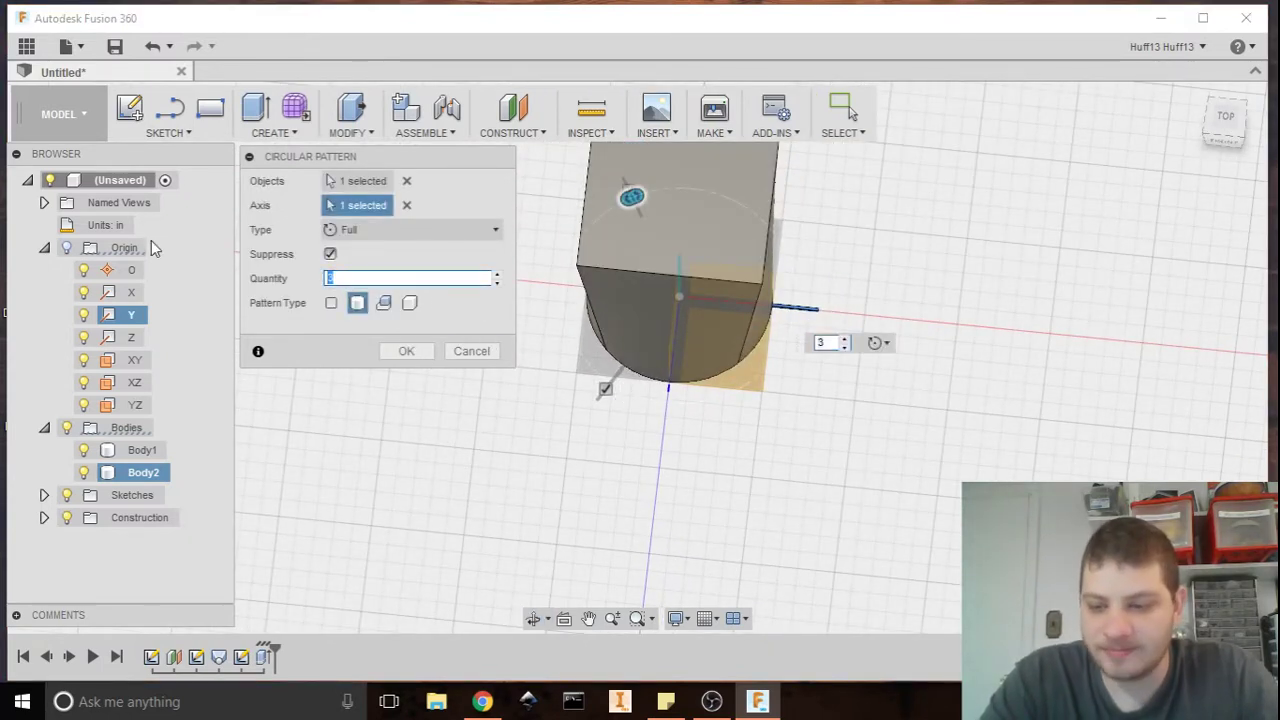
pyautogui.write('50')
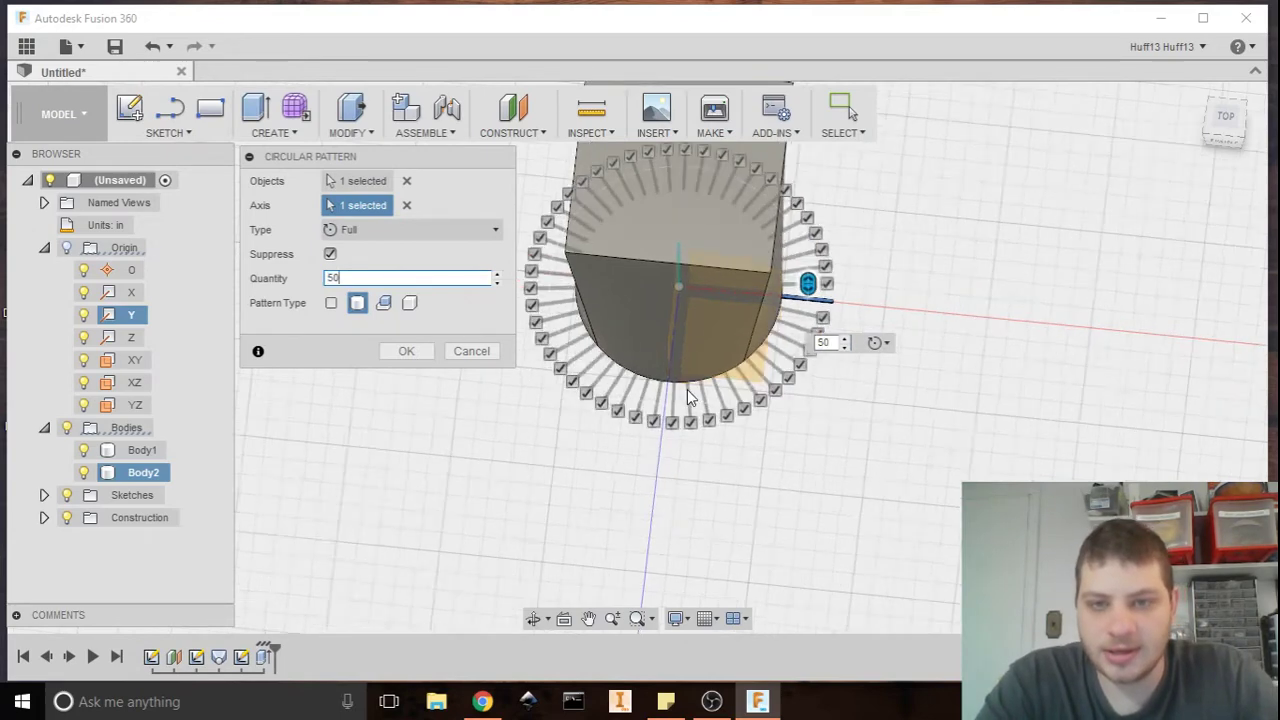
pyautogui.scroll(1, 687, 393)
pyautogui.moveTo(687, 393); pyautogui.dragTo(680, 348, button='middle')
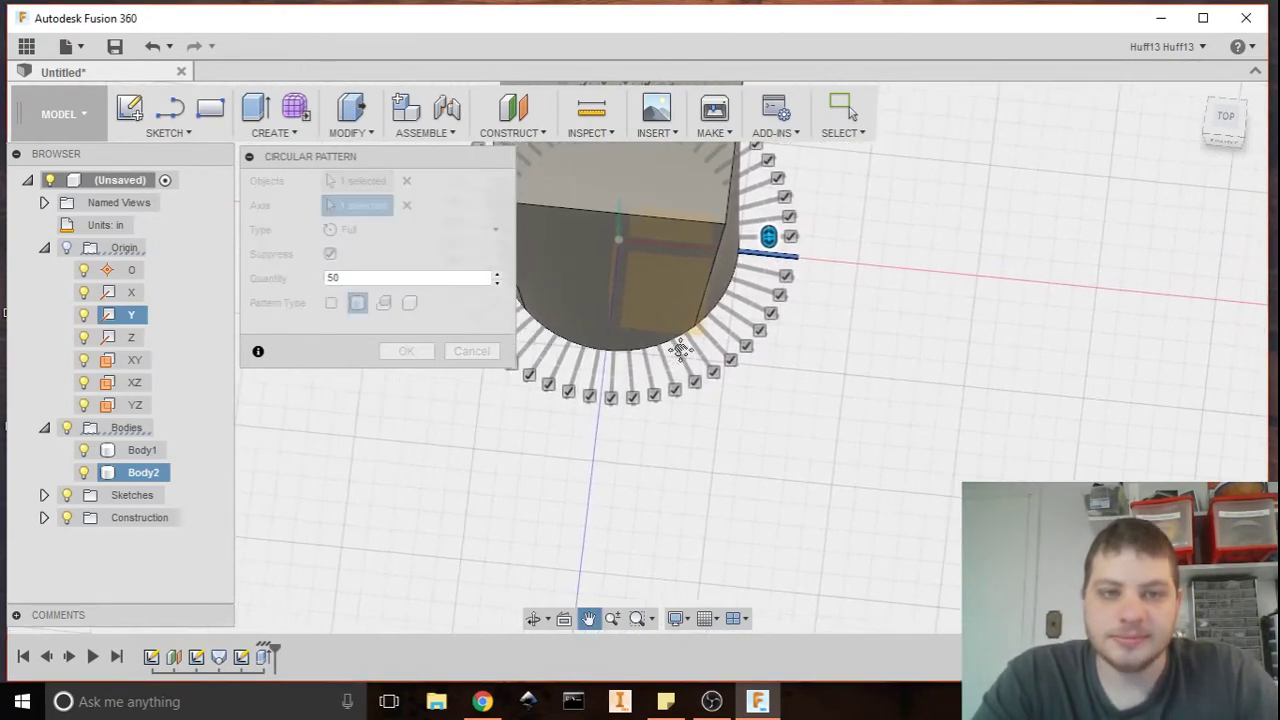
pyautogui.click(406, 351)
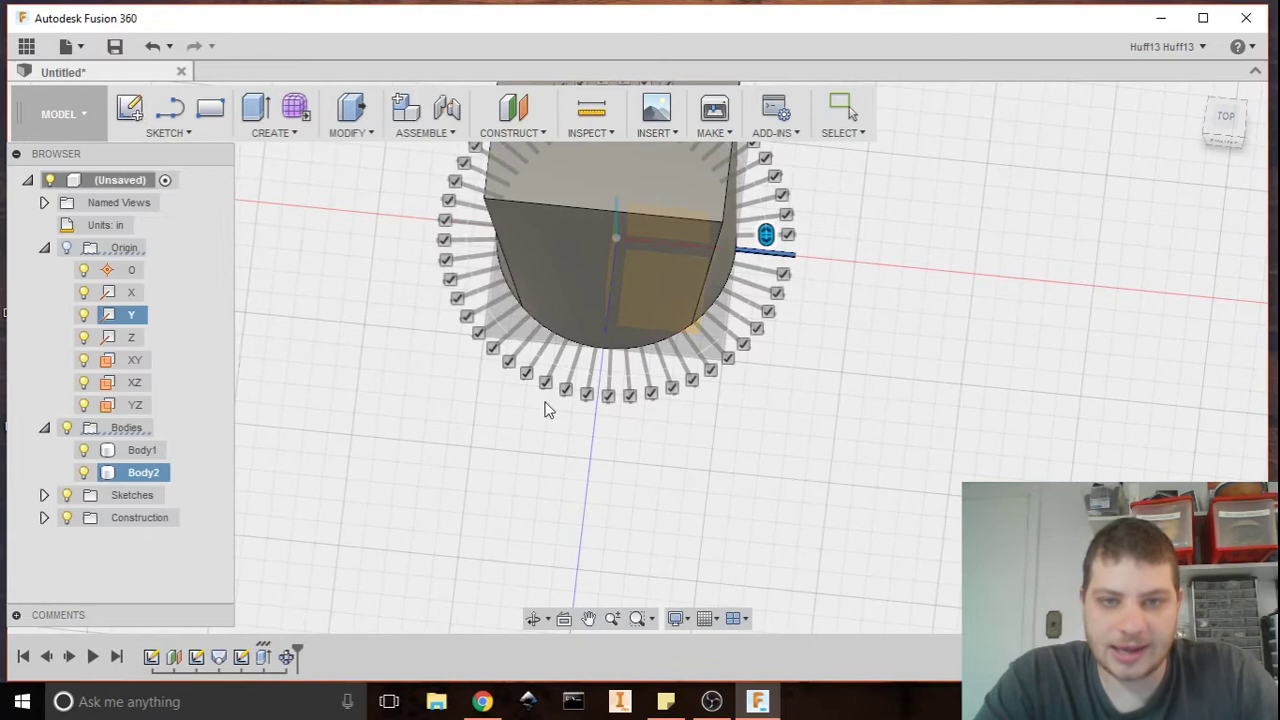
# - Start a rectangular pattern of bodies and select all the strips around the base, Body2 through Body51, as its objects
pyautogui.keyDown('shift'); pyautogui.moveTo(577, 423); pyautogui.dragTo(624, 458, button='middle'); pyautogui.keyUp('shift')
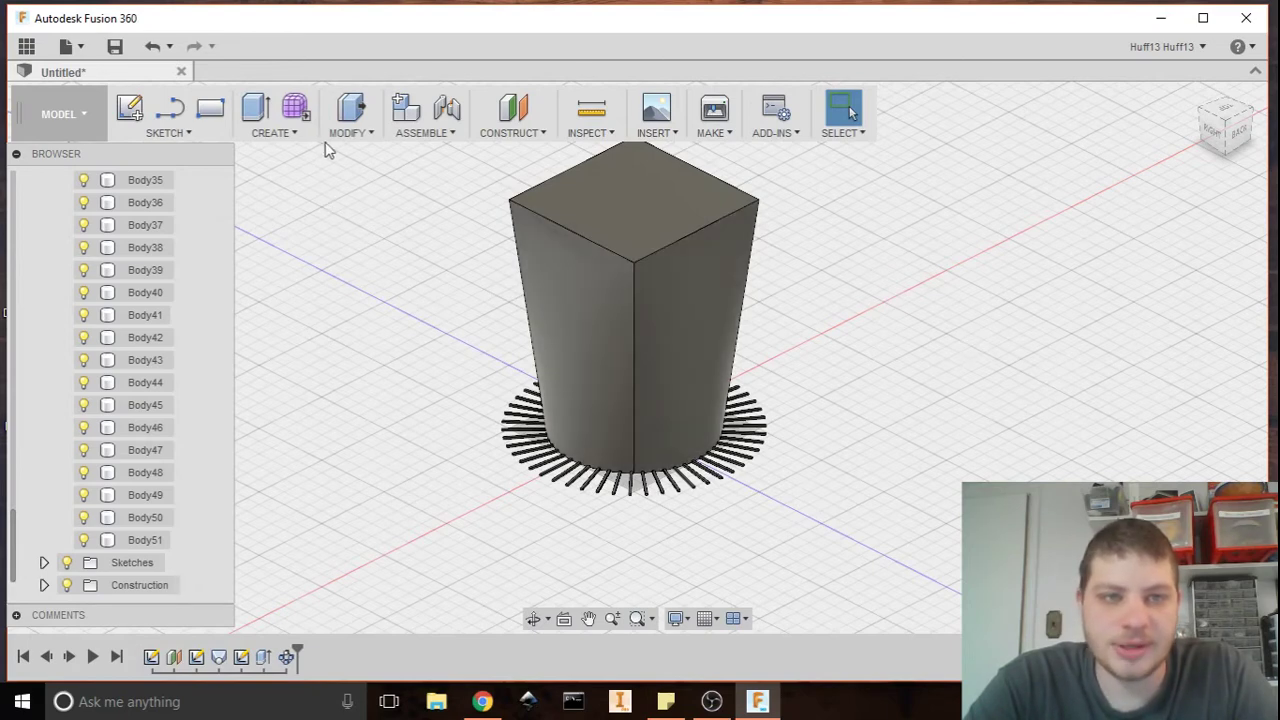
pyautogui.click(298, 141)
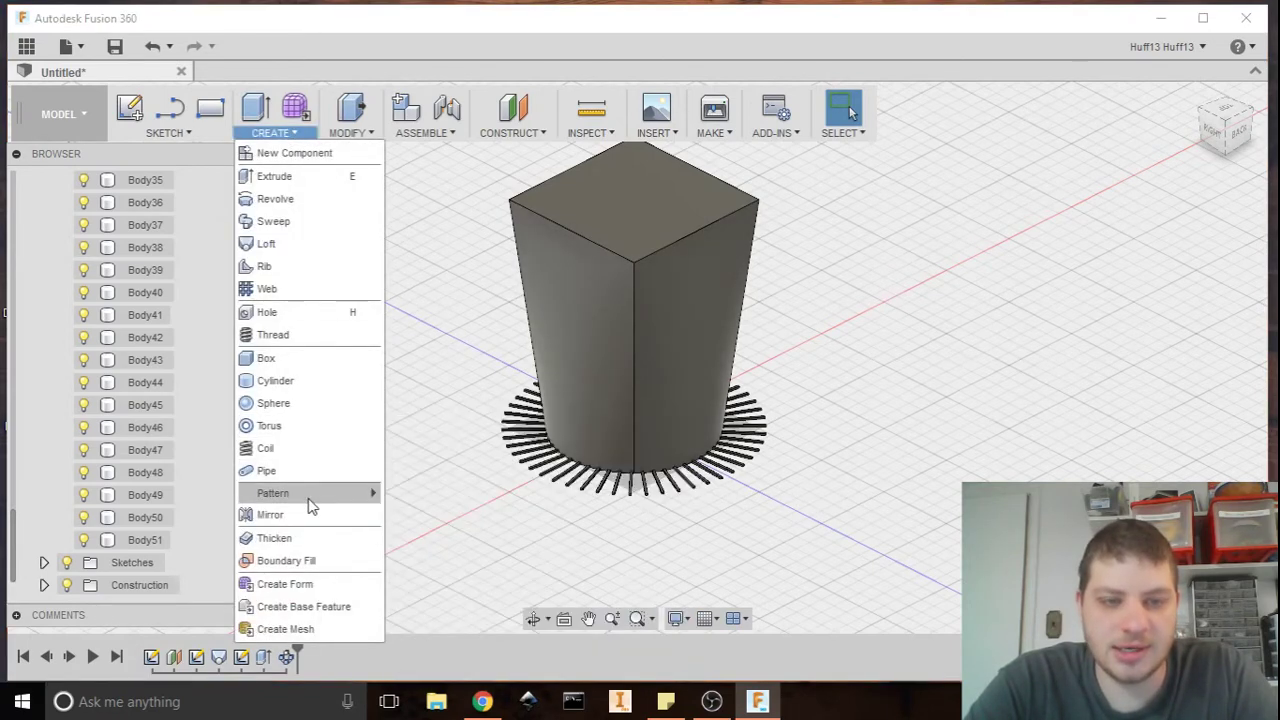
pyautogui.moveTo(314, 505)
pyautogui.click(444, 500)
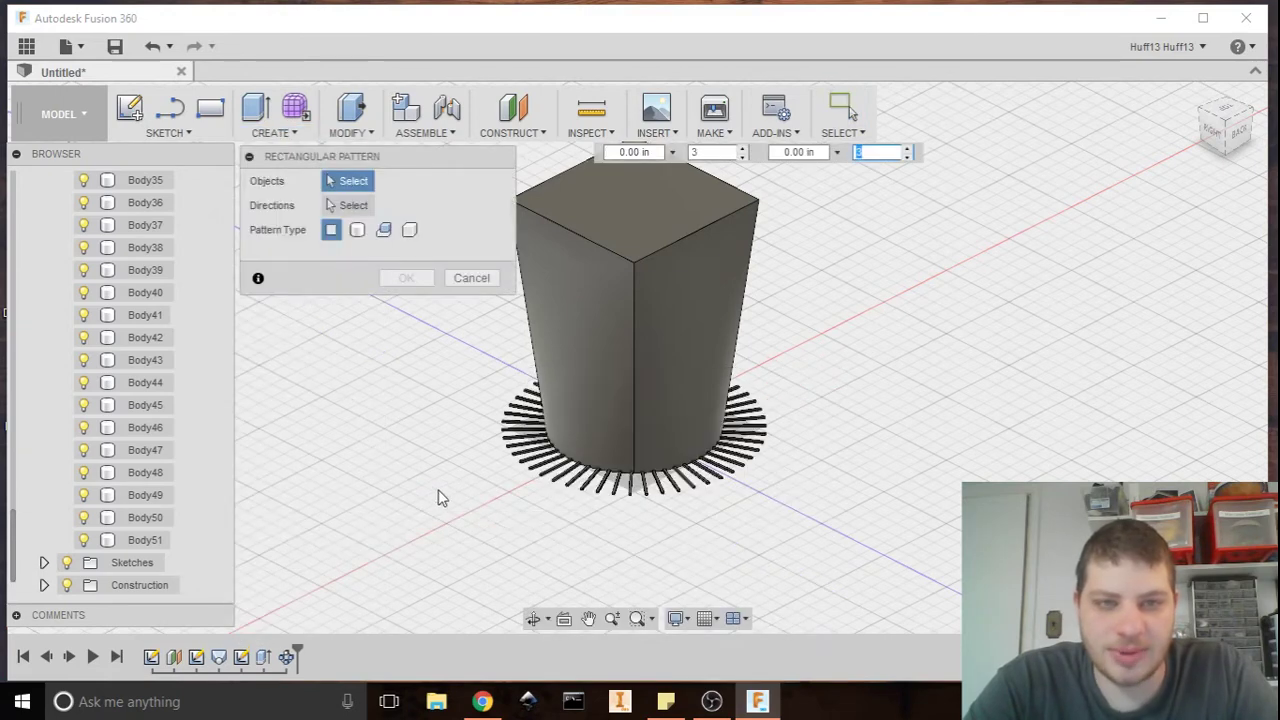
pyautogui.click(357, 232)
pyautogui.scroll(12, 145, 332)
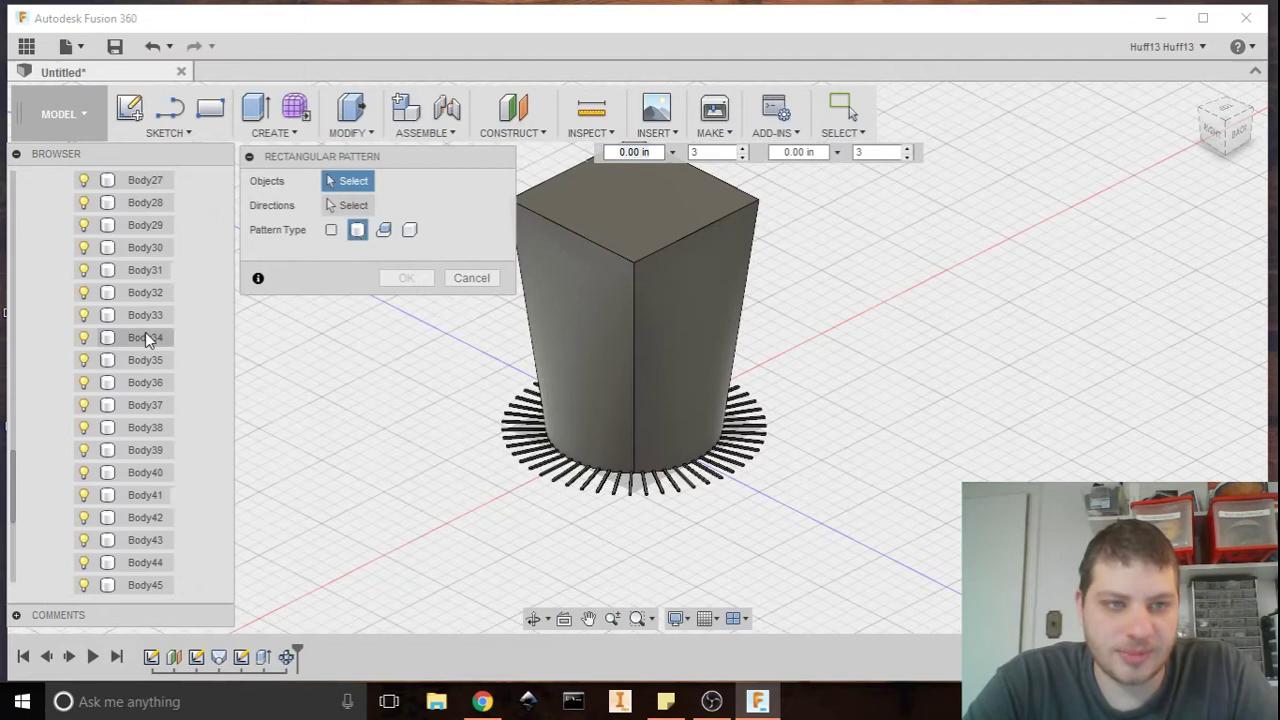
pyautogui.scroll(1, 160, 300)
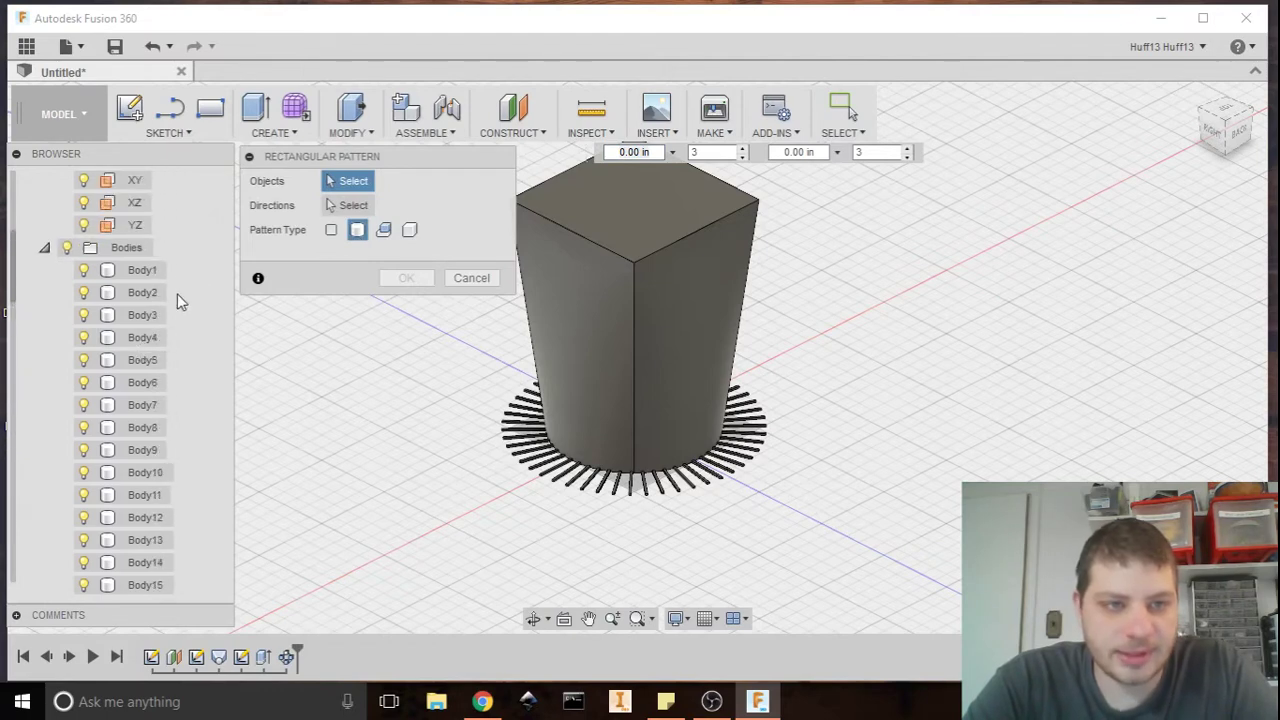
pyautogui.click(164, 294)
pyautogui.scroll(-10, 145, 320)
pyautogui.scroll(-3, 138, 326)
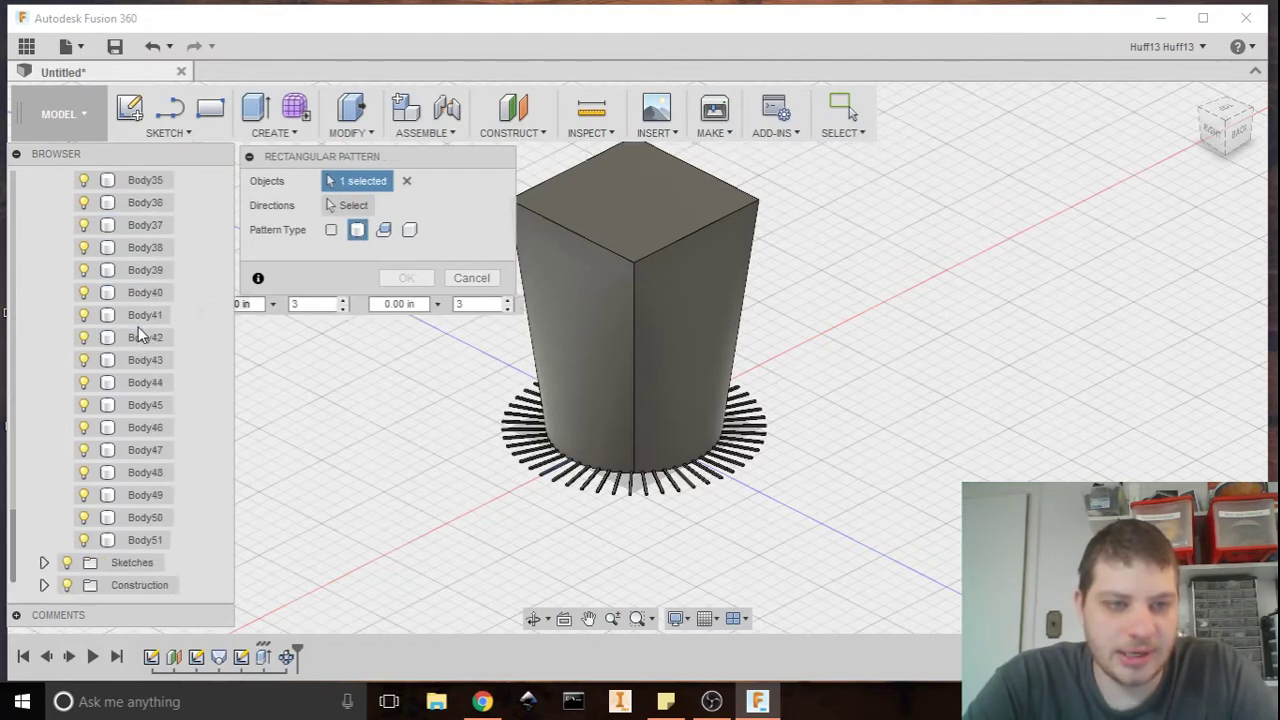
pyautogui.keyDown('shift'); pyautogui.click(136, 540); pyautogui.keyUp('shift')
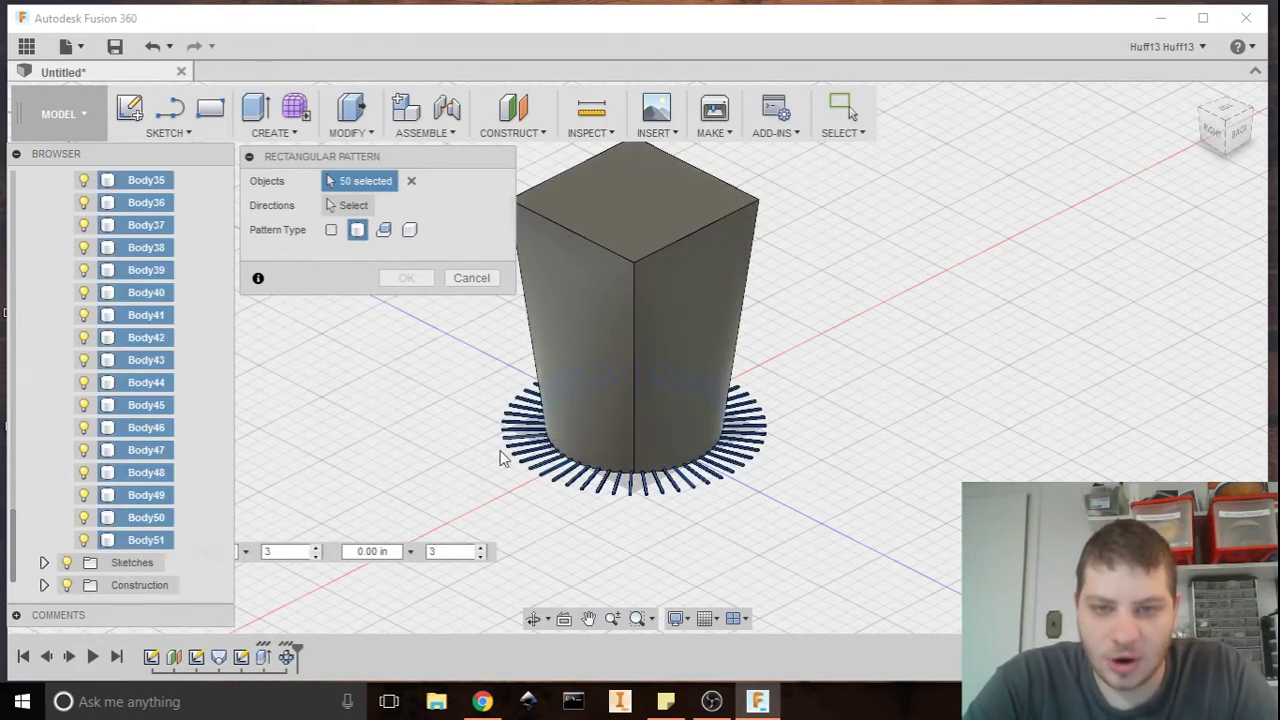
# - Use the vertical Y origin axis as the rectangular pattern's direction
pyautogui.click(352, 205)
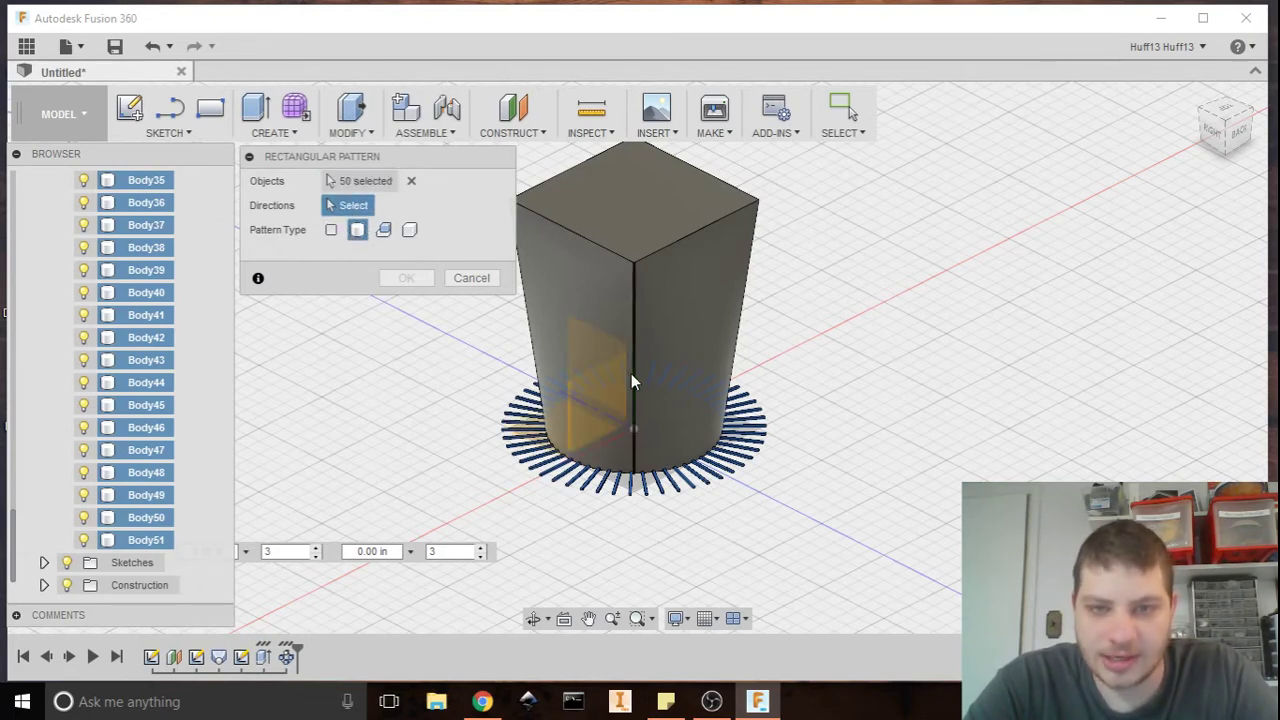
pyautogui.scroll(5, 630, 372)
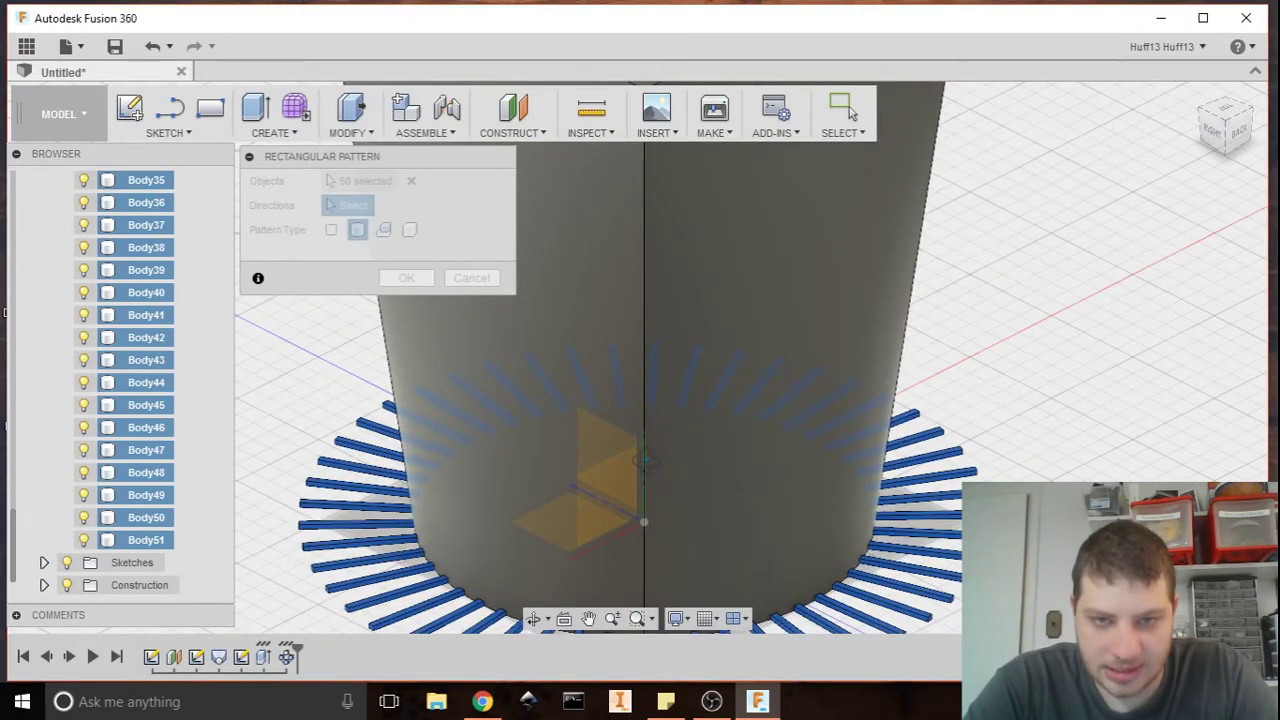
pyautogui.scroll(-2, 613, 446)
pyautogui.click(613, 446)
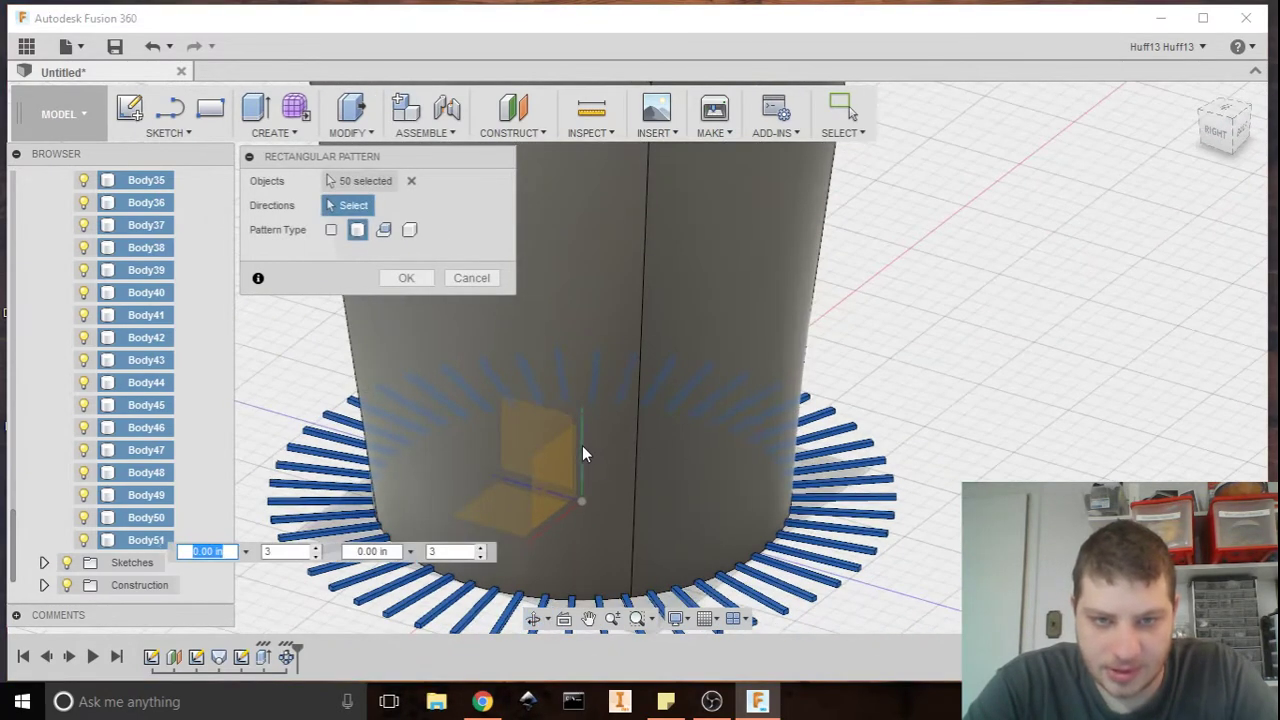
pyautogui.scroll(-4, 598, 430)
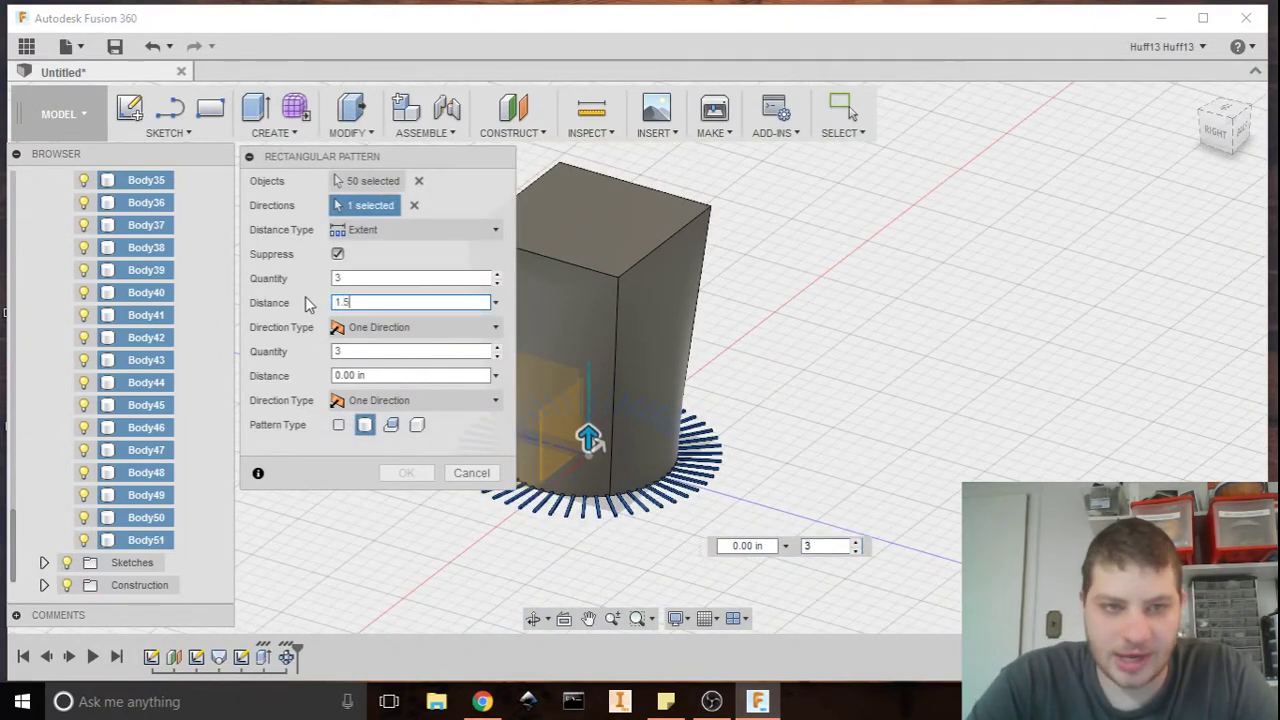
# - Set the rectangular pattern's extent to 1.5 in with a quantity of 30 and create it
pyautogui.write('1.5')
pyautogui.click(341, 283)
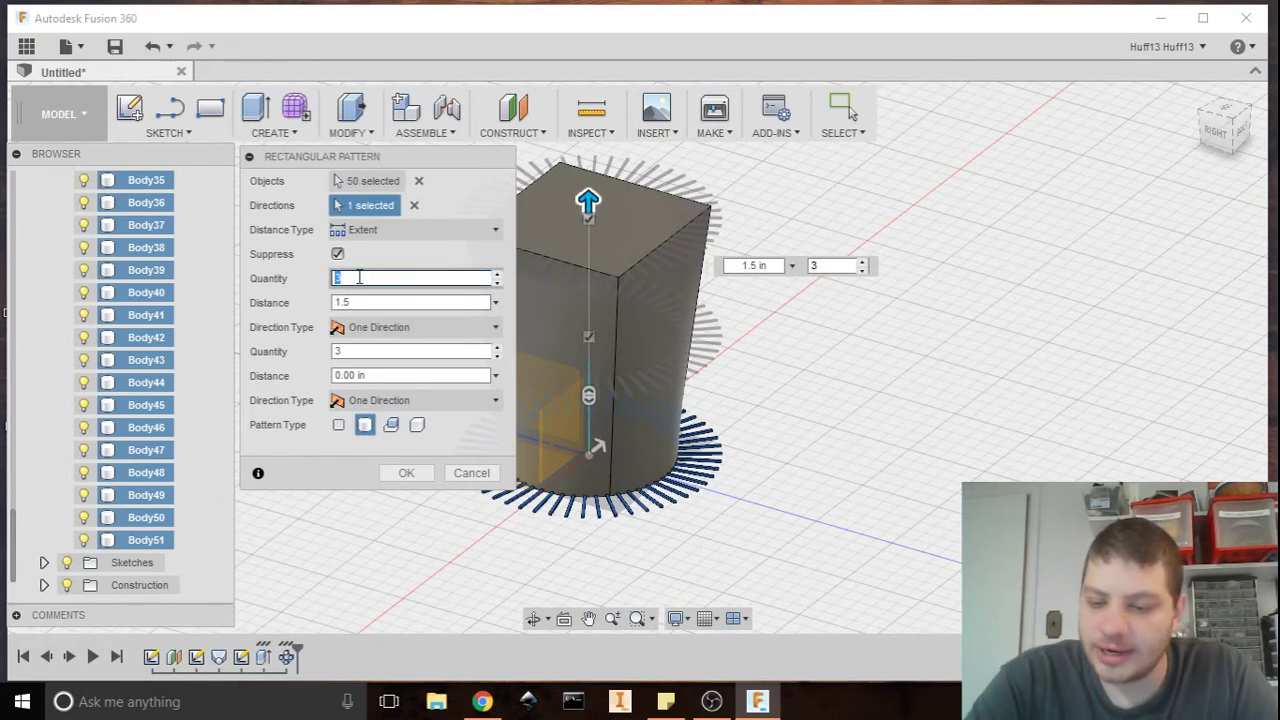
pyautogui.write('0')
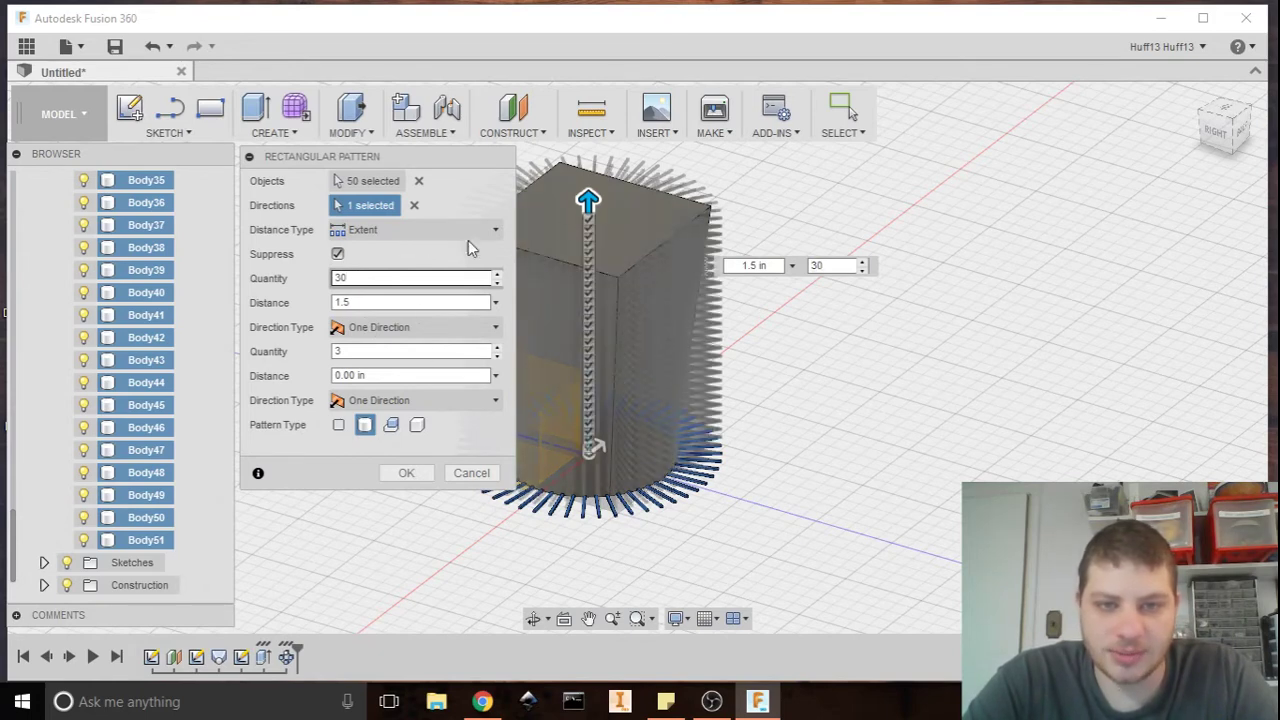
pyautogui.click(412, 476)
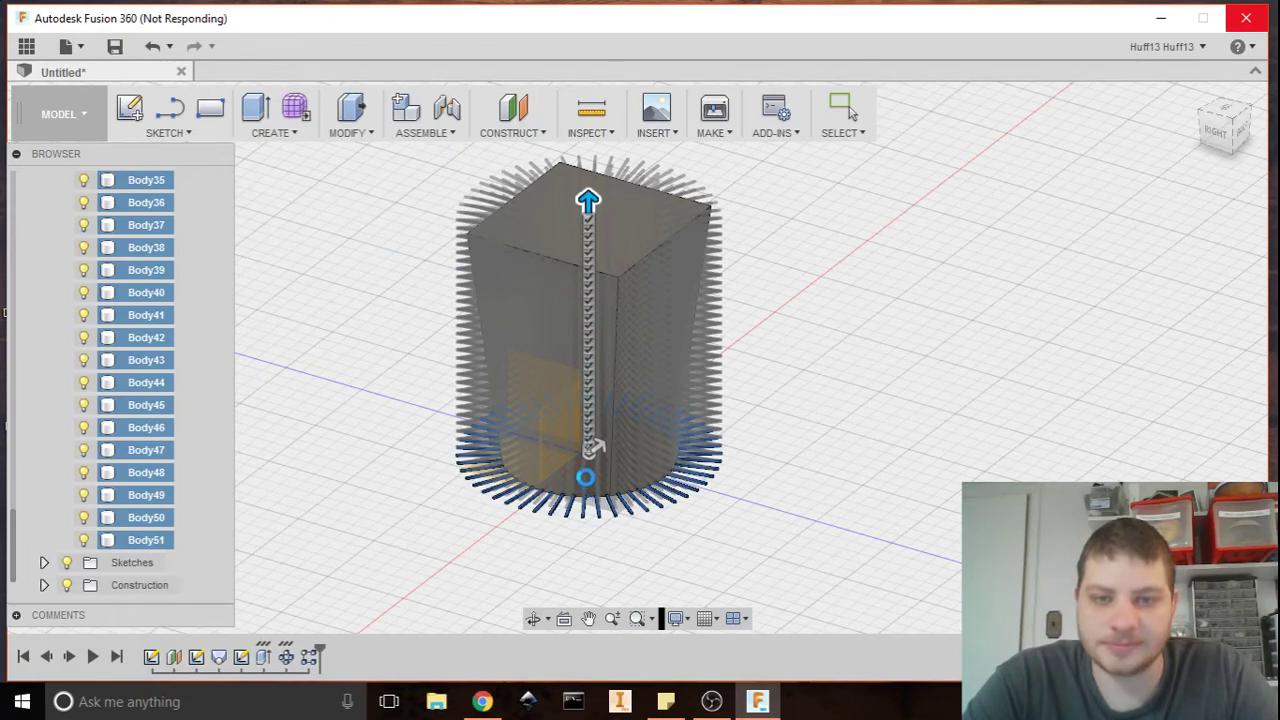
# - Examine the stacked strips up close around the loft's square top, along its sides and at their outer ends
pyautogui.scroll(10, 631, 291)
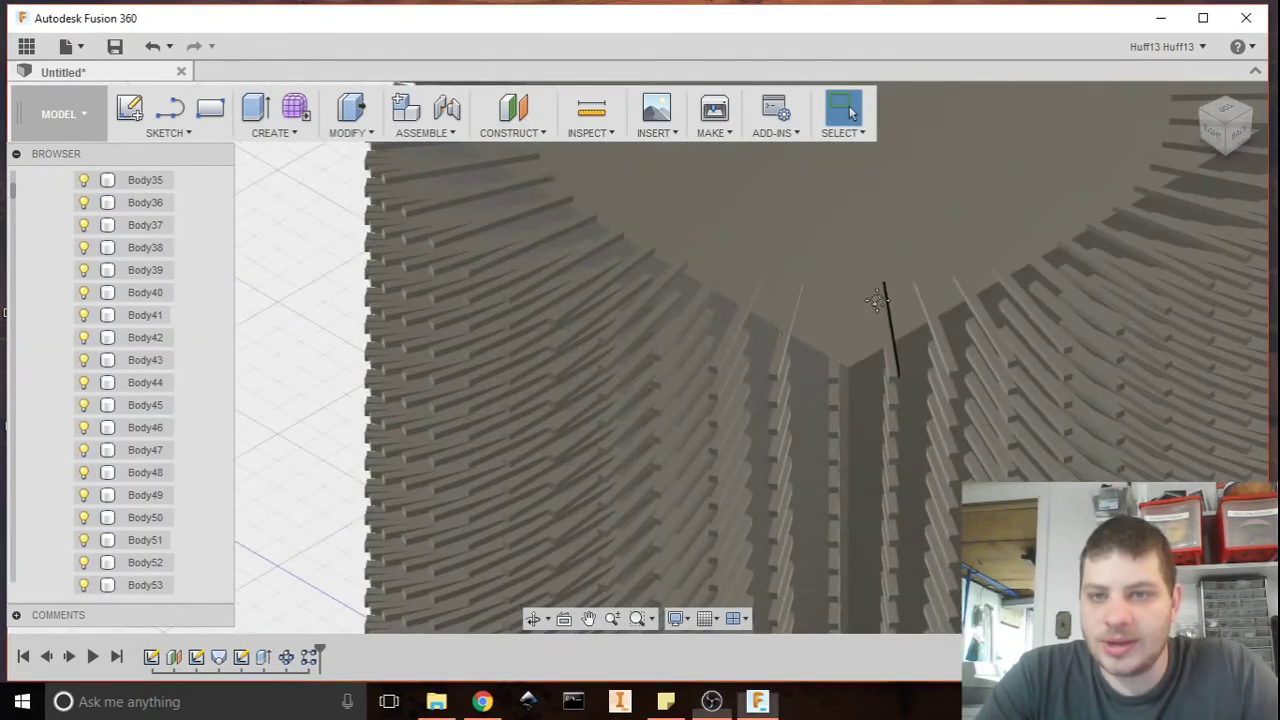
pyautogui.scroll(8, 843, 382)
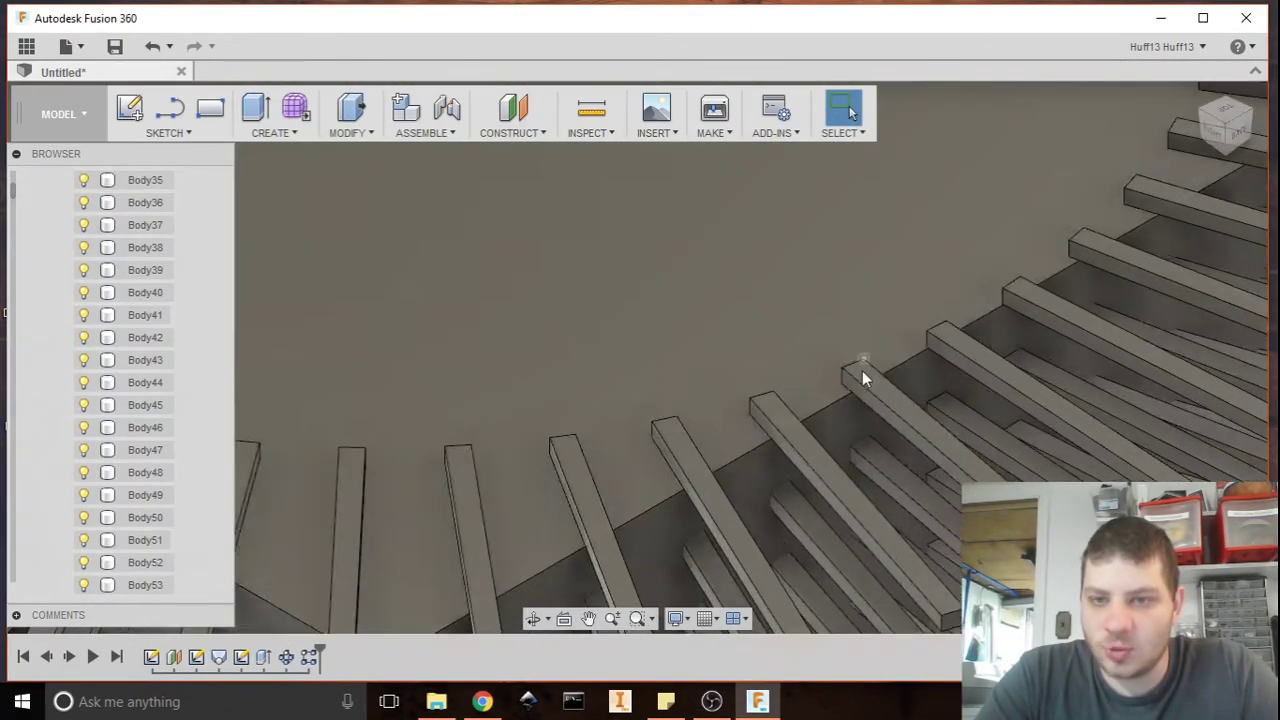
pyautogui.scroll(-15, 840, 388)
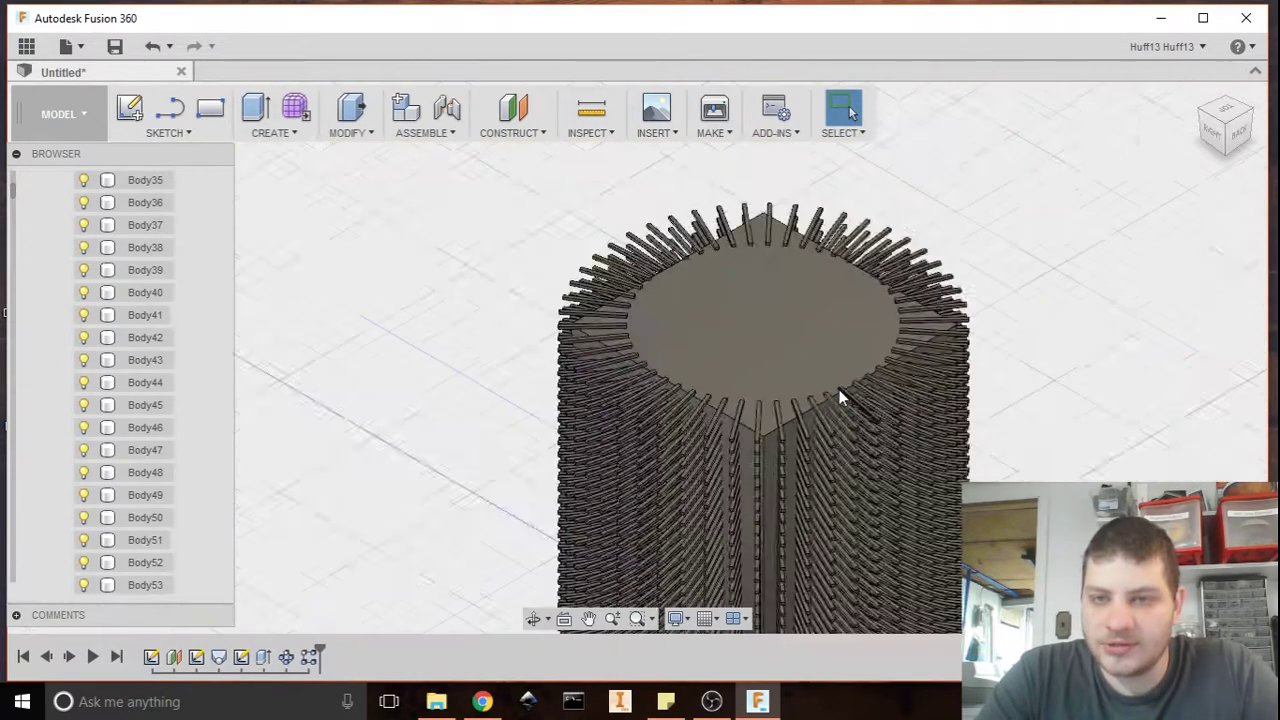
pyautogui.scroll(-3, 818, 352)
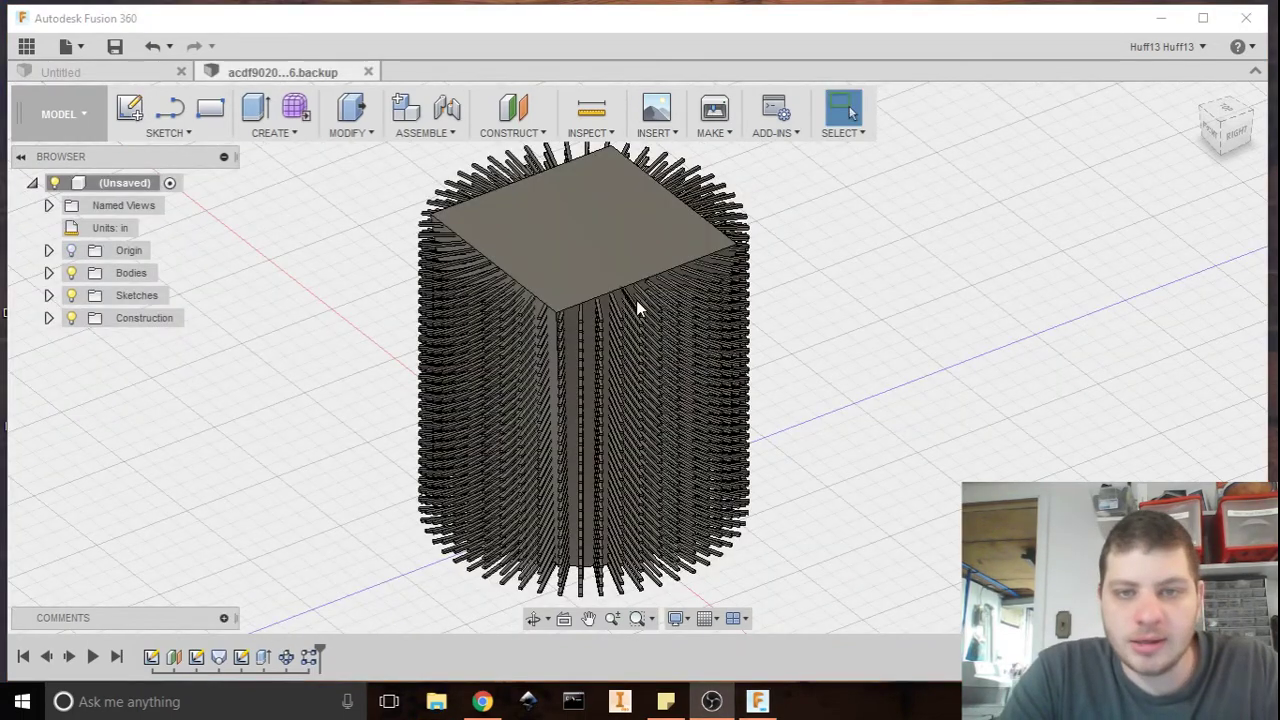
pyautogui.scroll(6, 637, 302)
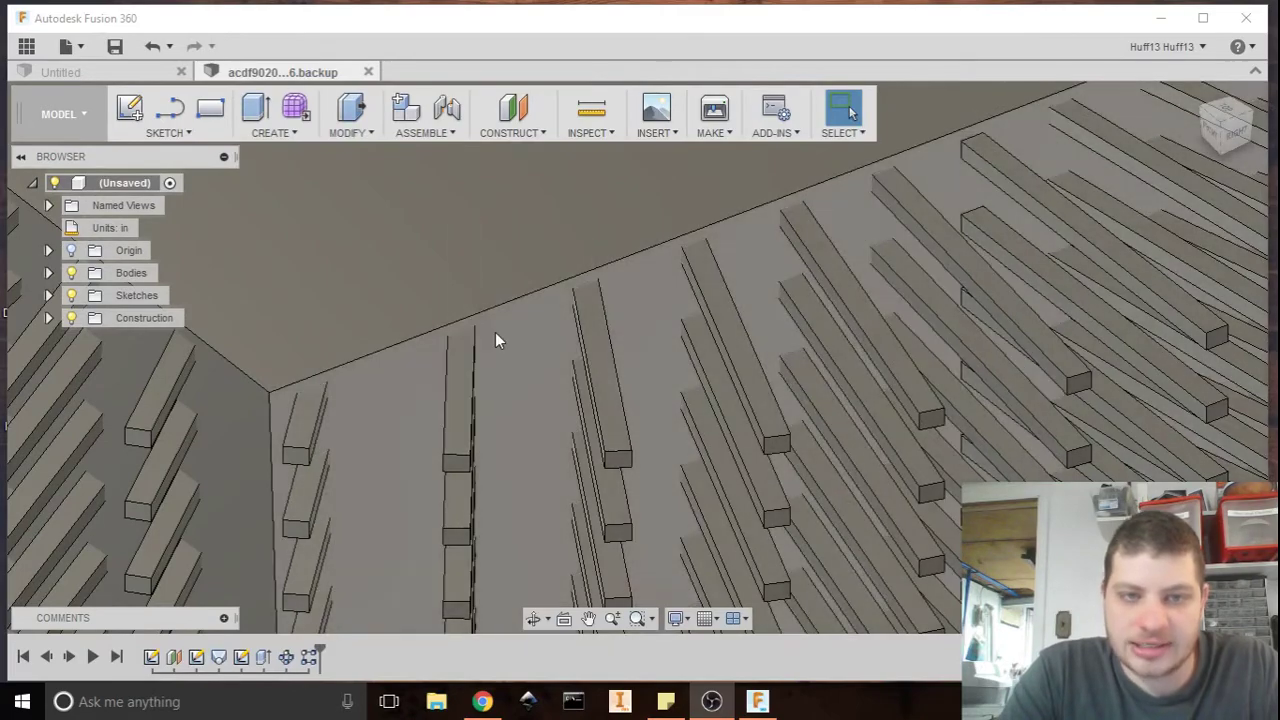
pyautogui.scroll(-10, 491, 307)
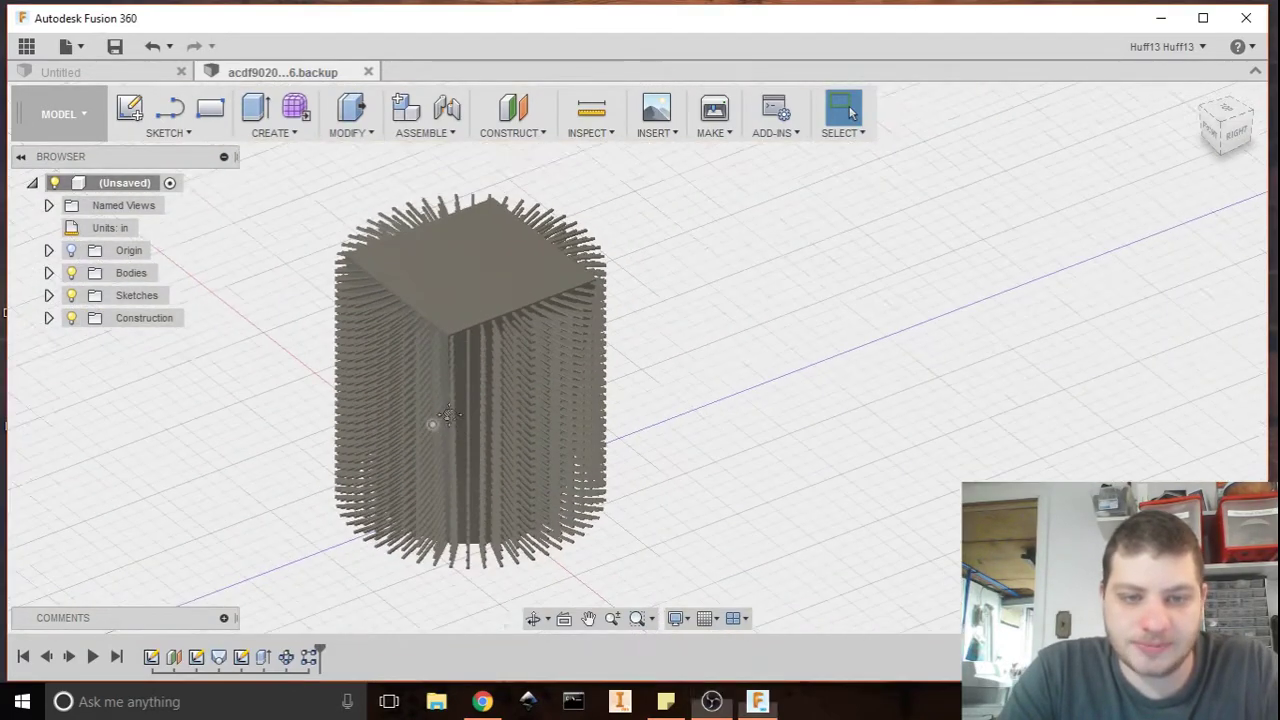
pyautogui.keyDown('shift'); pyautogui.moveTo(447, 415); pyautogui.dragTo(695, 226, button='middle'); pyautogui.keyUp('shift')
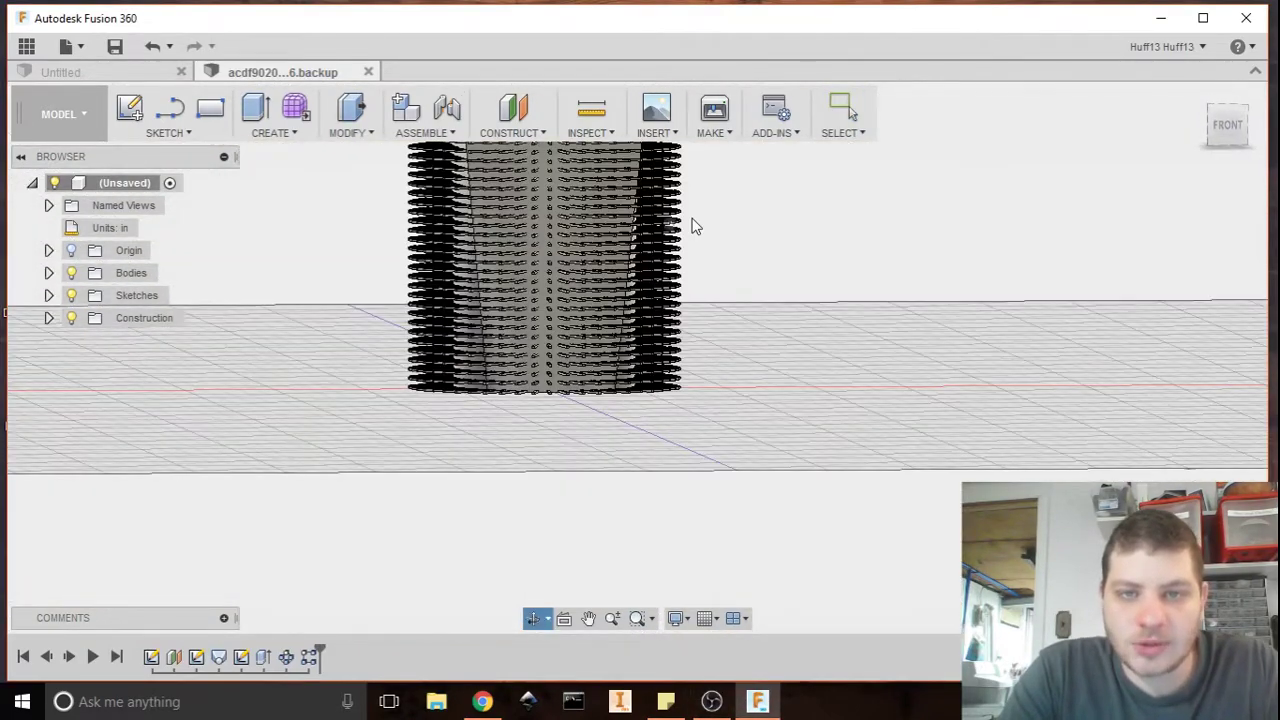
pyautogui.scroll(8, 680, 306)
pyautogui.keyDown('shift'); pyautogui.moveTo(614, 351); pyautogui.dragTo(717, 360, button='middle'); pyautogui.keyUp('shift')
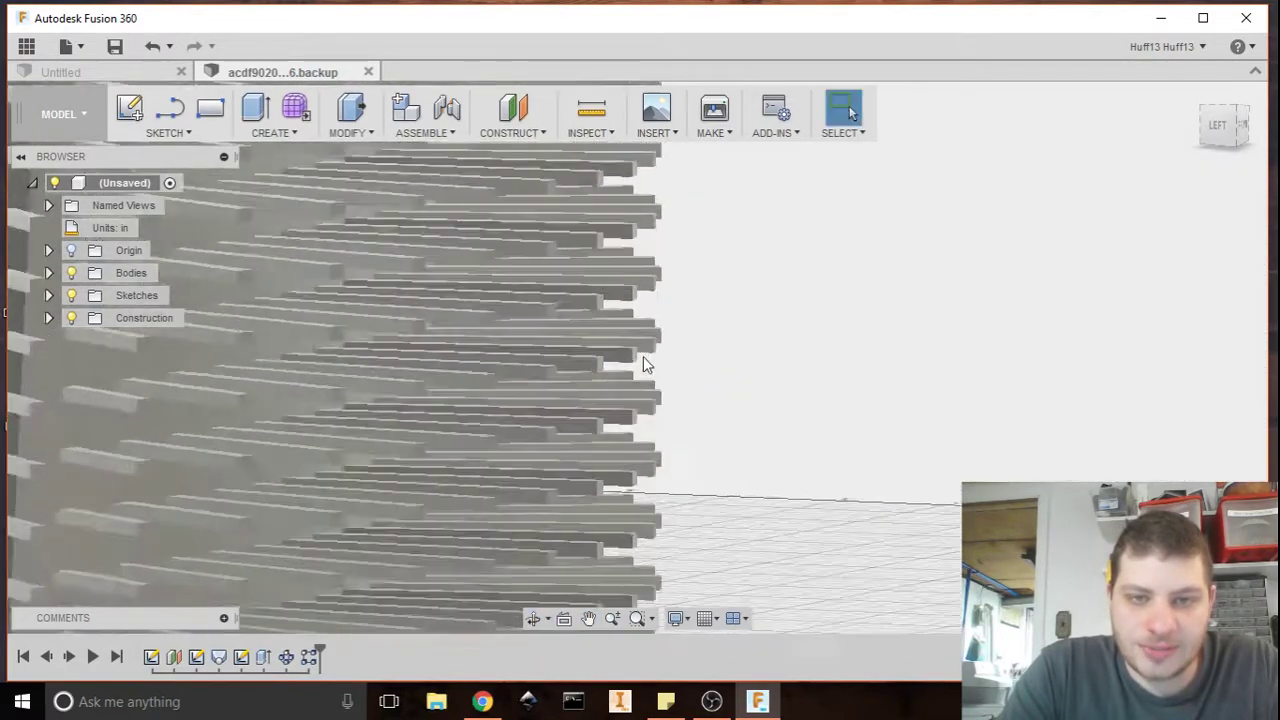
# - Inspect the gaps between neighbouring strip rows at their outer ends and where the strips meet the loft's corner and faces
pyautogui.scroll(3, 666, 403)
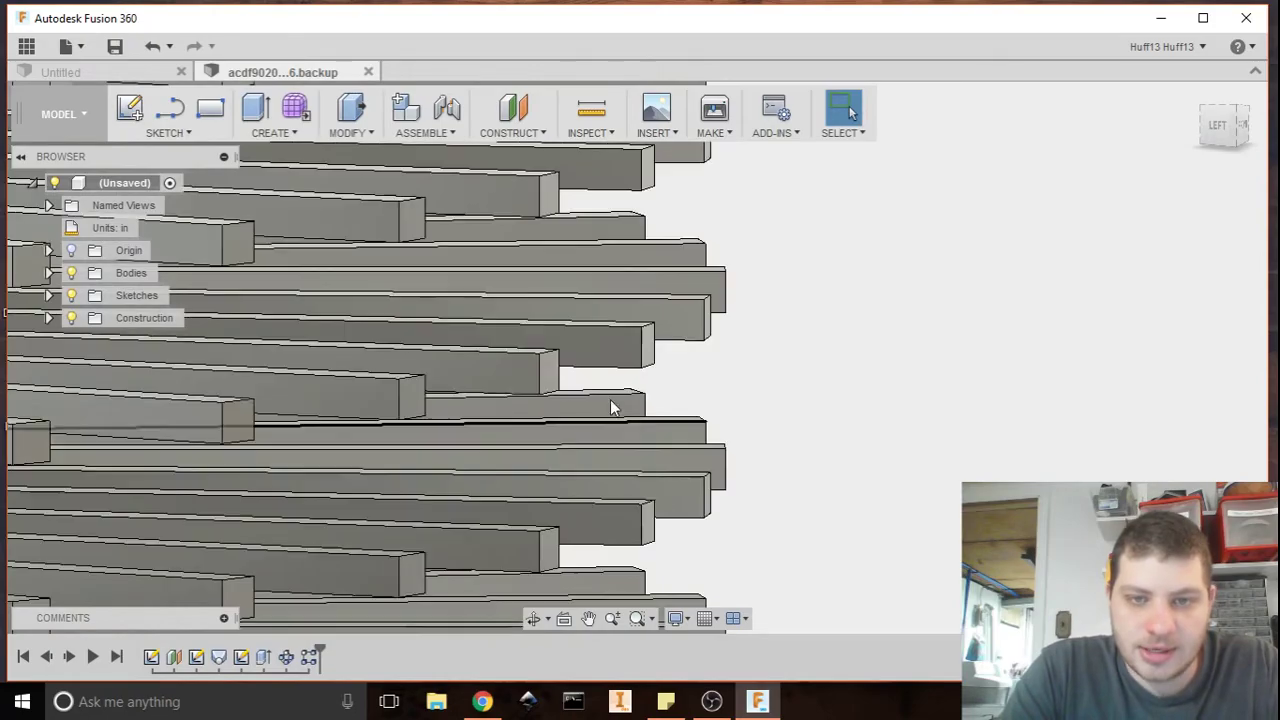
pyautogui.scroll(-4, 600, 400)
pyautogui.keyDown('shift'); pyautogui.moveTo(600, 400); pyautogui.dragTo(512, 365, button='middle'); pyautogui.keyUp('shift')
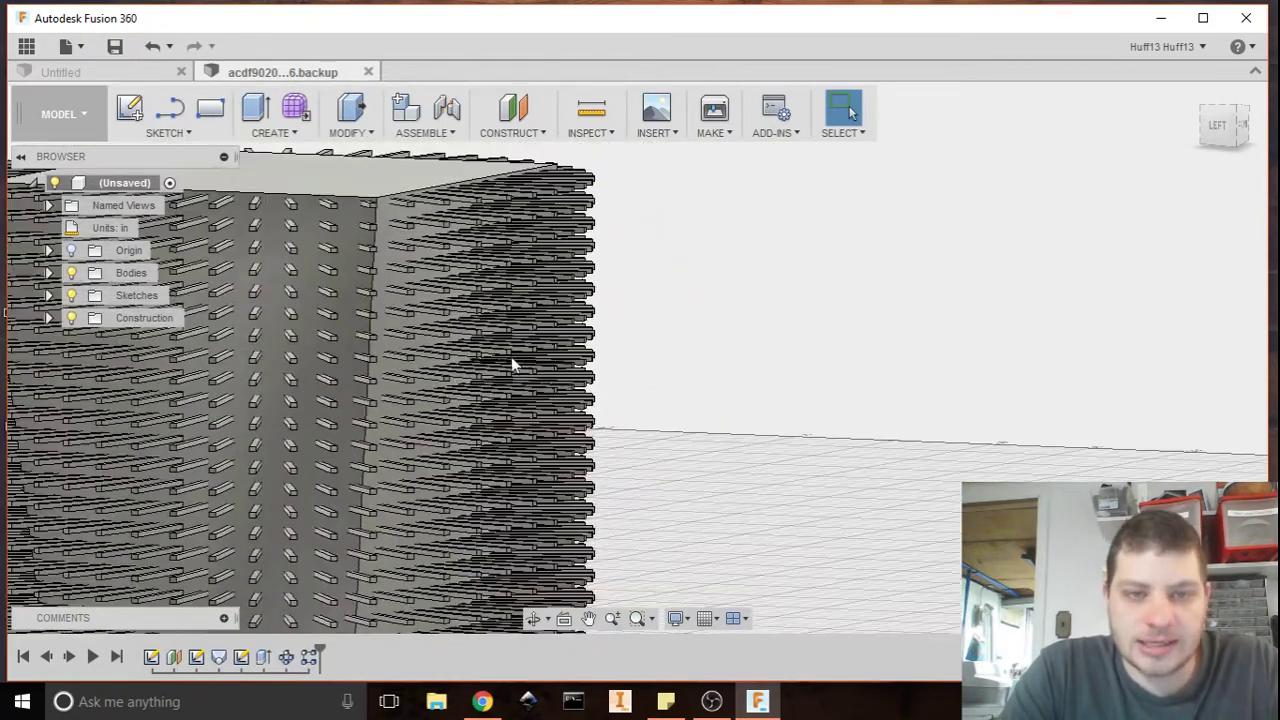
pyautogui.scroll(-3, 460, 362)
pyautogui.keyDown('shift'); pyautogui.moveTo(406, 360); pyautogui.dragTo(367, 411, button='middle'); pyautogui.keyUp('shift')
pyautogui.scroll(5, 502, 344)
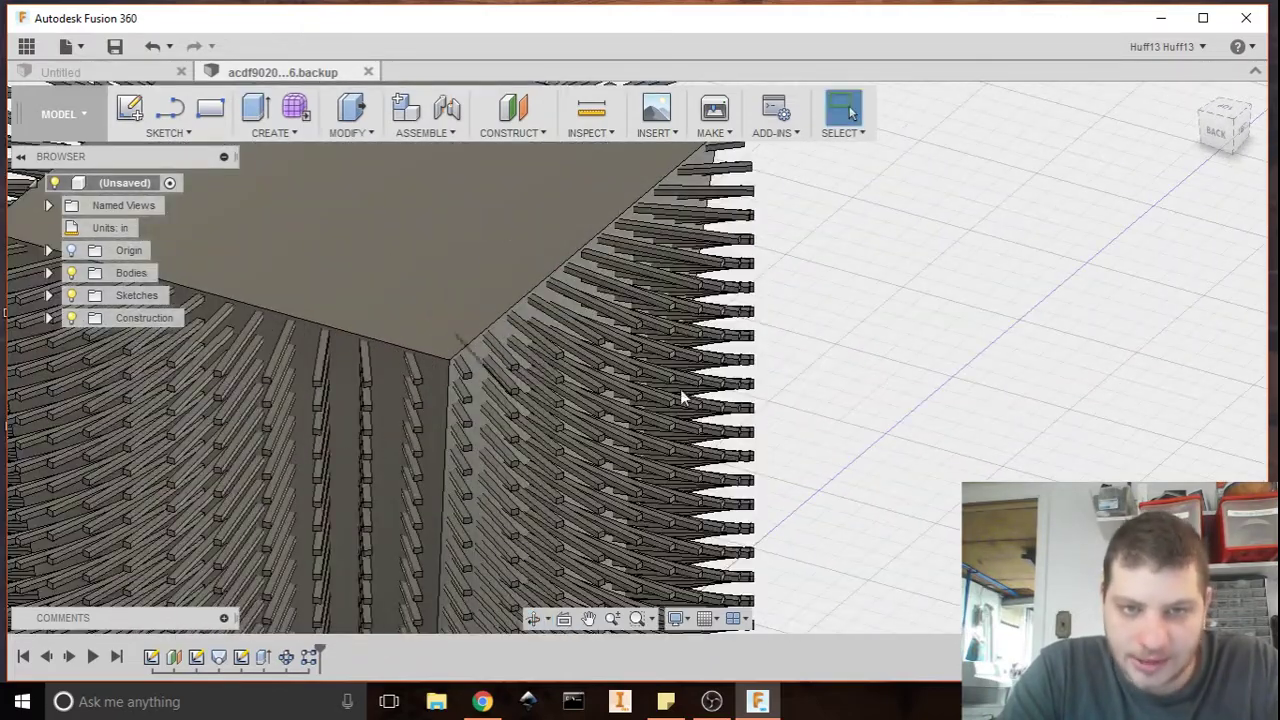
pyautogui.scroll(6, 620, 297)
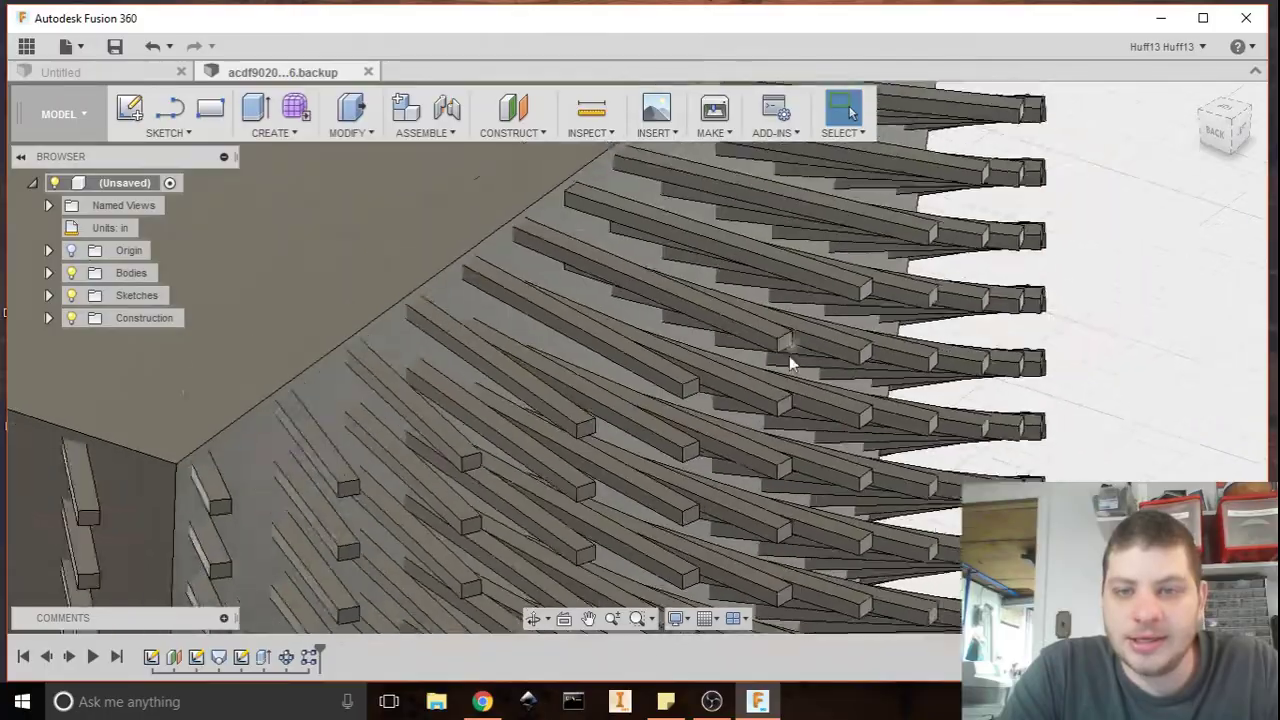
pyautogui.scroll(-5, 787, 357)
pyautogui.keyDown('shift'); pyautogui.moveTo(780, 357); pyautogui.dragTo(646, 364, button='middle'); pyautogui.keyUp('shift')
pyautogui.scroll(-3, 728, 452)
pyautogui.keyDown('shift'); pyautogui.moveTo(836, 585); pyautogui.dragTo(575, 620, button='middle'); pyautogui.keyUp('shift')
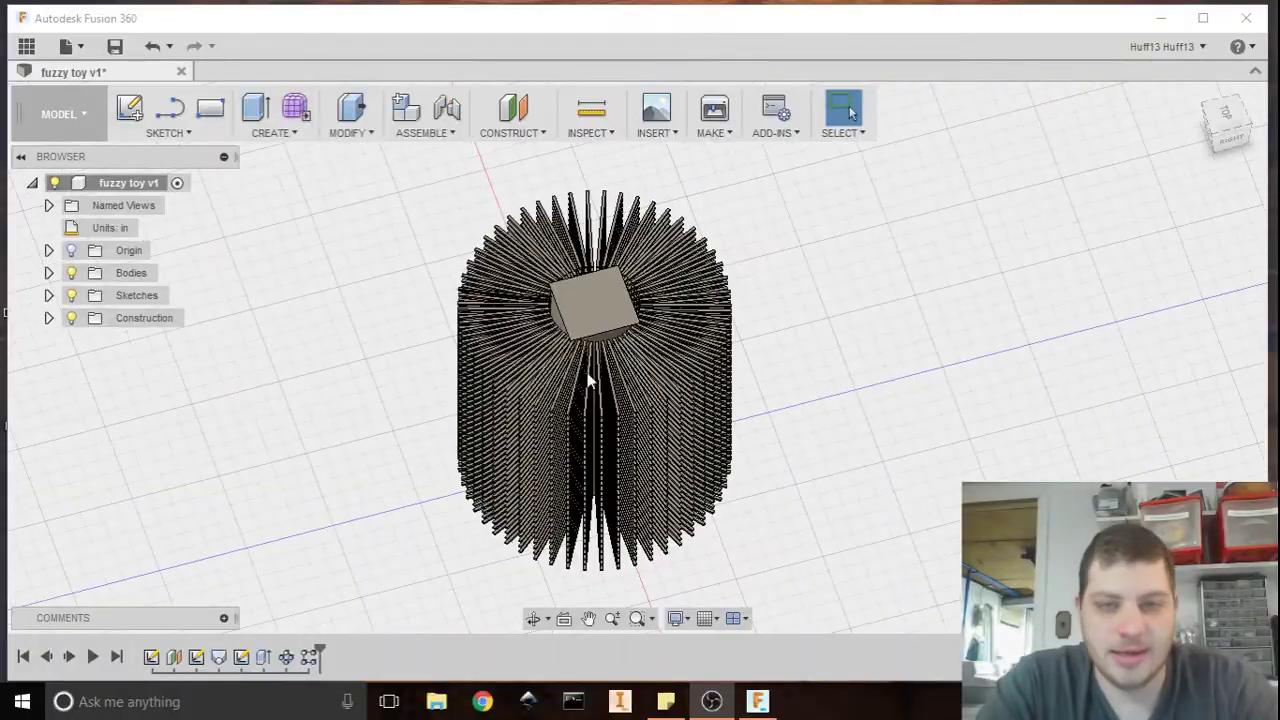
# - Review the whole fuzzy toy model from above, checking the strips radiating around the square top and down the sides
pyautogui.scroll(5, 592, 345)
pyautogui.keyDown('shift'); pyautogui.moveTo(592, 345); pyautogui.dragTo(692, 413, button='middle'); pyautogui.keyUp('shift')
pyautogui.scroll(-5, 676, 405)
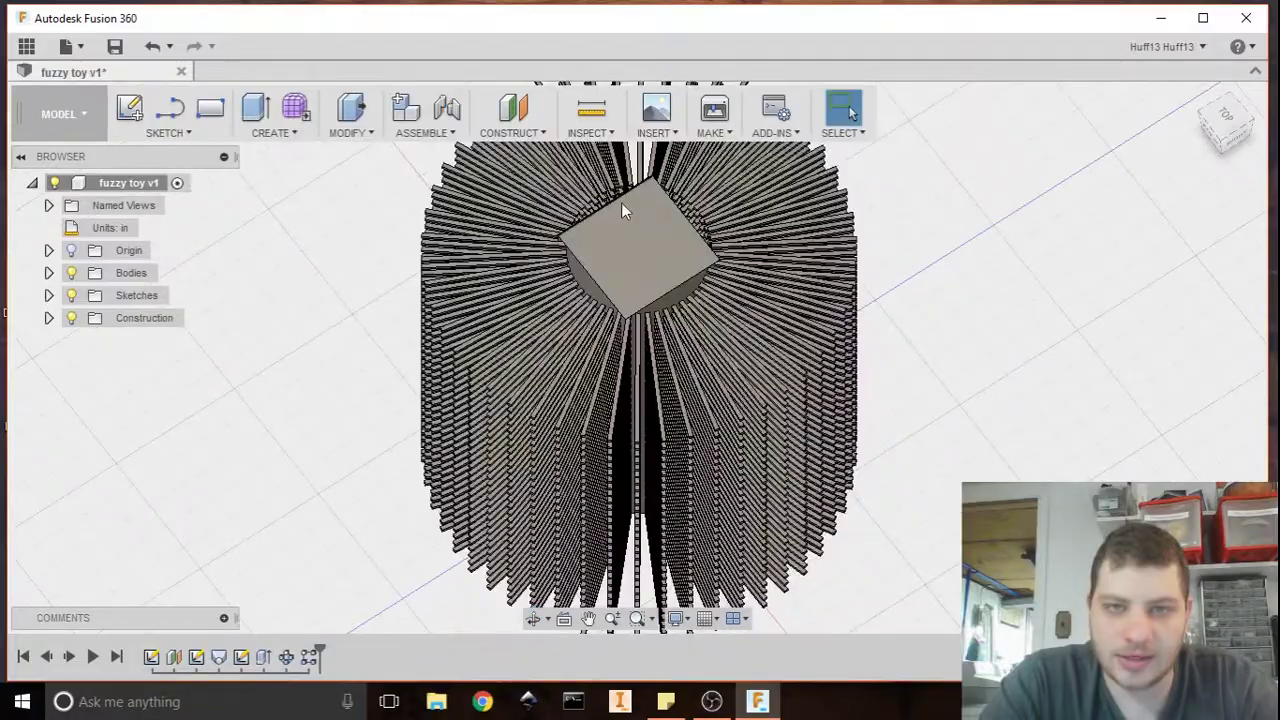
pyautogui.keyDown('shift'); pyautogui.moveTo(646, 286); pyautogui.dragTo(790, 258, button='middle'); pyautogui.keyUp('shift')
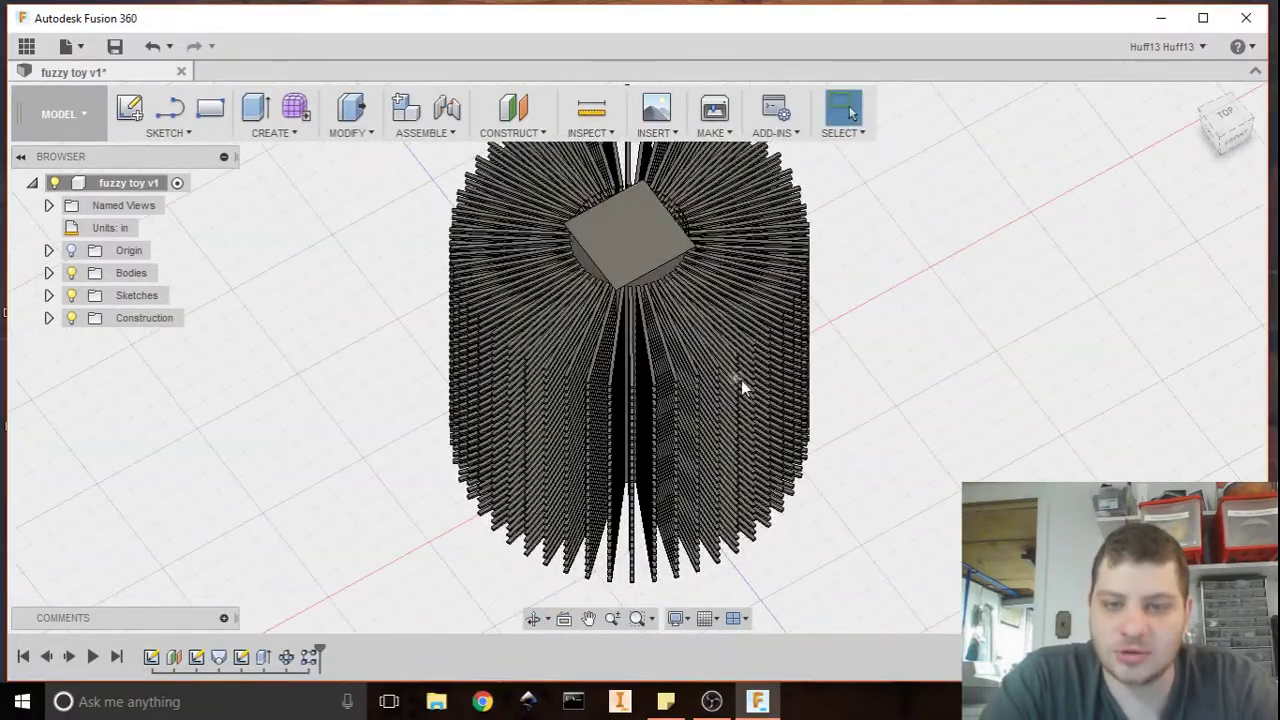
pyautogui.keyDown('shift'); pyautogui.moveTo(741, 385); pyautogui.dragTo(663, 280, button='middle'); pyautogui.keyUp('shift')
pyautogui.scroll(5, 597, 462)
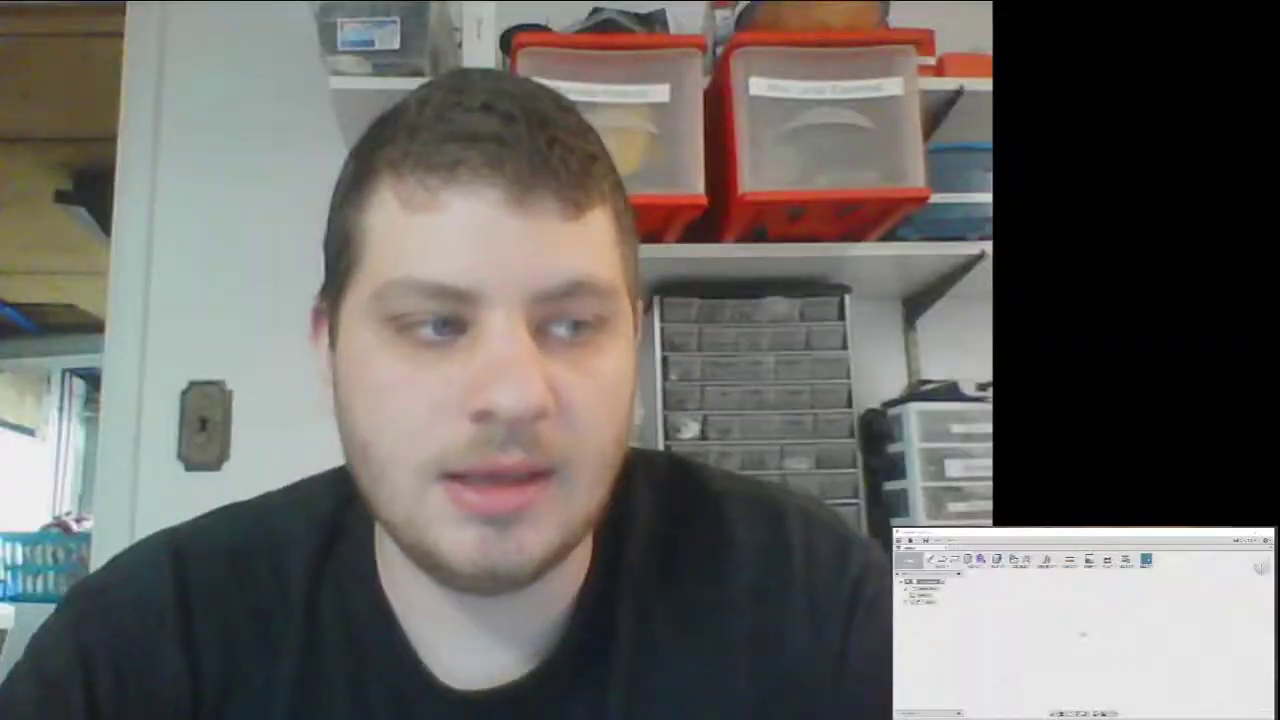